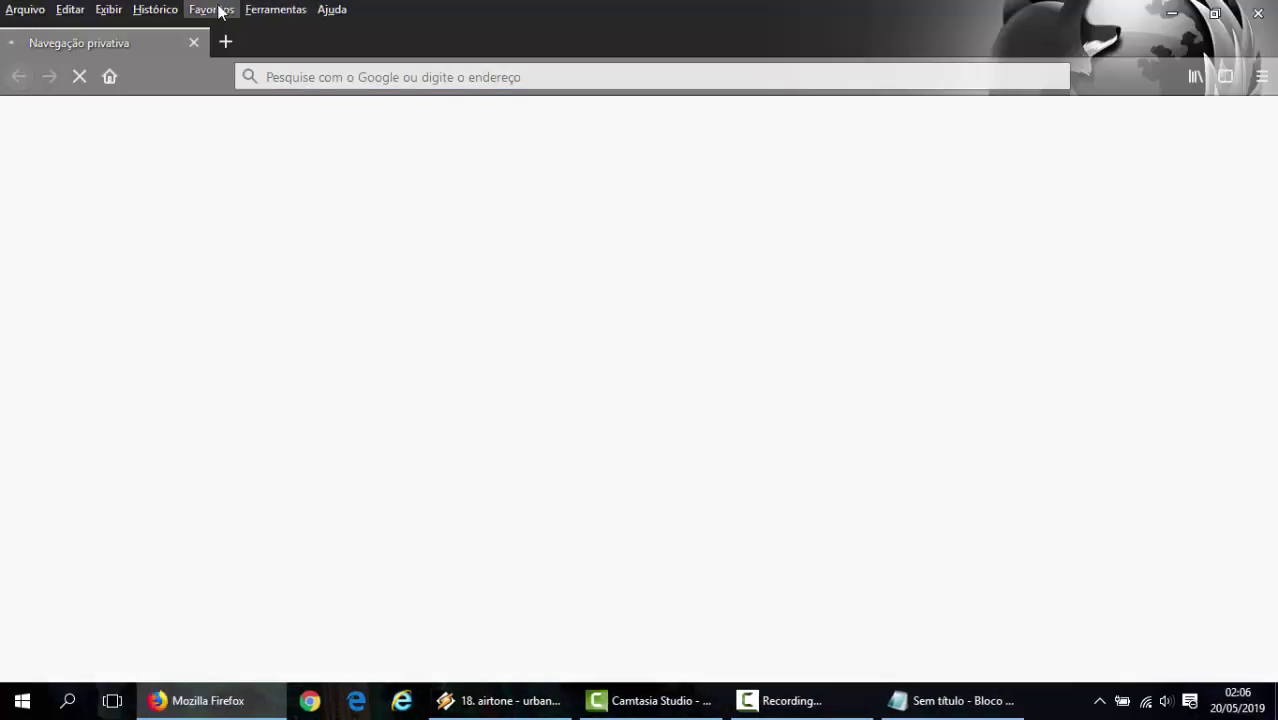
- Load the Fly e-Nota login page at e-gov.betha.com.br via the 'EMISSÃO DE NOTA RESENDE' bookmark
click(218, 10)
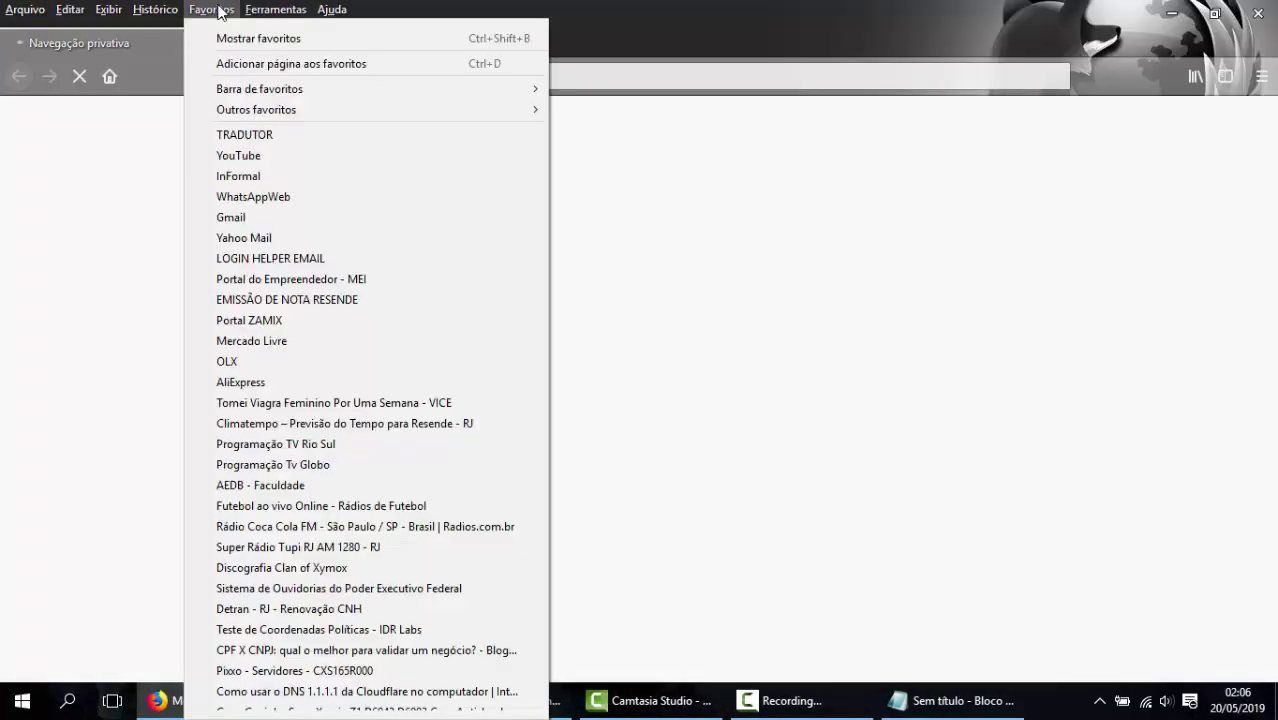
click(287, 303)
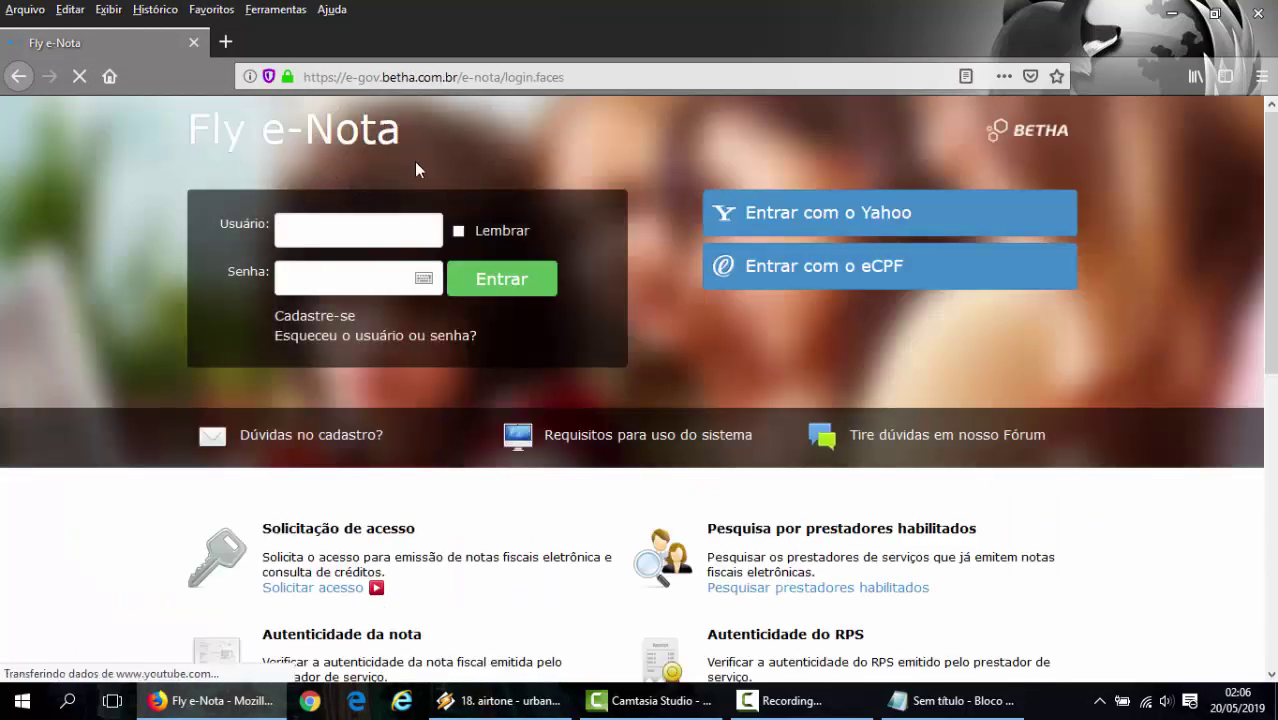
drag(383, 78, 417, 78)
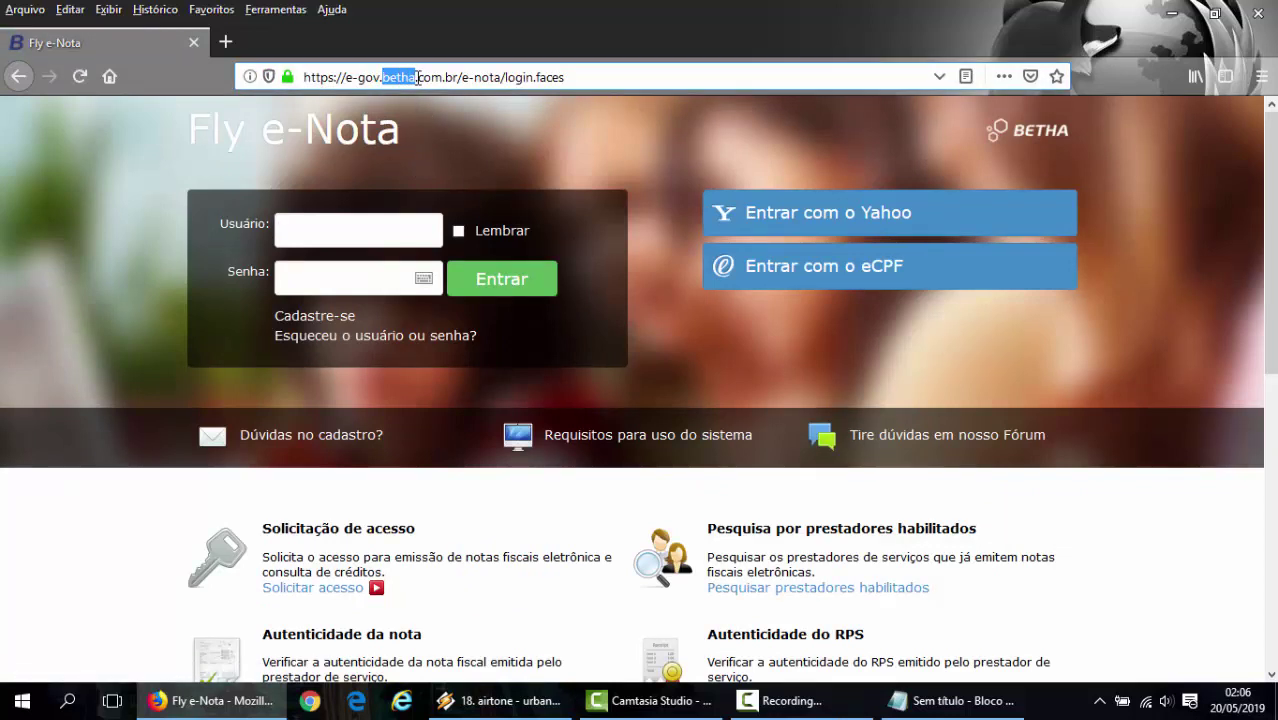
click(55, 263)
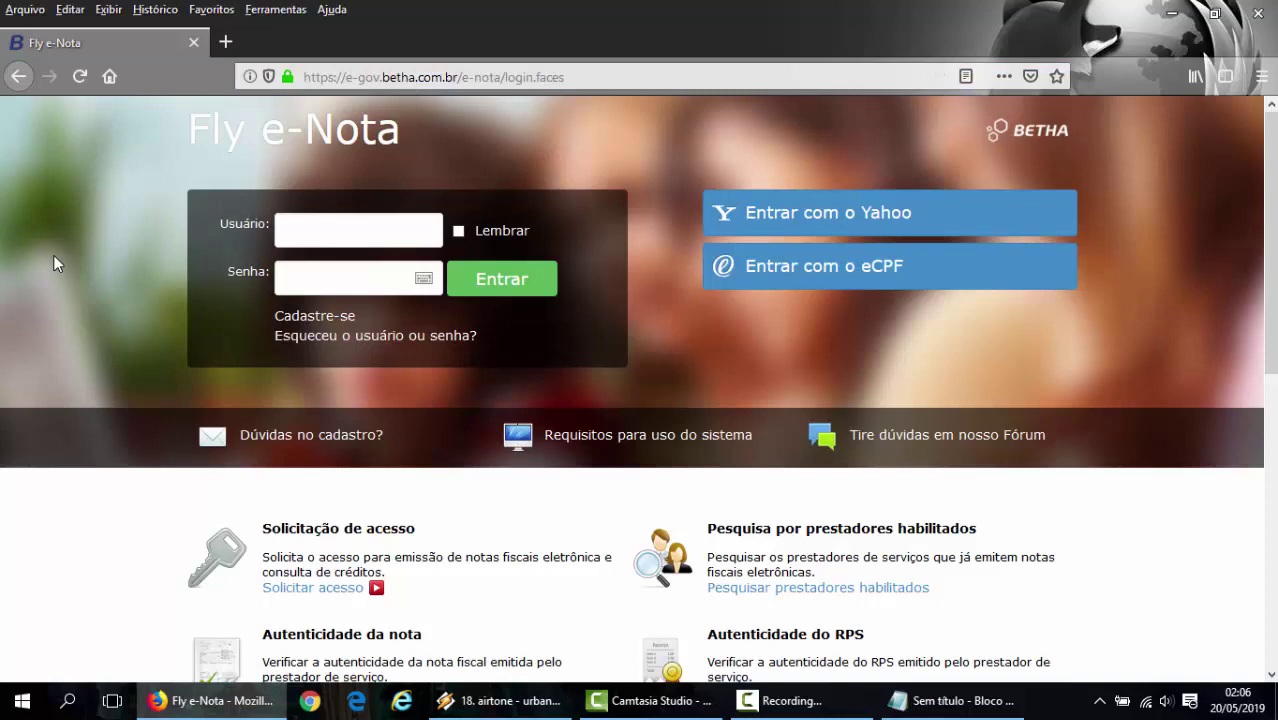
click(972, 704)
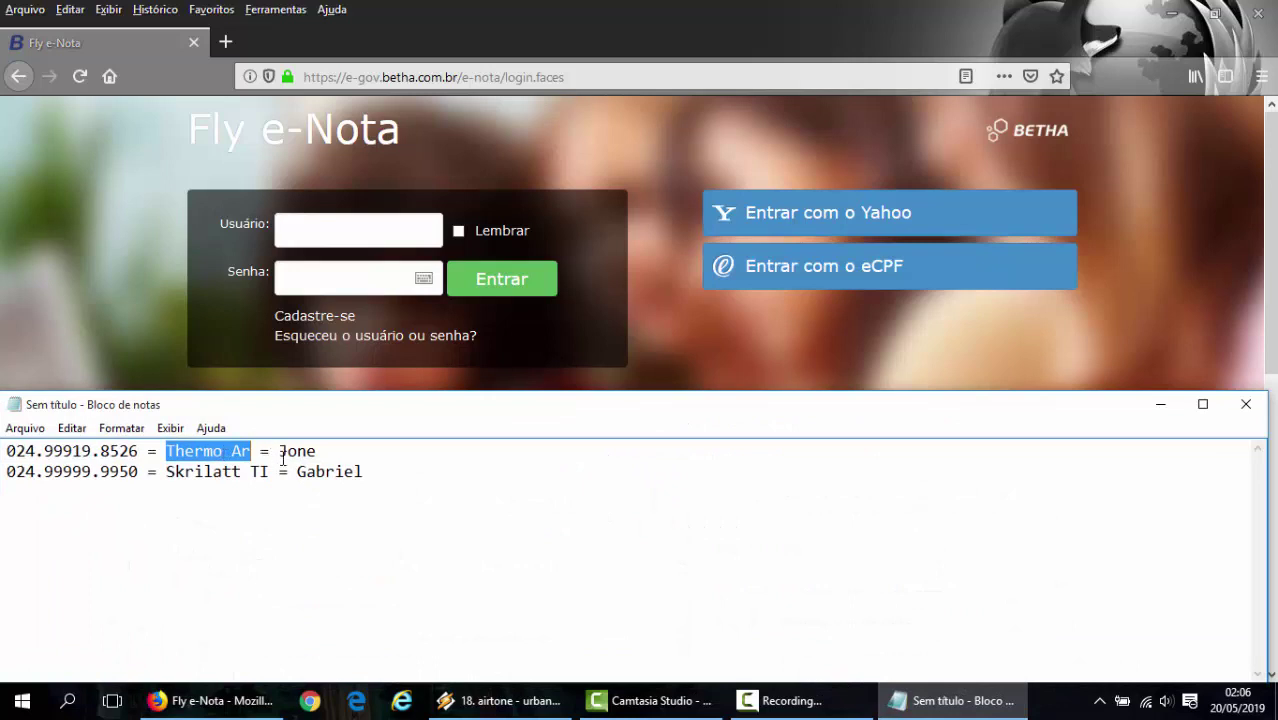
drag(279, 452, 333, 458)
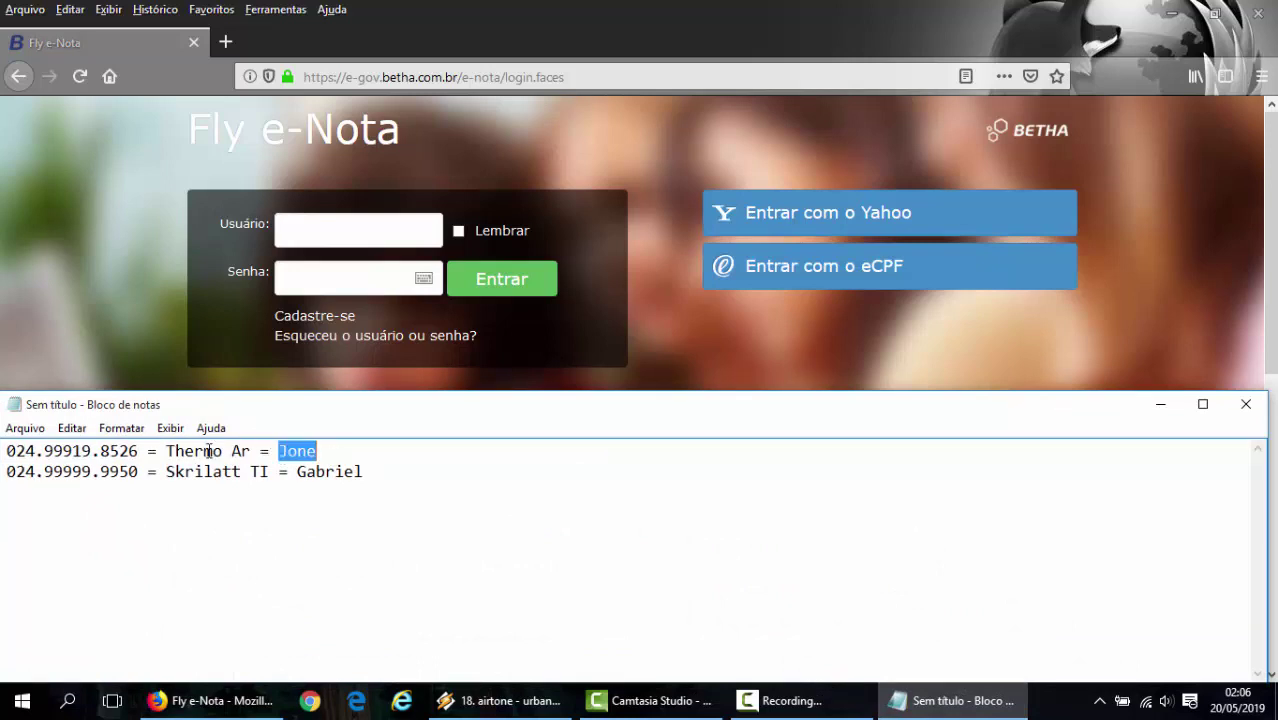
drag(166, 451, 251, 451)
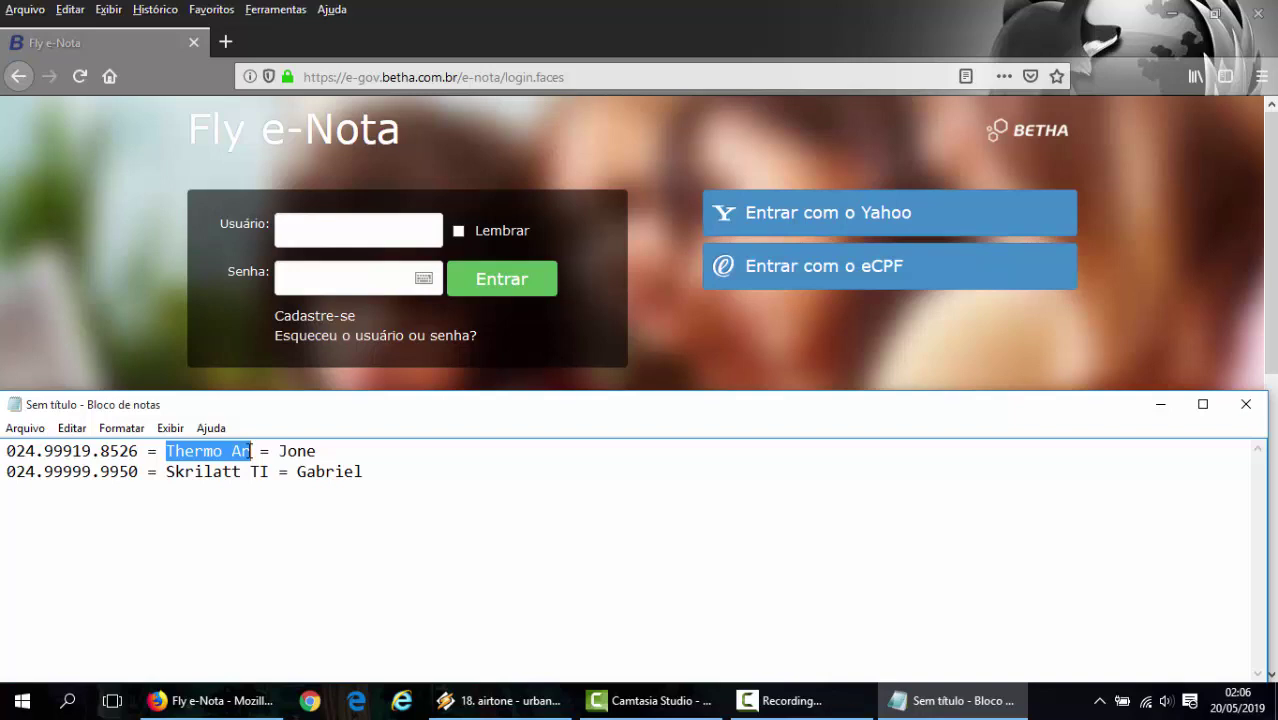
click(140, 451)
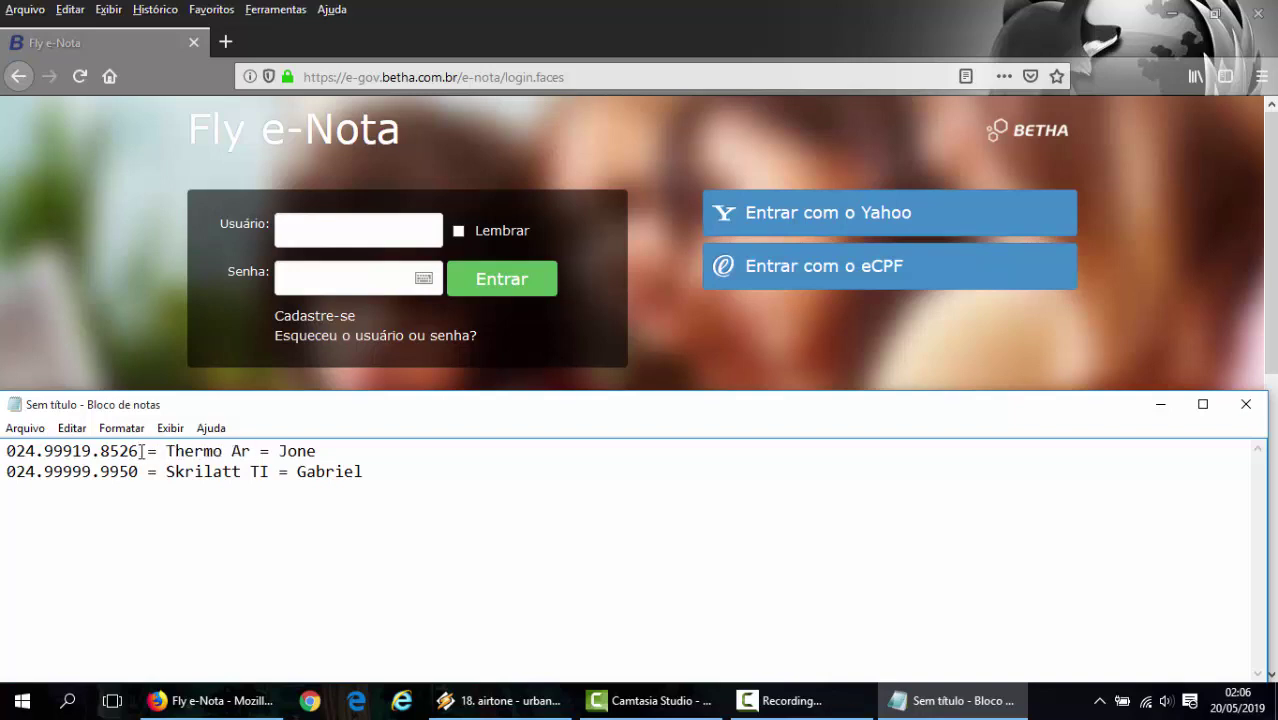
click(1176, 402)
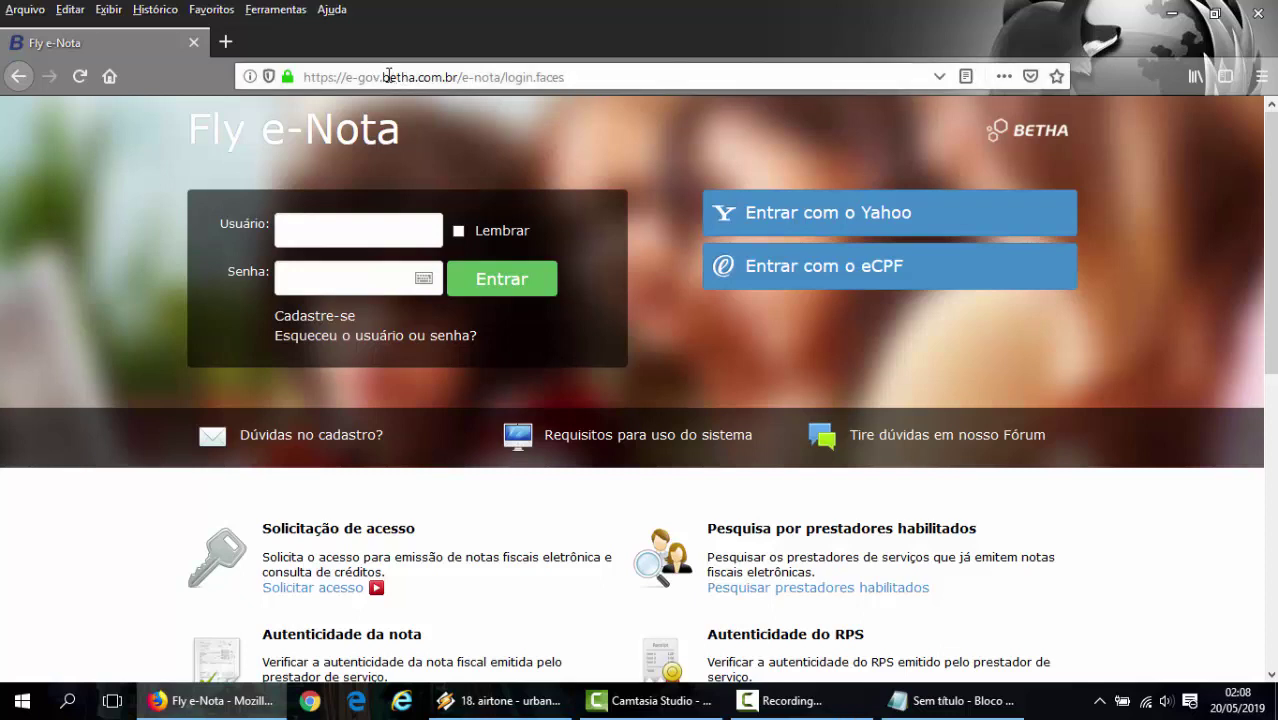
drag(384, 76, 428, 76)
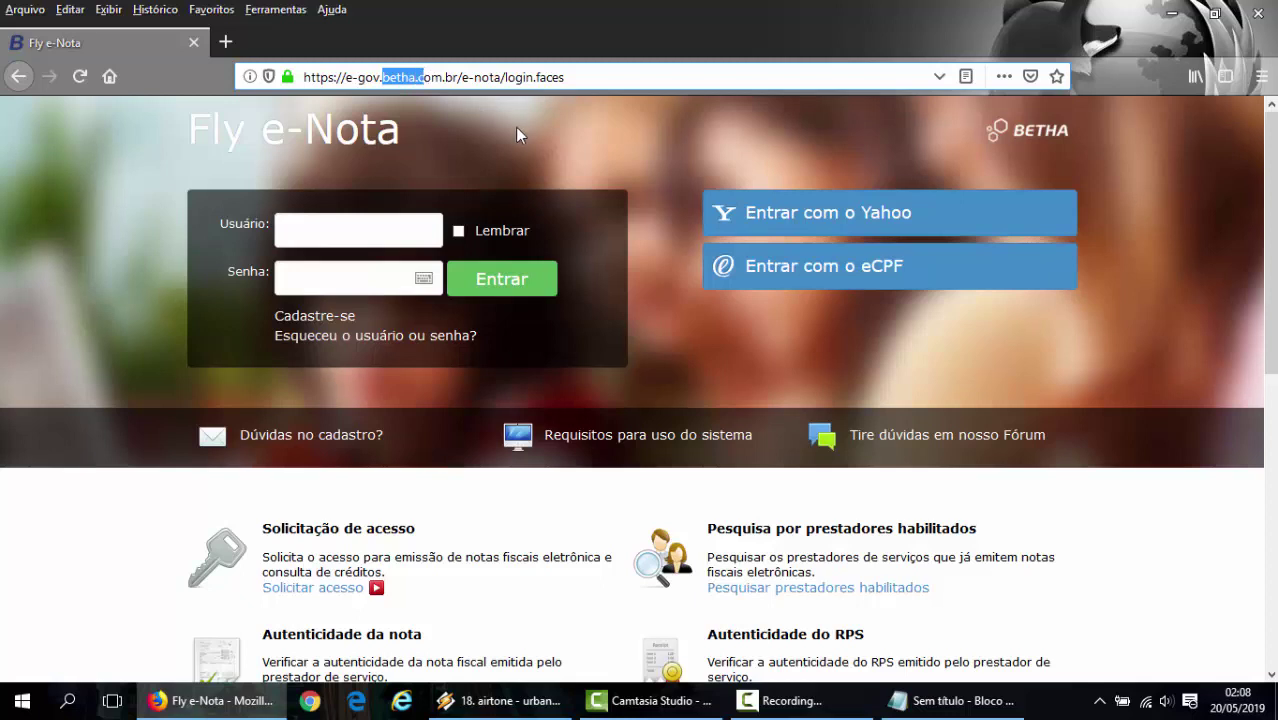
click(555, 147)
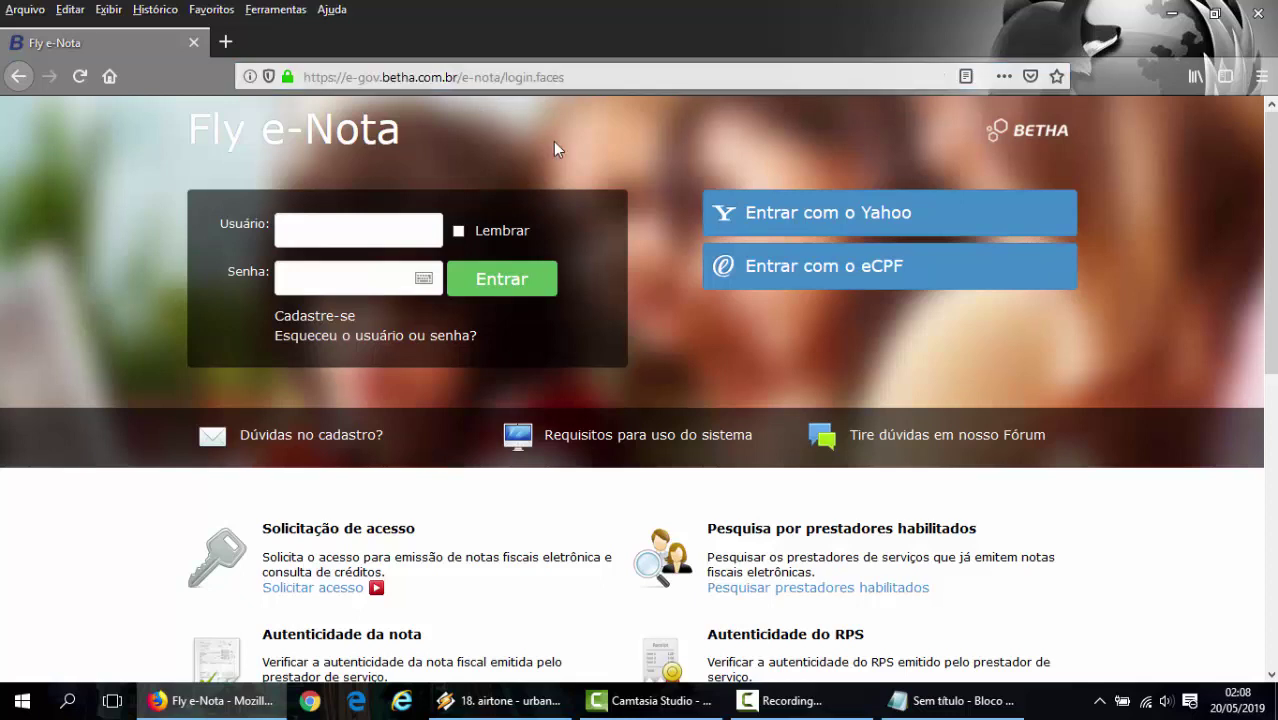
click(356, 232)
click(348, 281)
drag(270, 532, 418, 533)
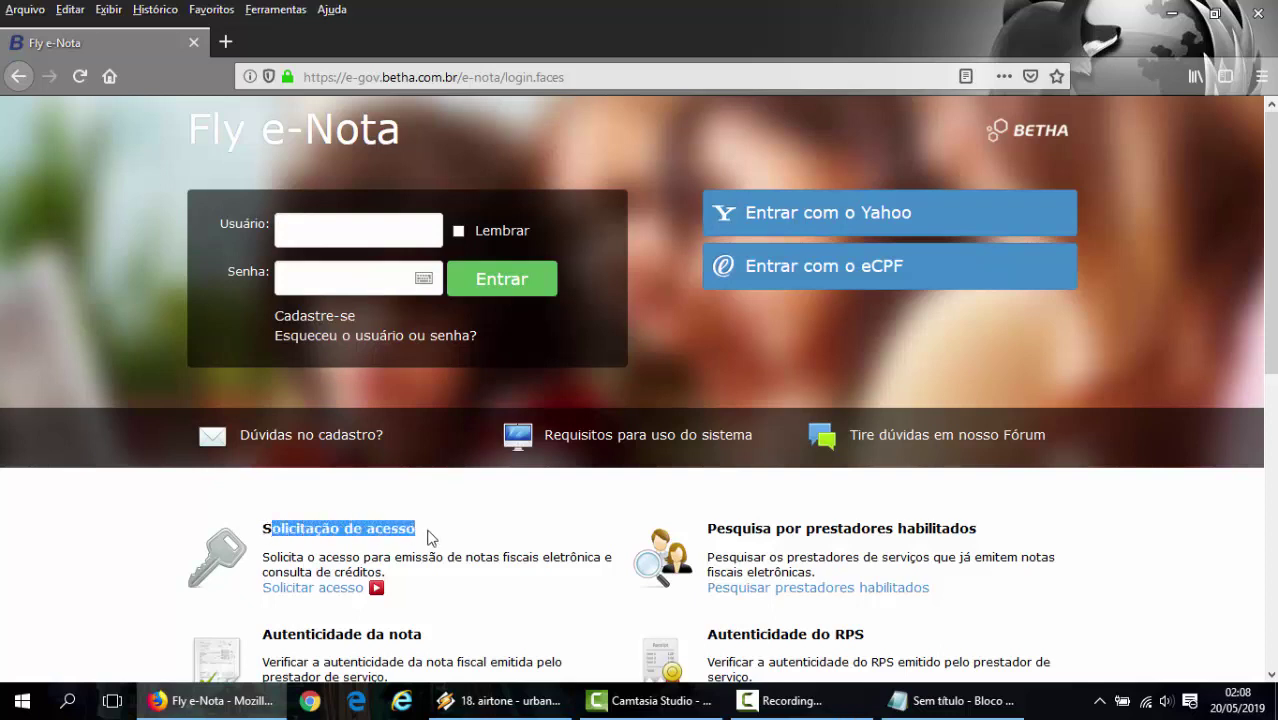
click(433, 537)
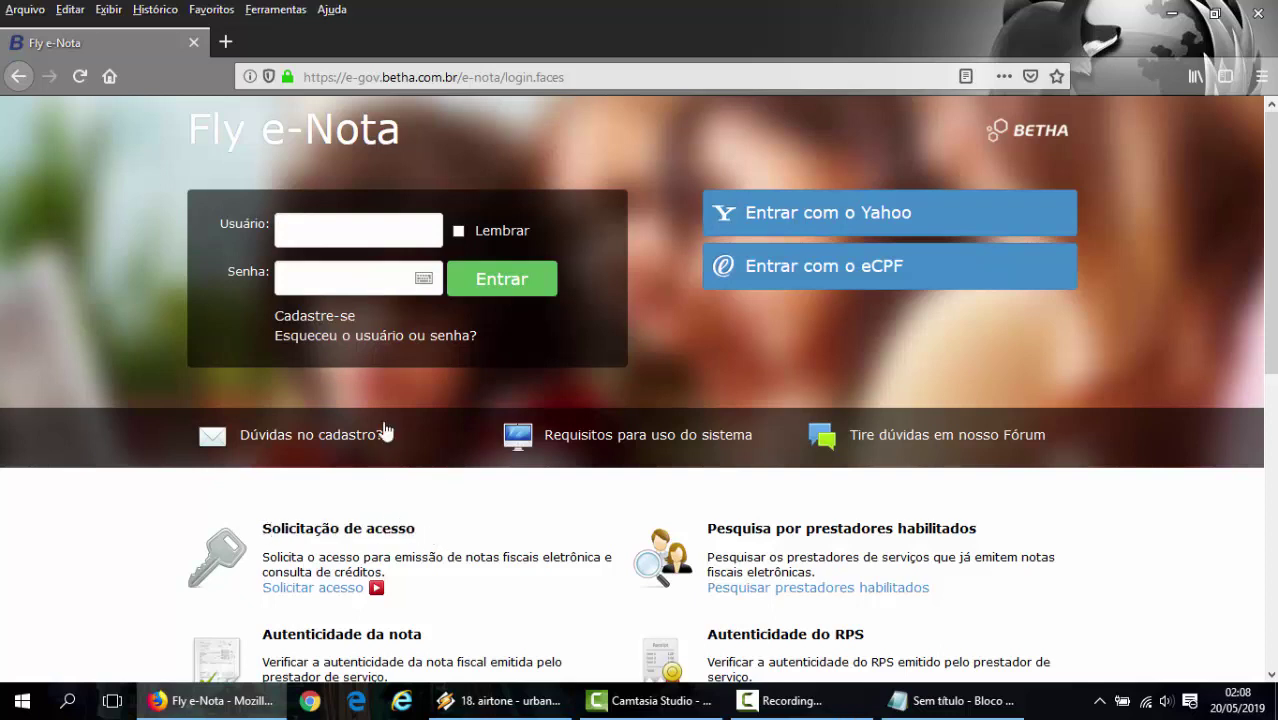
- Sign in with the taxpayer's user name in Usuário and the account password in Senha
click(380, 237)
key(Tab)
text(********)
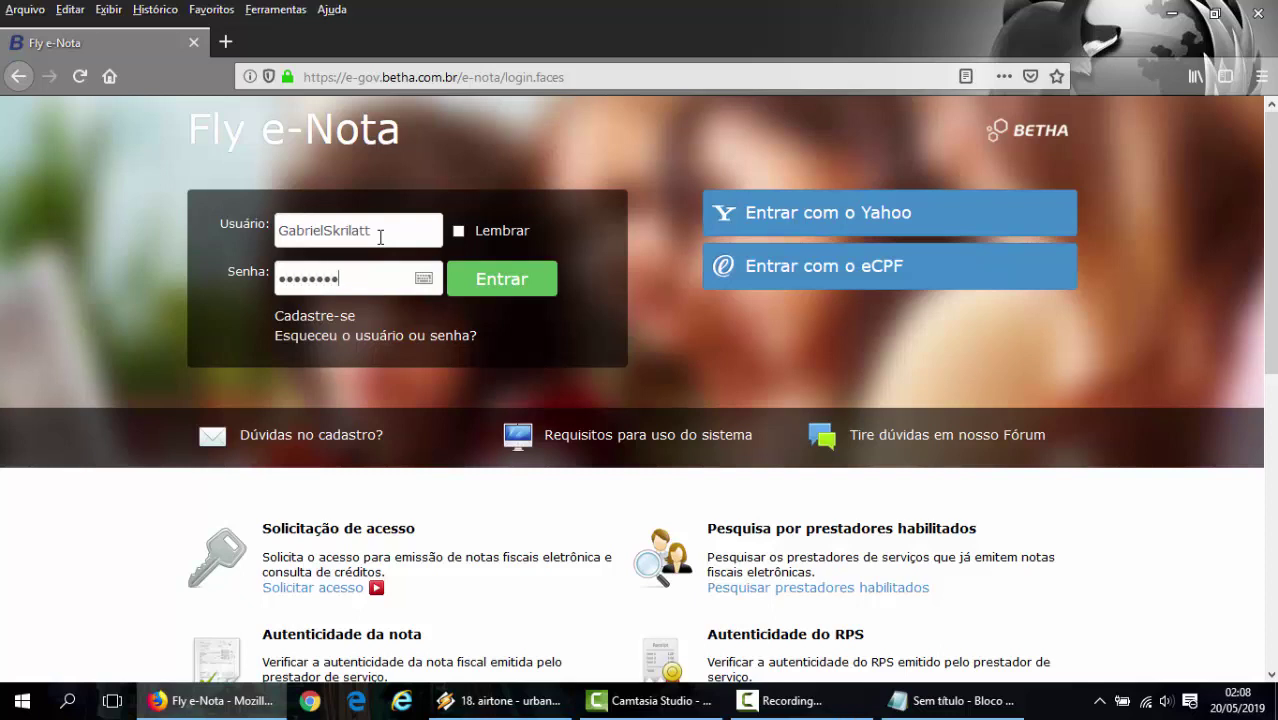
text(****)
key(Return)
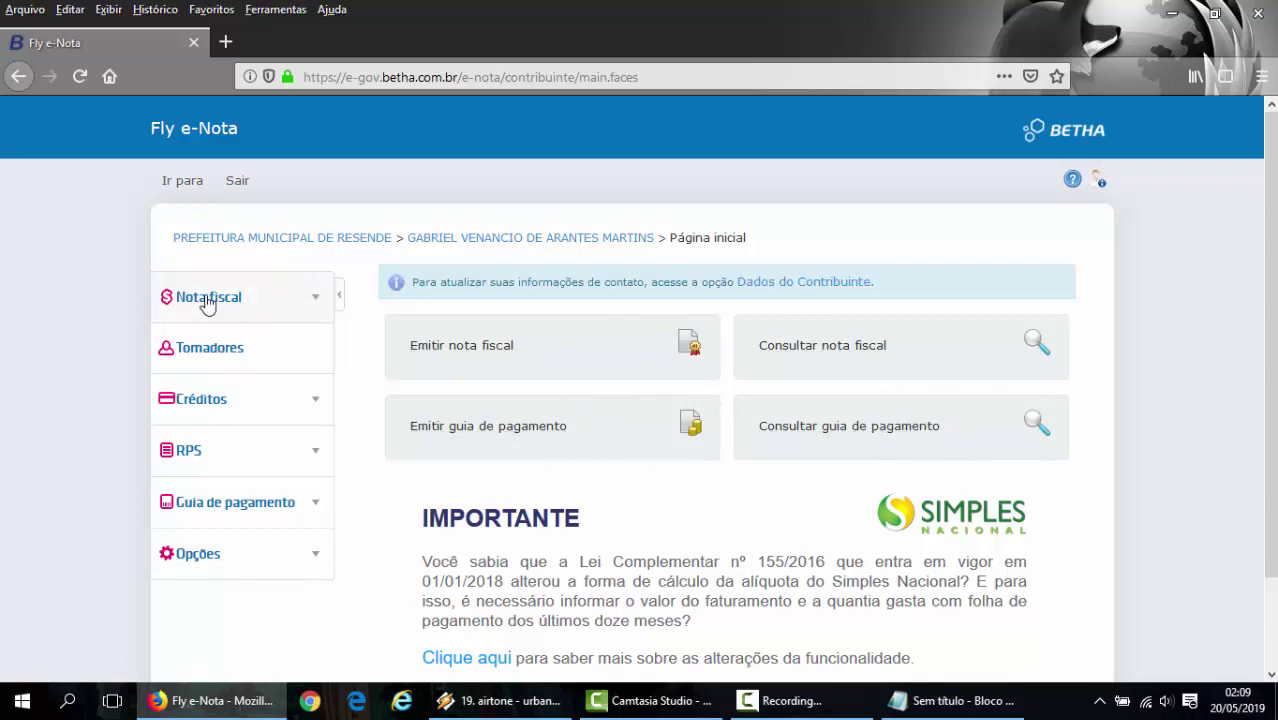
- Open Nota fiscal > Emitir nota and dismiss the customer search list
click(312, 300)
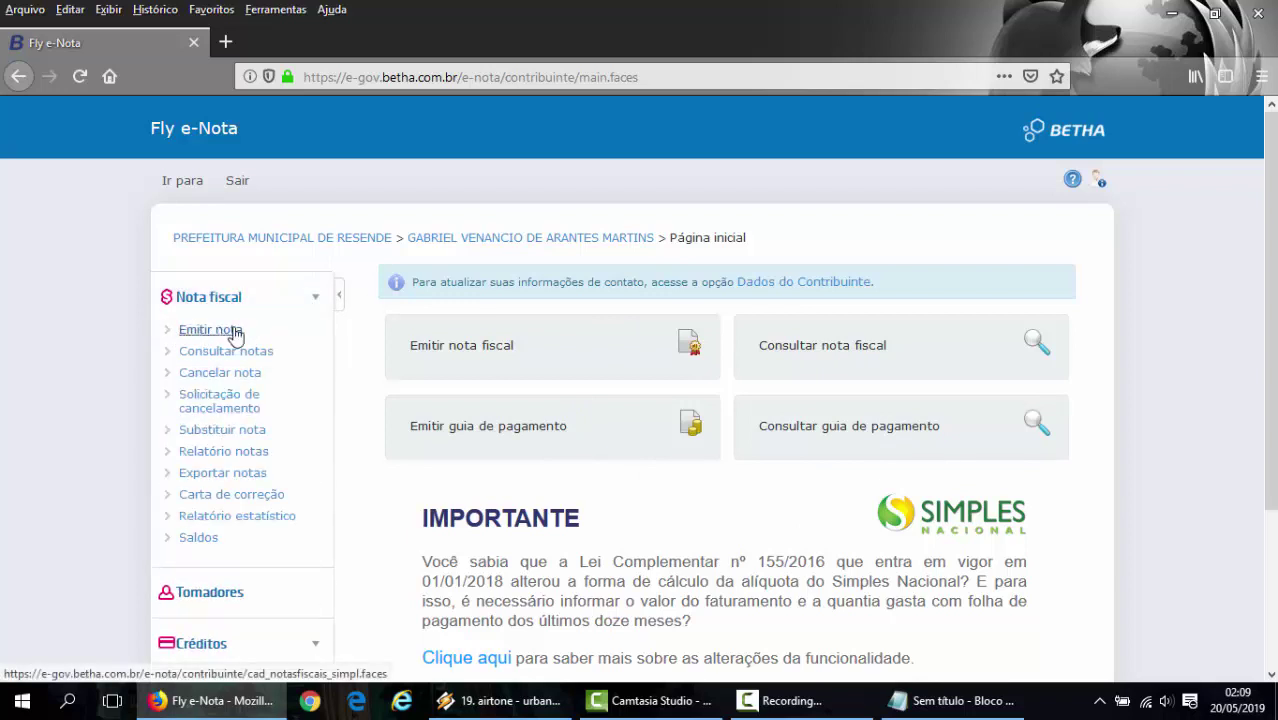
click(235, 333)
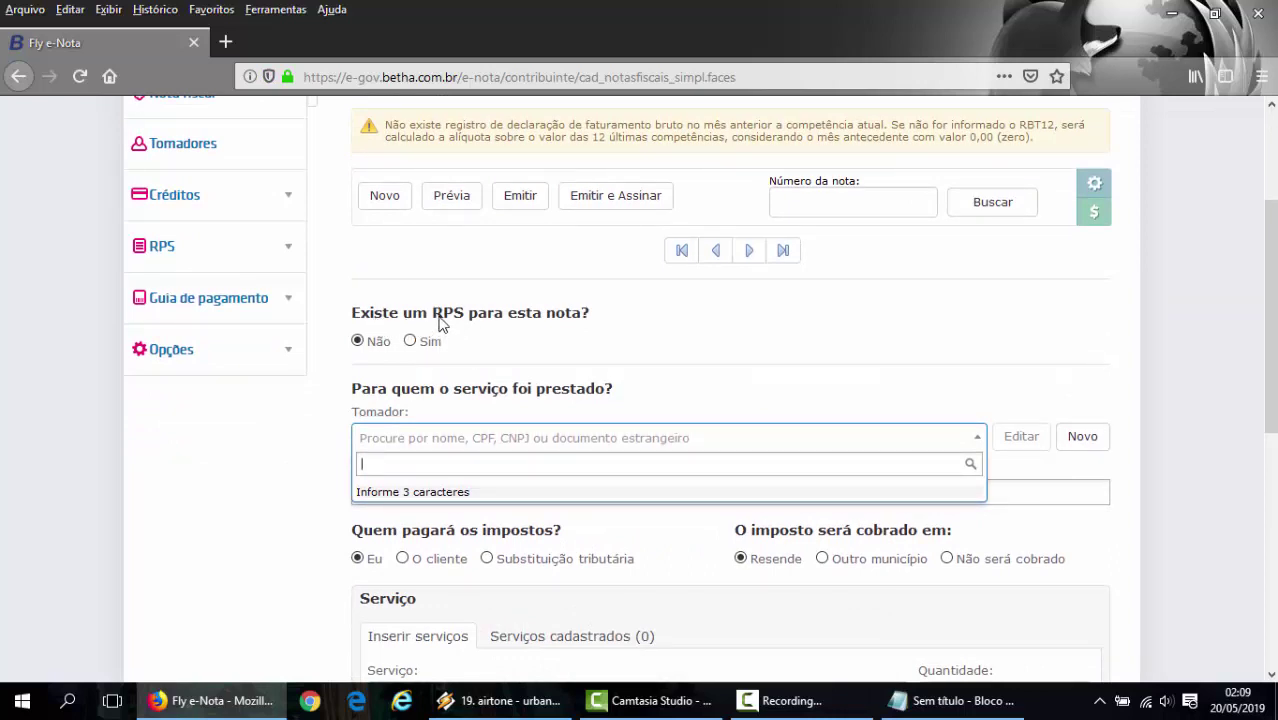
click(446, 318)
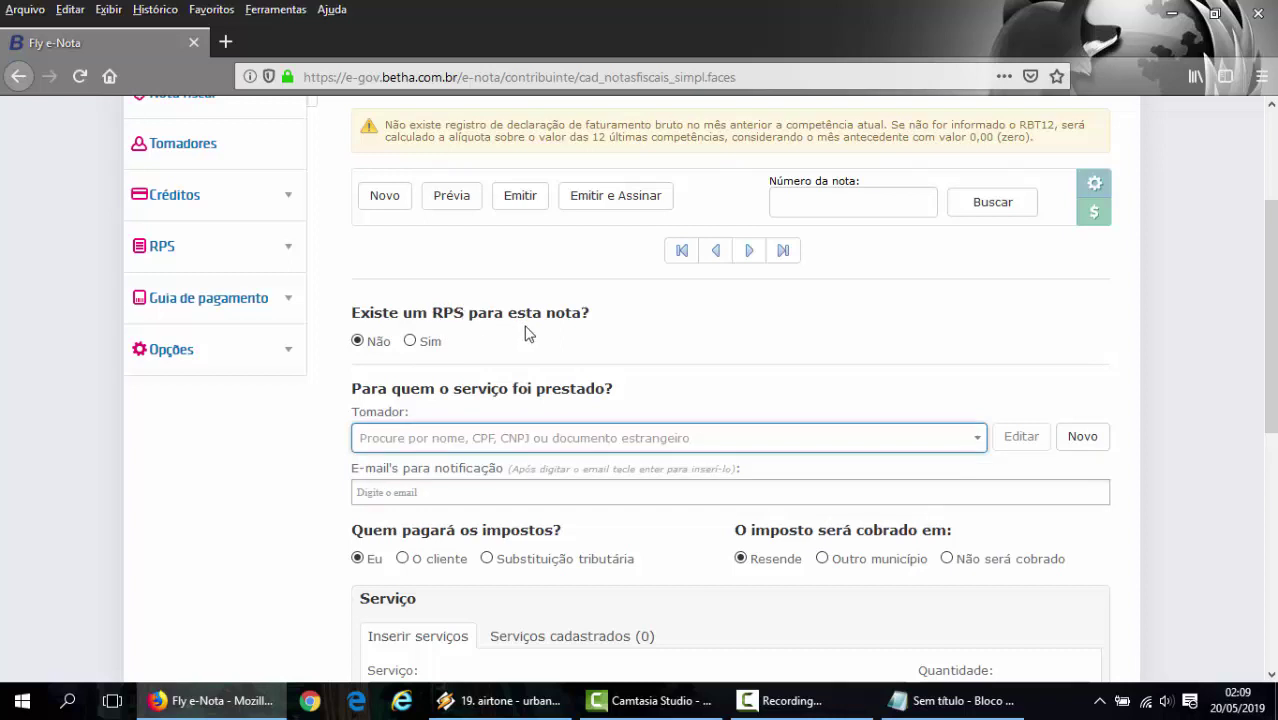
- Highlight 'RPS' in the form's question and scroll through the Emitir Nota form
drag(432, 312, 467, 313)
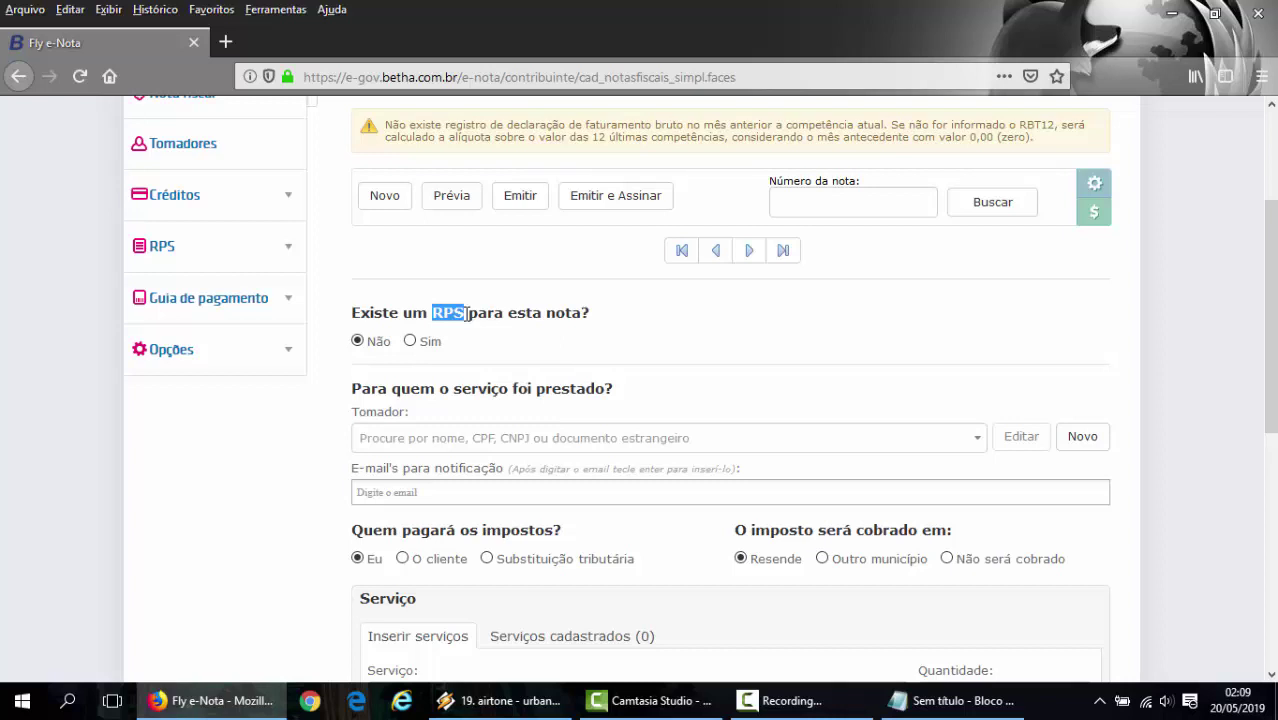
click(460, 314)
drag(434, 312, 465, 310)
scroll(516, 376, up, 1)
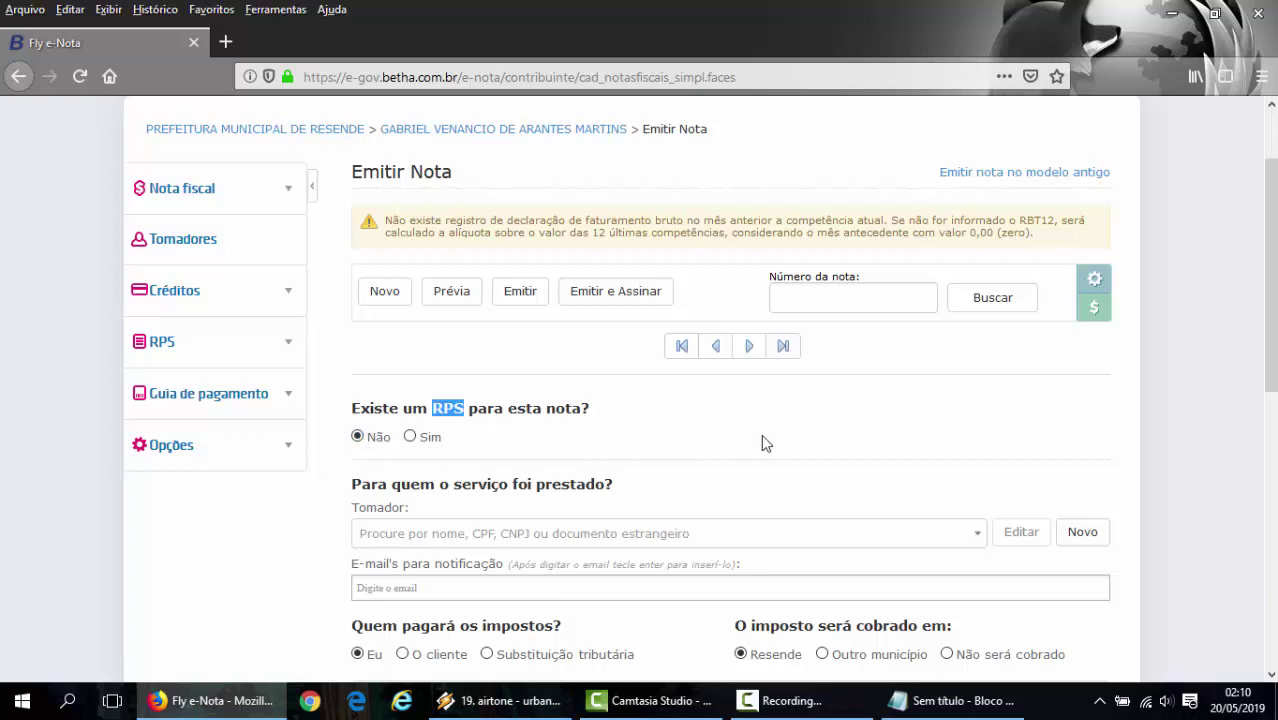
scroll(760, 440, down, 2)
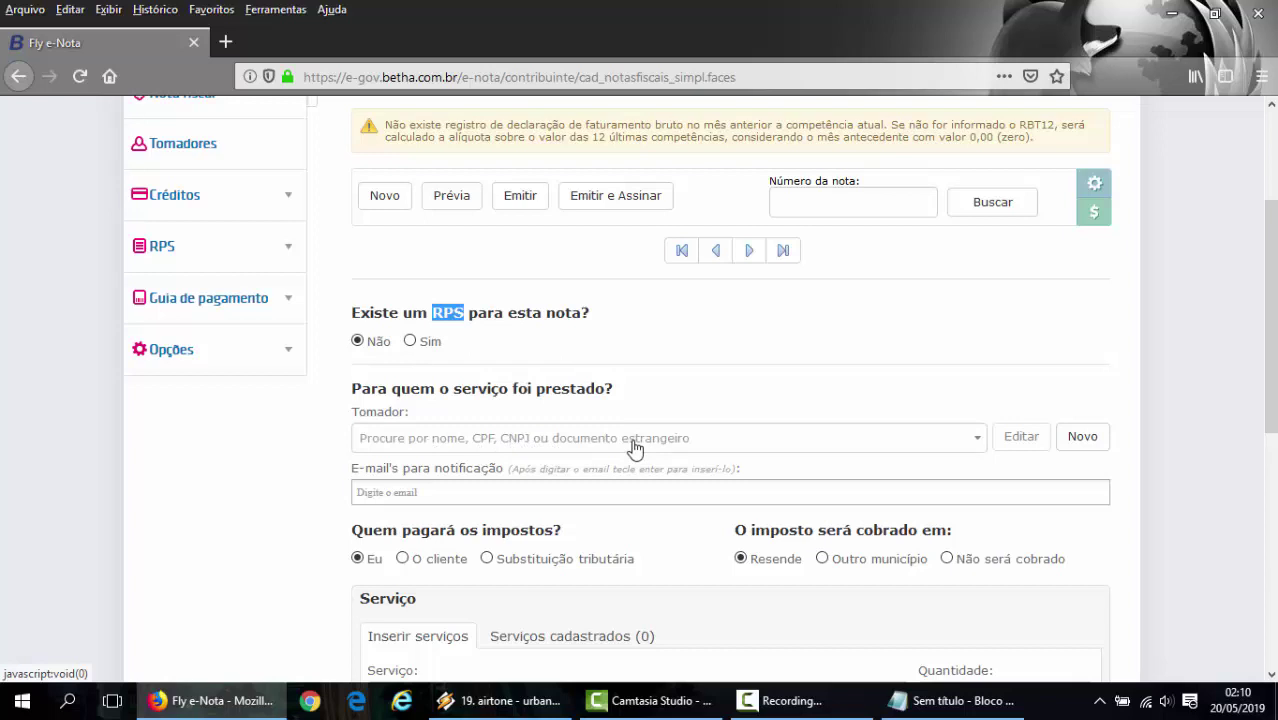
scroll(625, 422, up, 2)
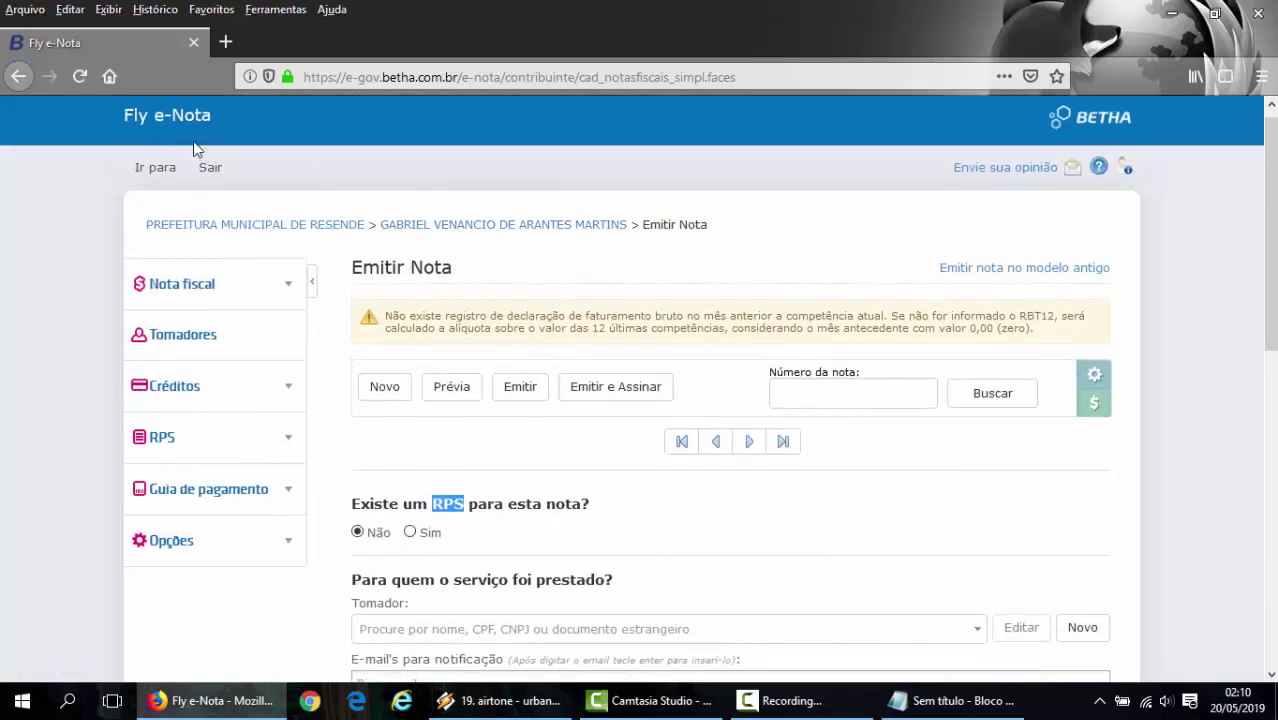
scroll(510, 445, down, 2)
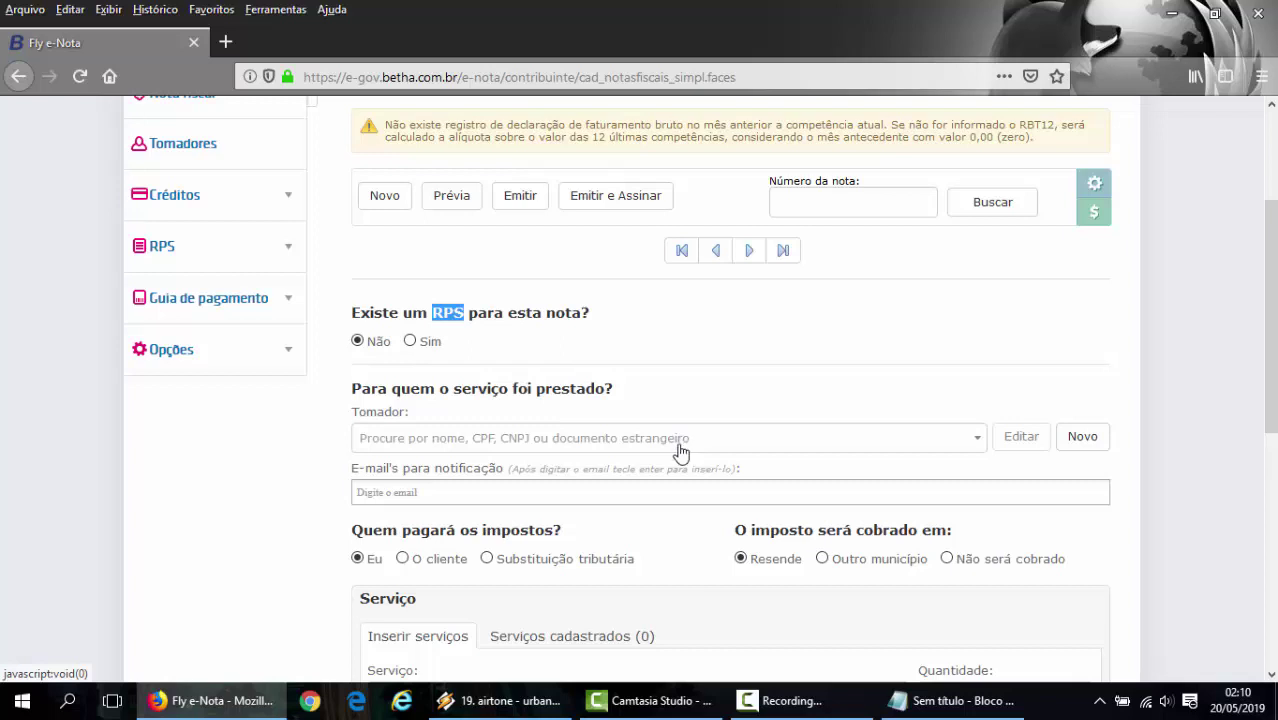
scroll(589, 440, up, 2)
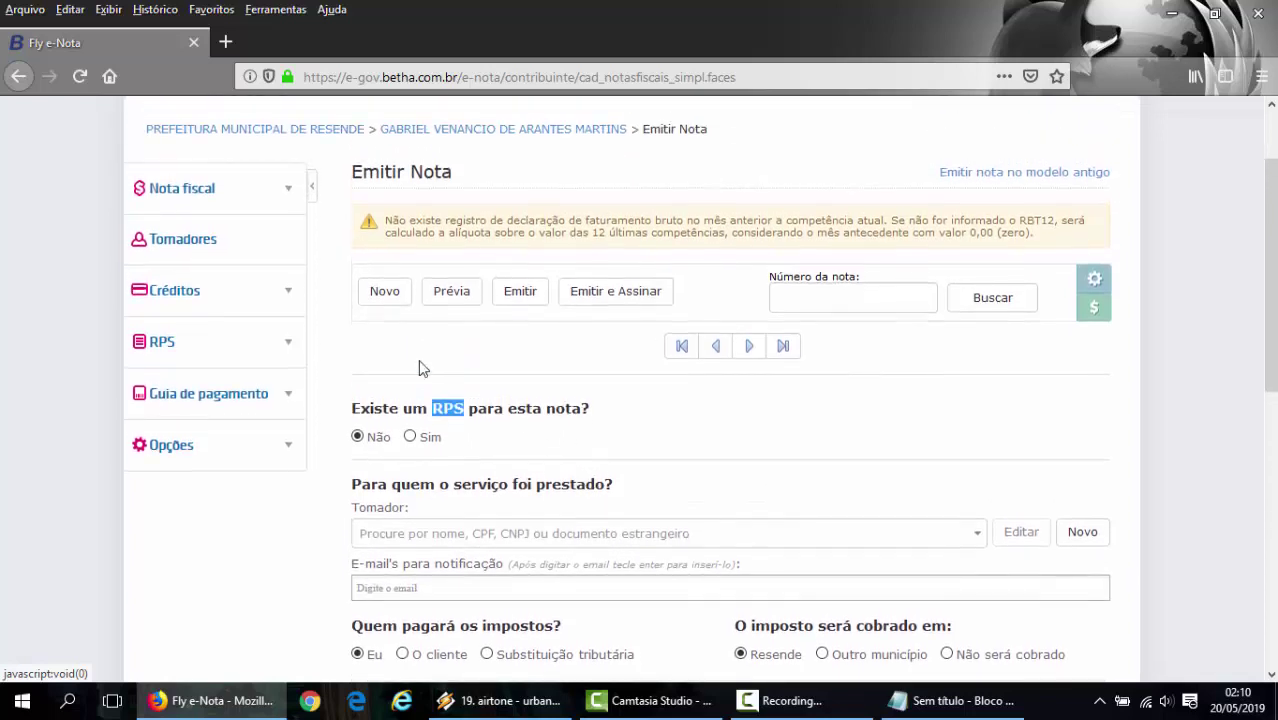
- Open the Tomadores page and scroll through the blank customer registration form
click(181, 241)
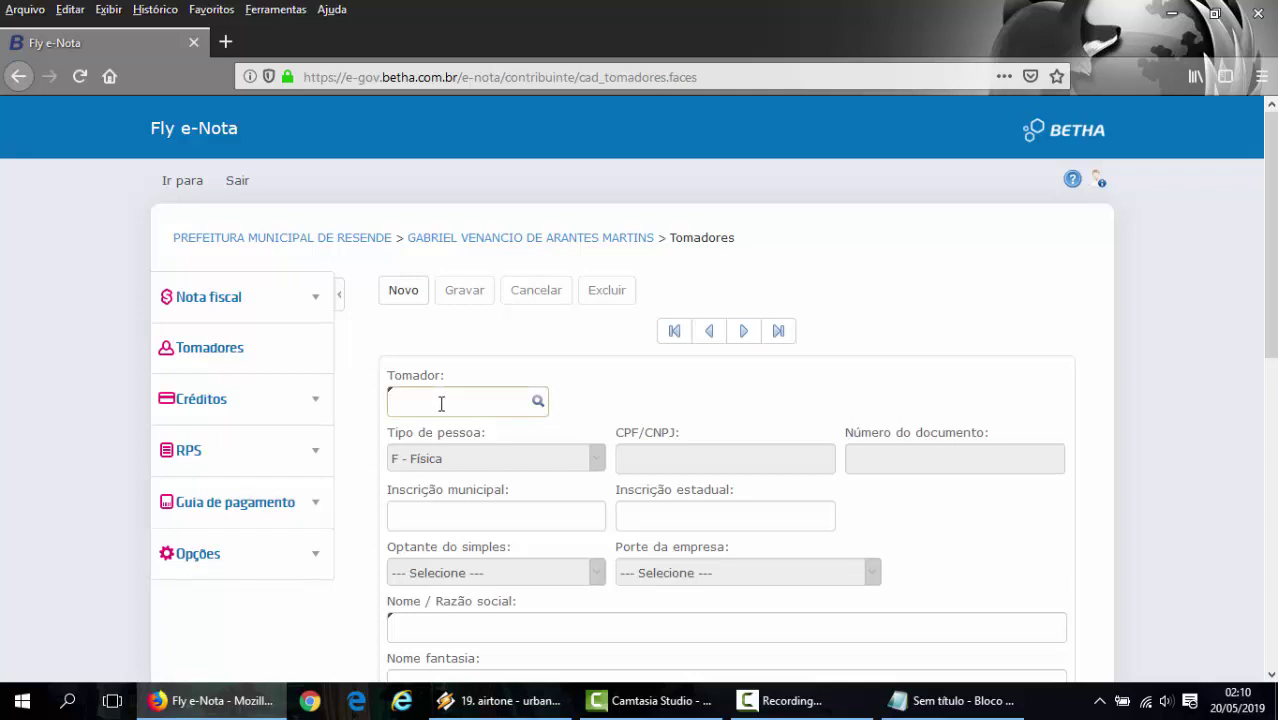
scroll(441, 403, down, 2)
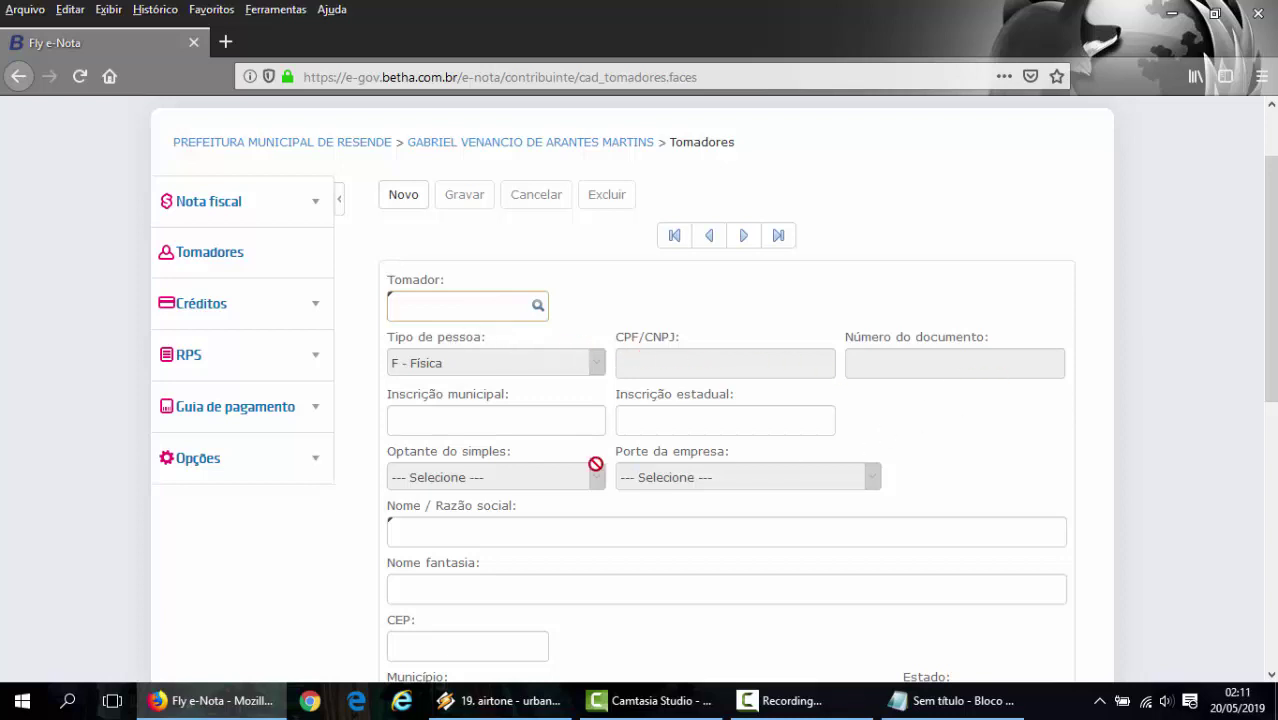
scroll(699, 436, down, 5)
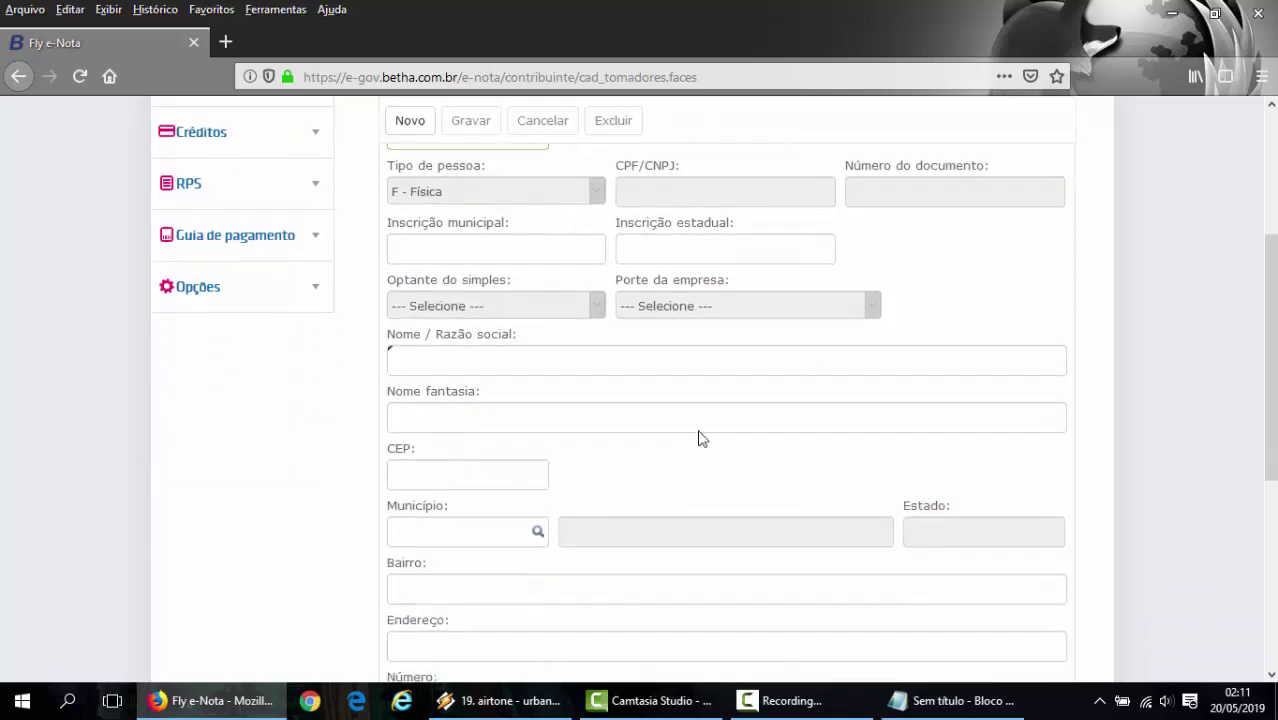
scroll(553, 428, down, 3)
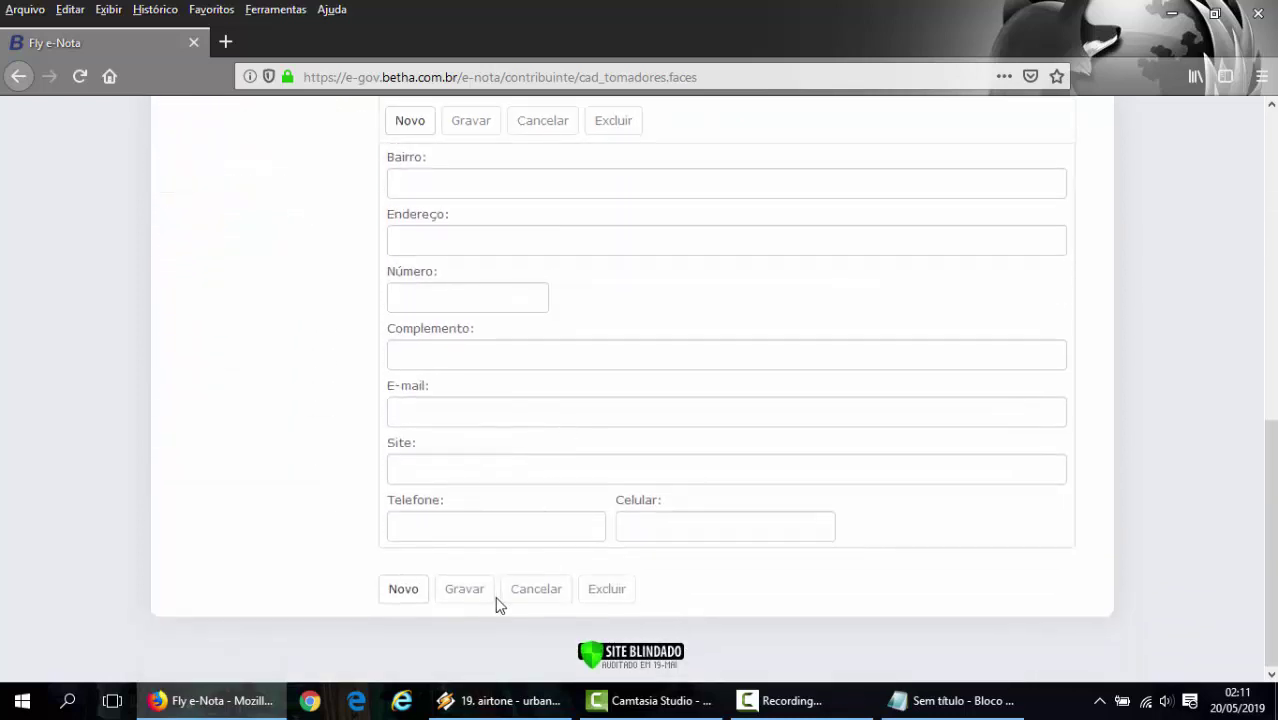
scroll(464, 575, up, 8)
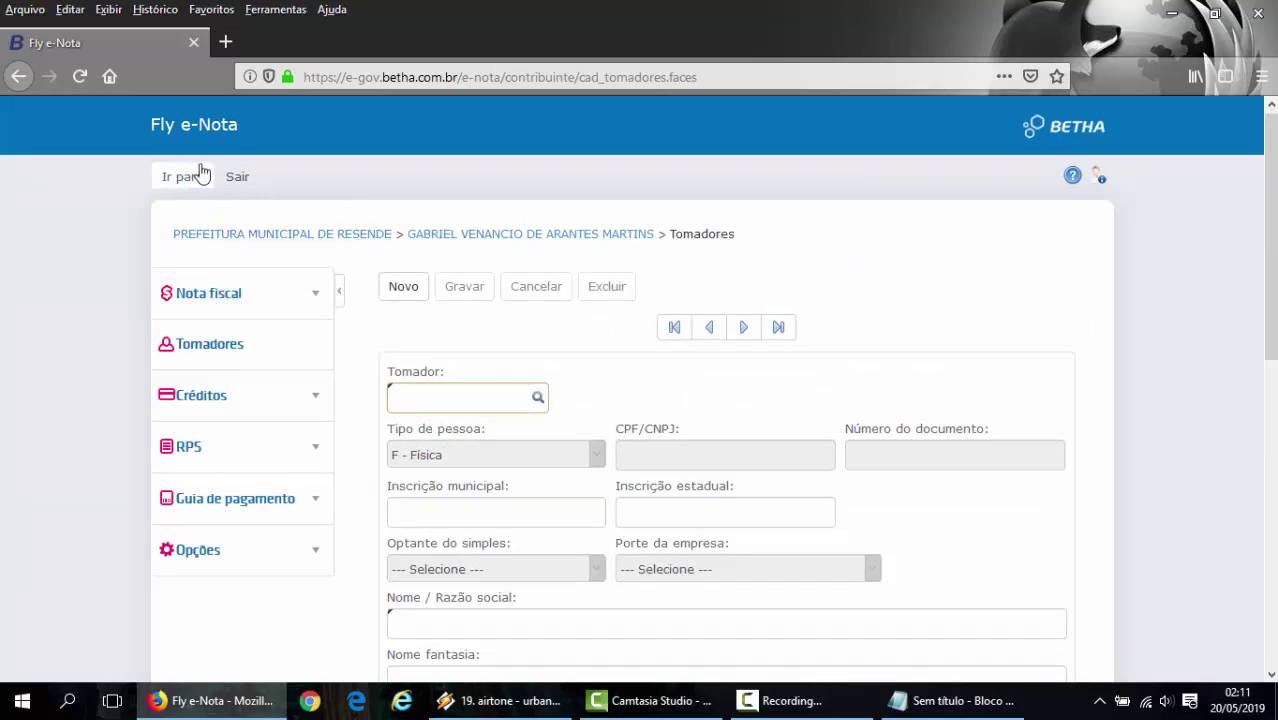
- Open a new Emitir Nota form and pick the second customer matching the searched name as Tomador
click(240, 308)
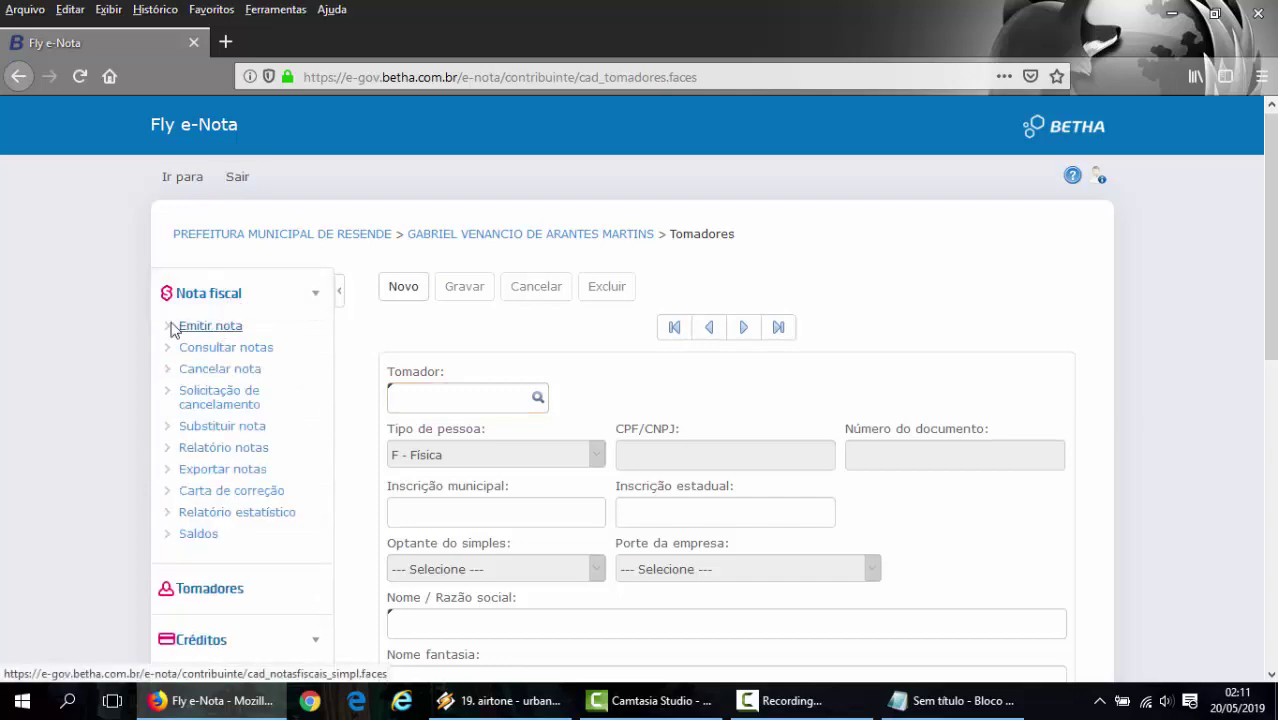
click(206, 328)
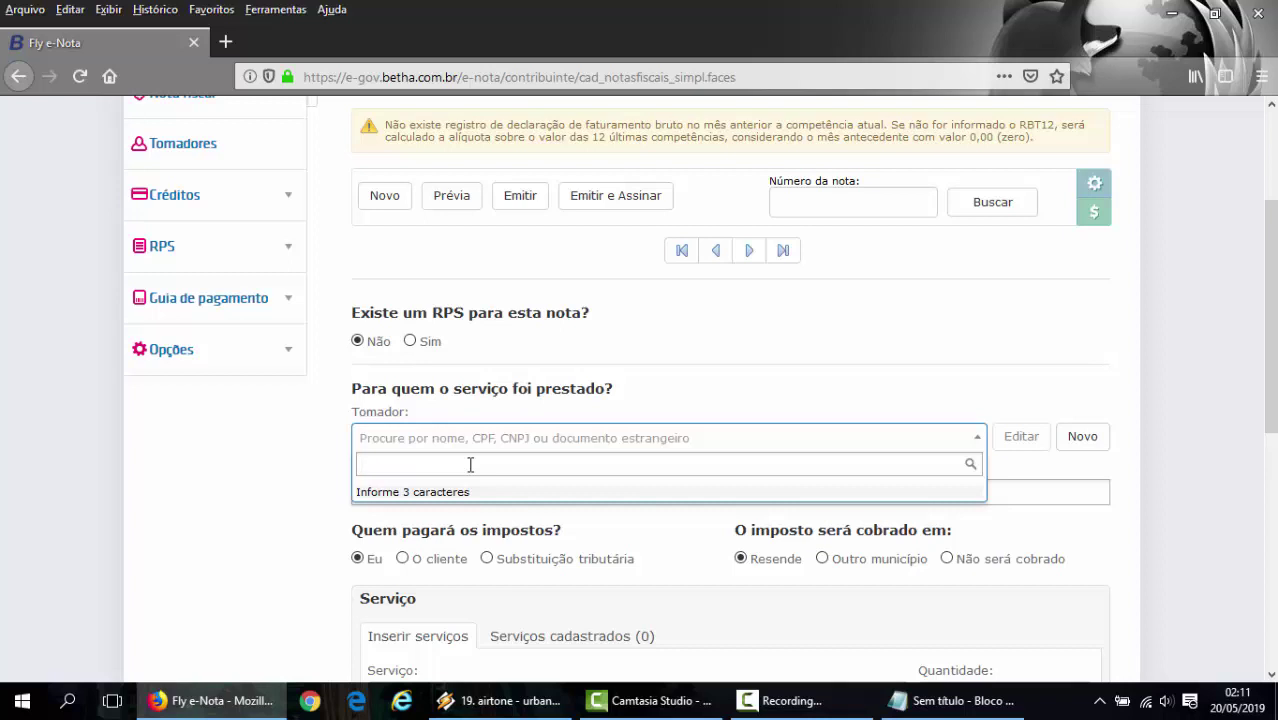
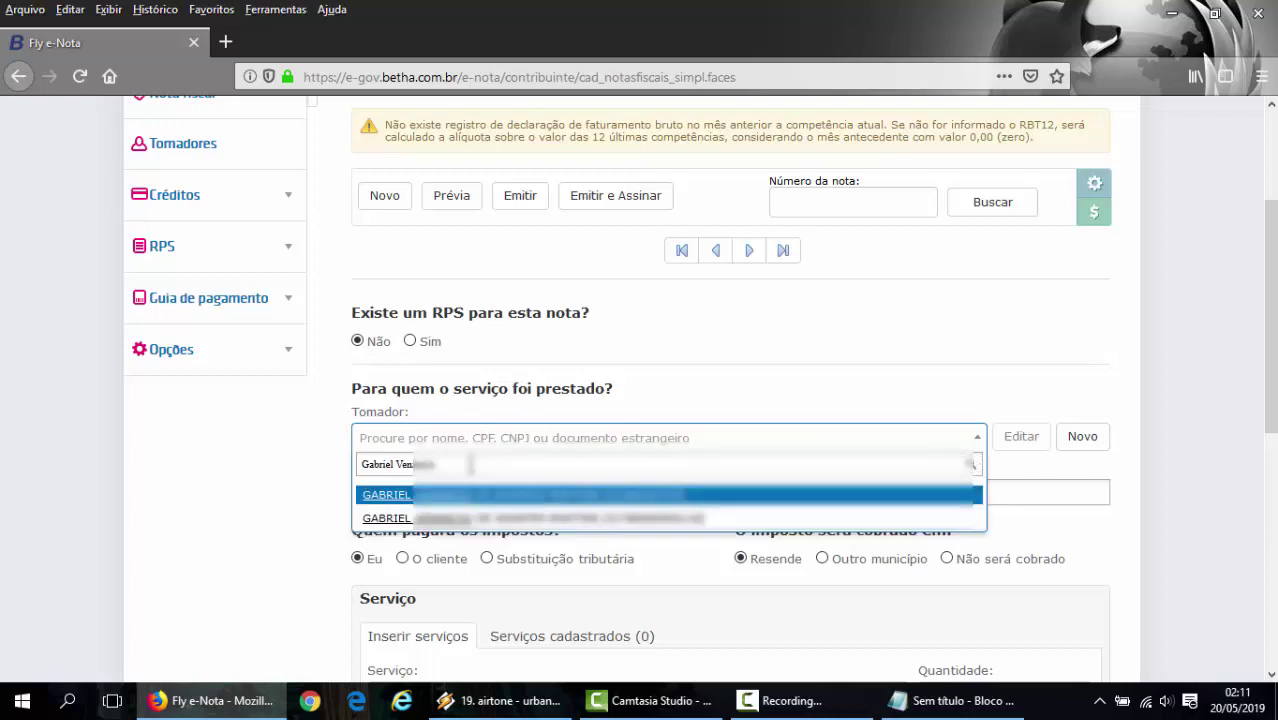
click(505, 490)
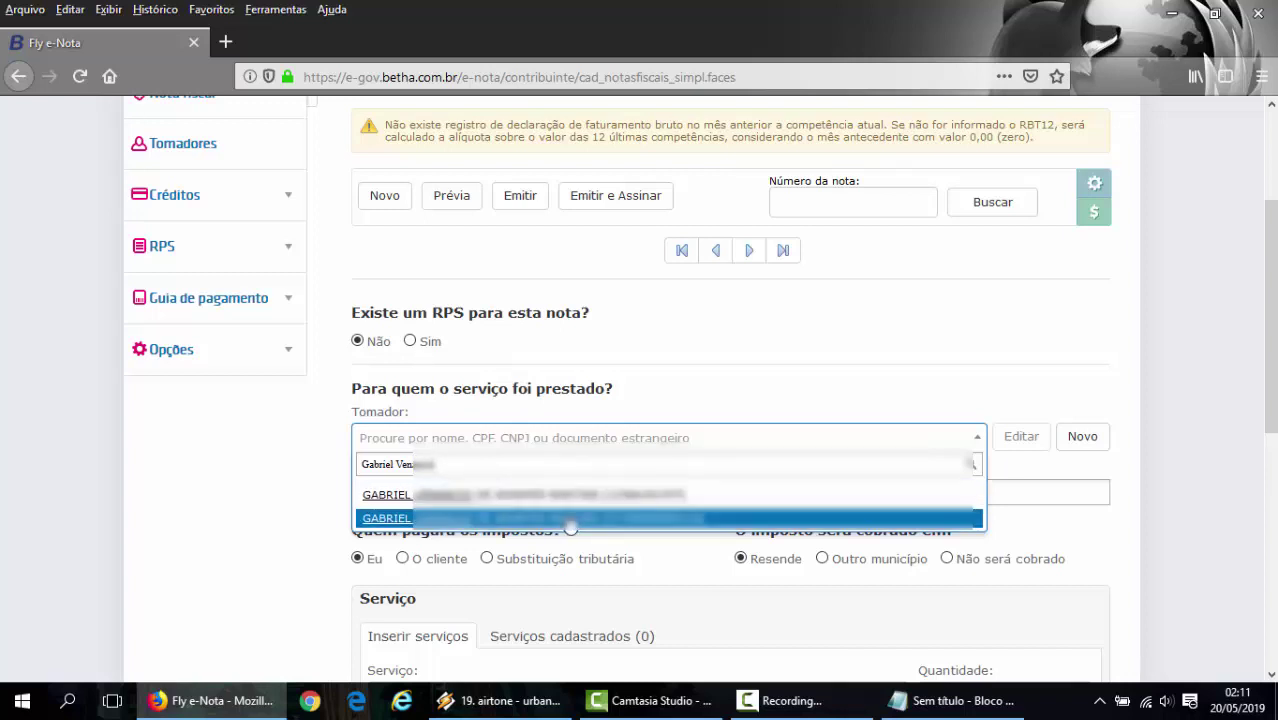
click(568, 518)
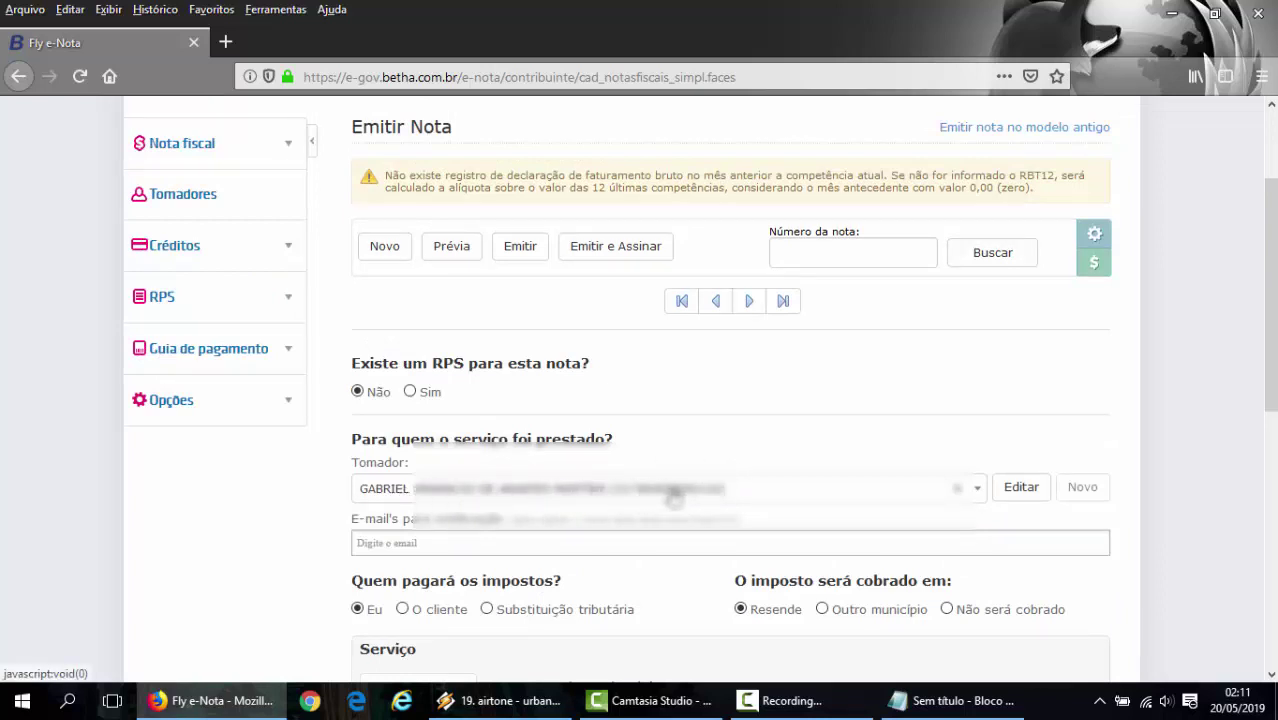
- Search recipients for 'Anatel' and 'Embratel', then close the results keeping the chosen customer
click(746, 498)
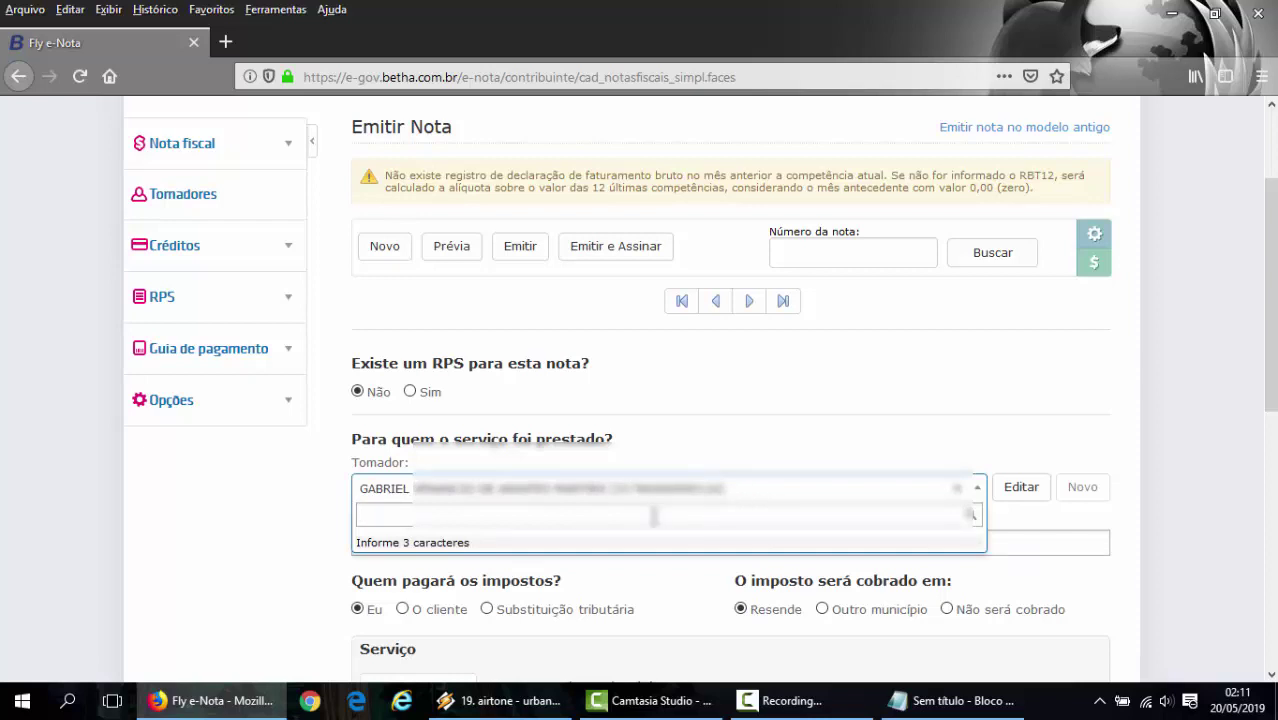
text(Anatel)
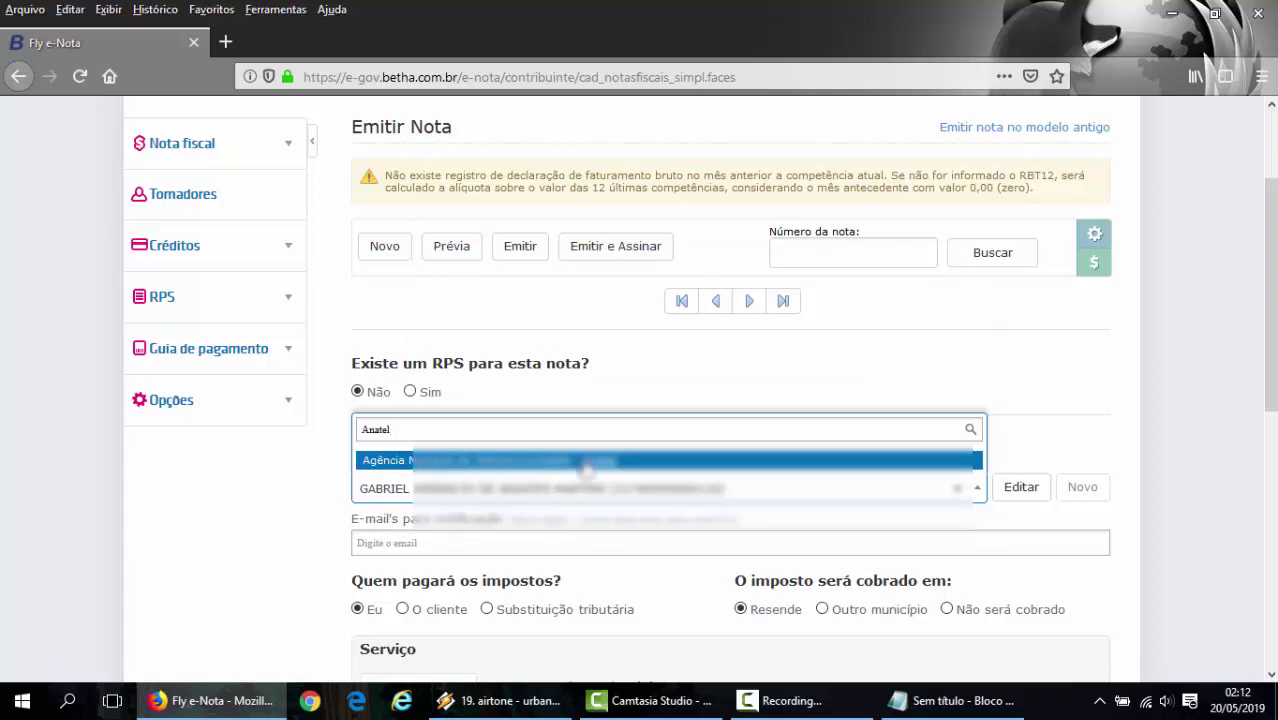
double_click(455, 430)
text(Embratel)
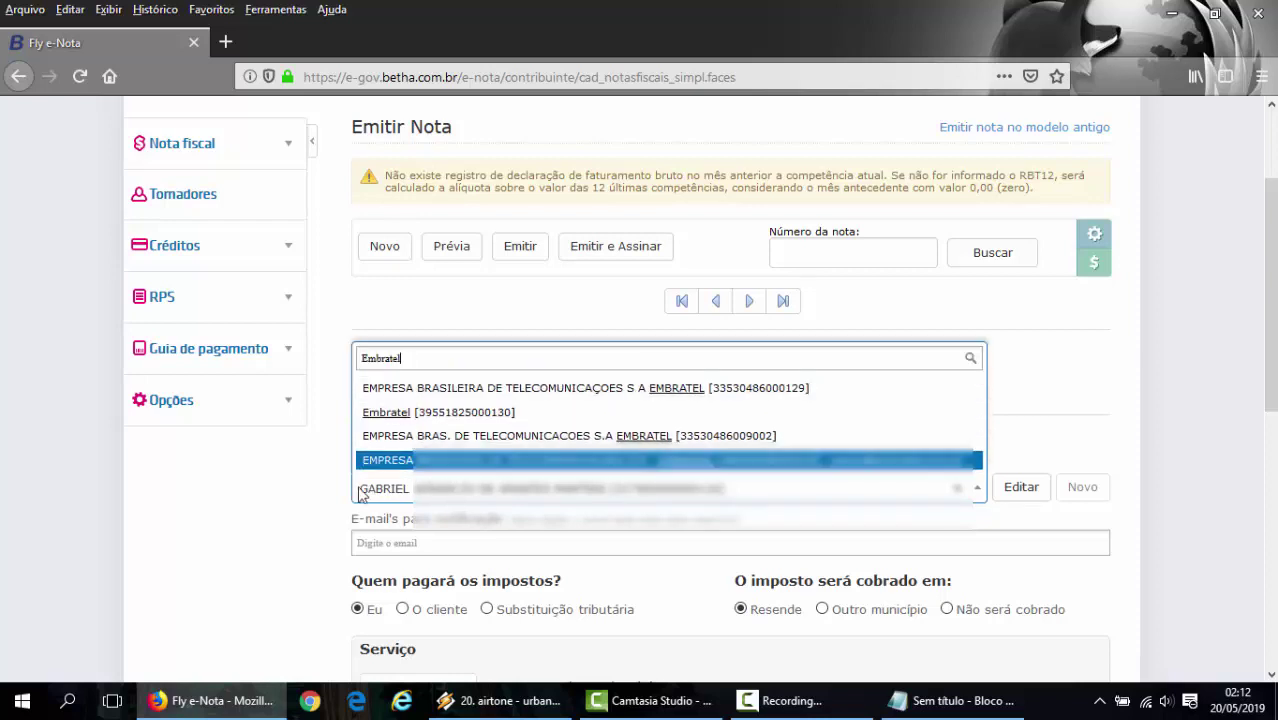
click(293, 538)
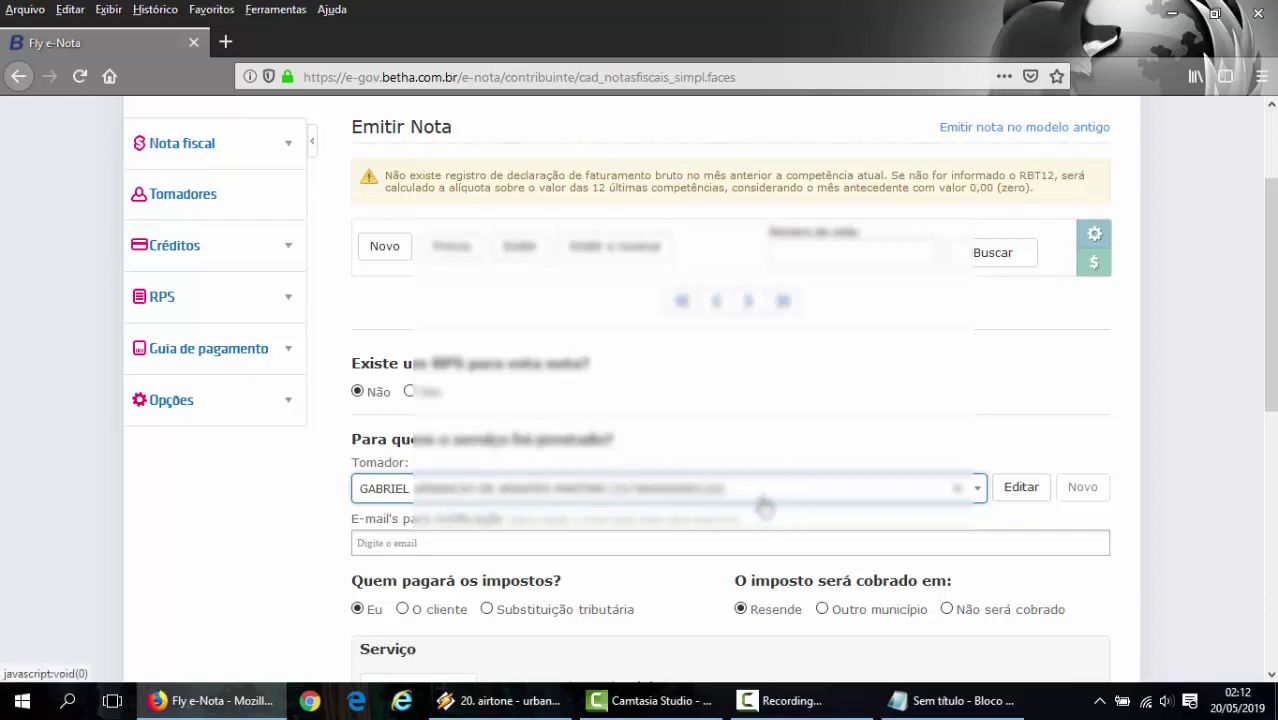
scroll(764, 507, down, 2)
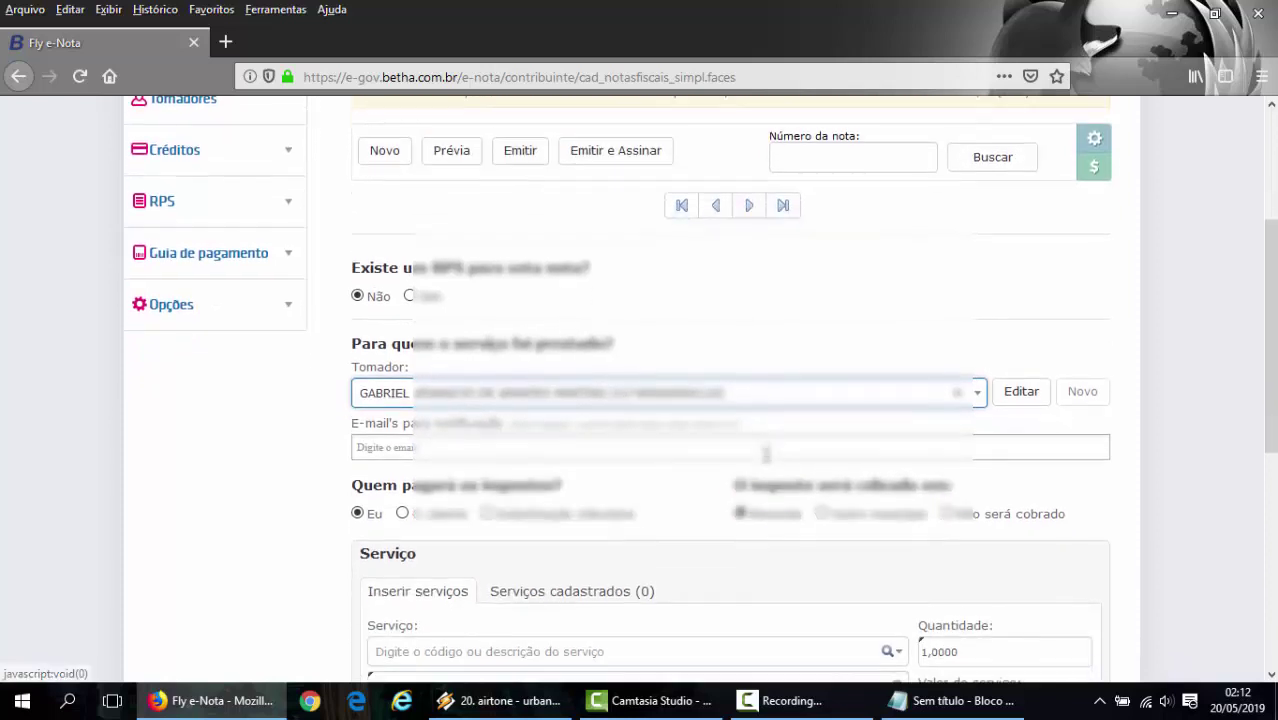
click(487, 450)
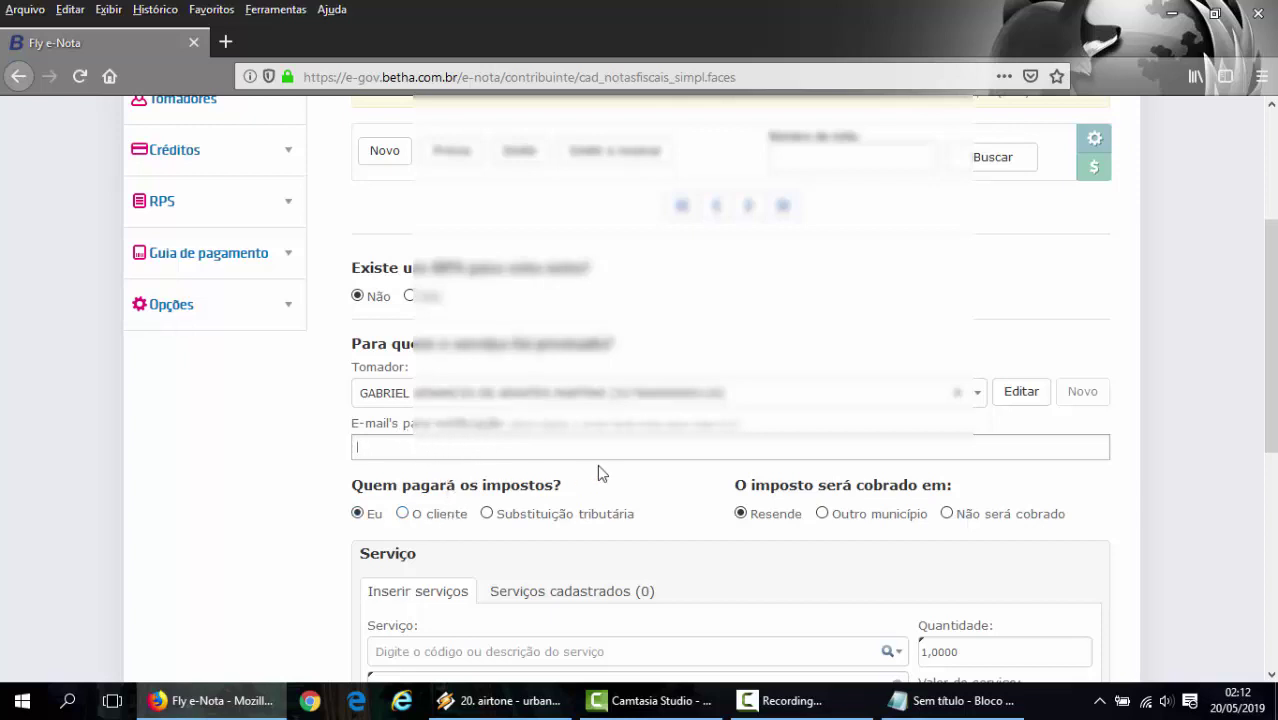
scroll(597, 464, down, 2)
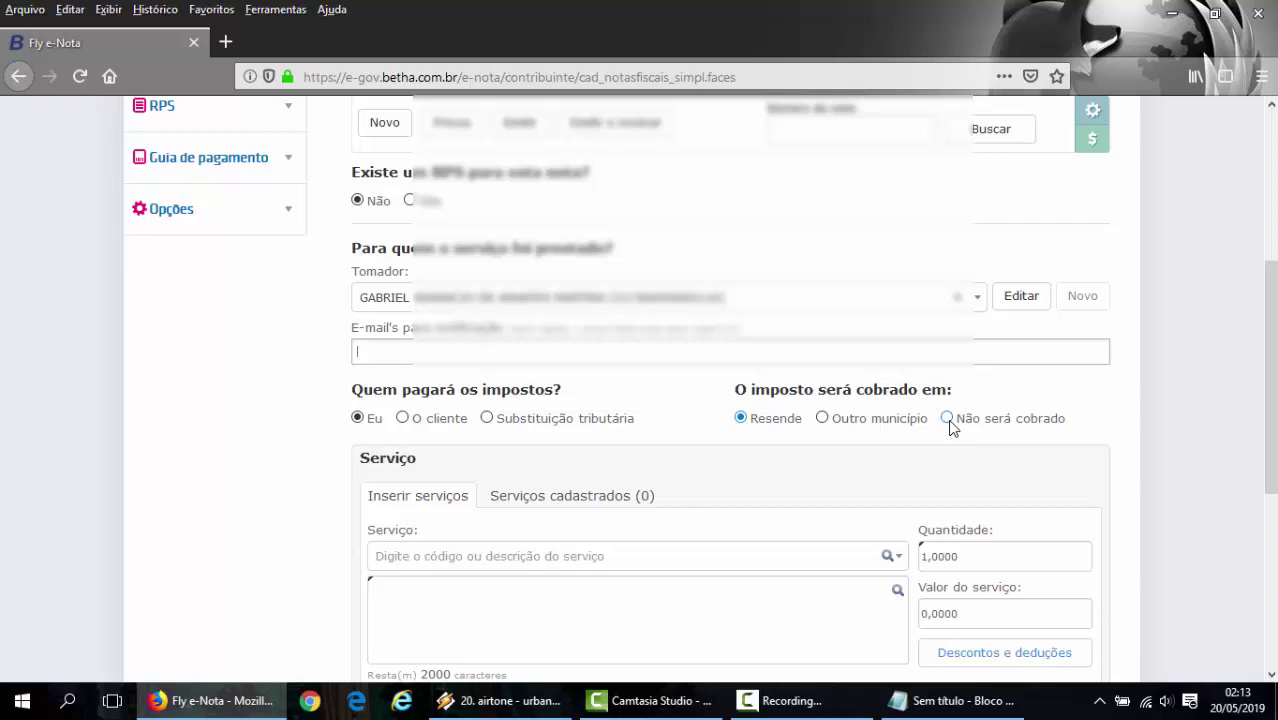
- Mark the tax as 'Não será cobrado' and settle on 'Imune' as the reason
click(948, 420)
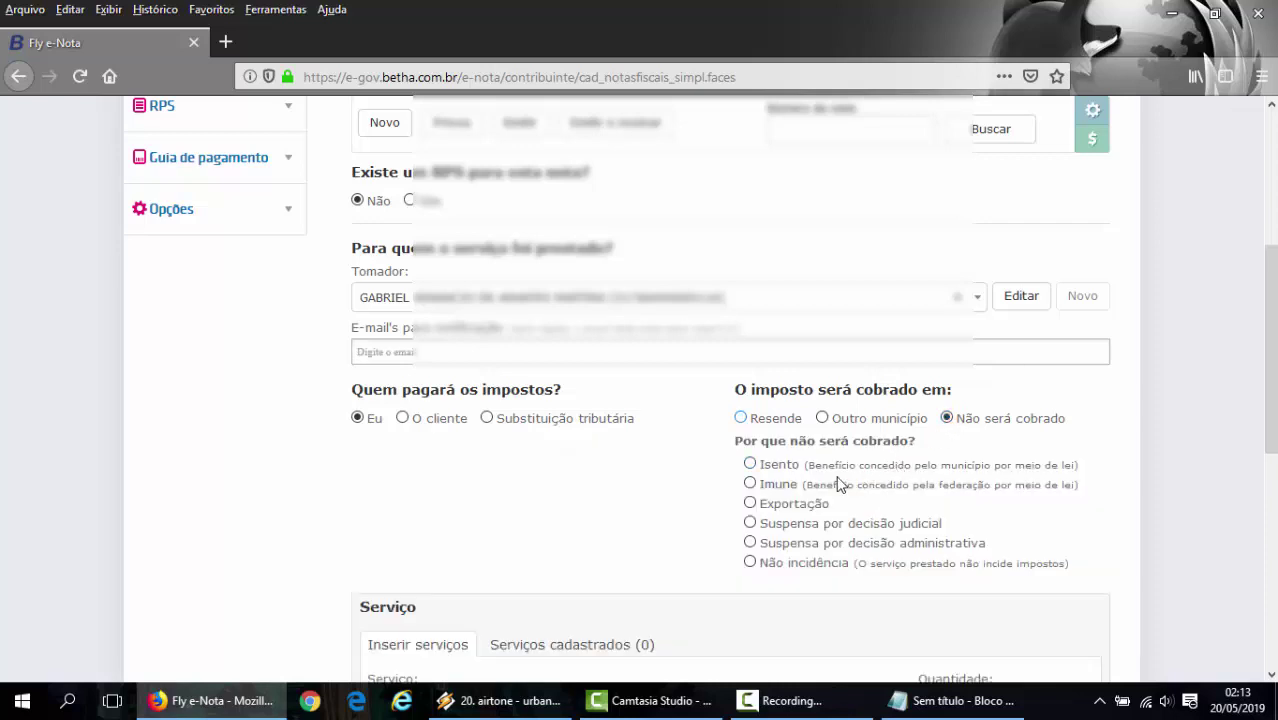
click(750, 467)
click(750, 483)
click(749, 463)
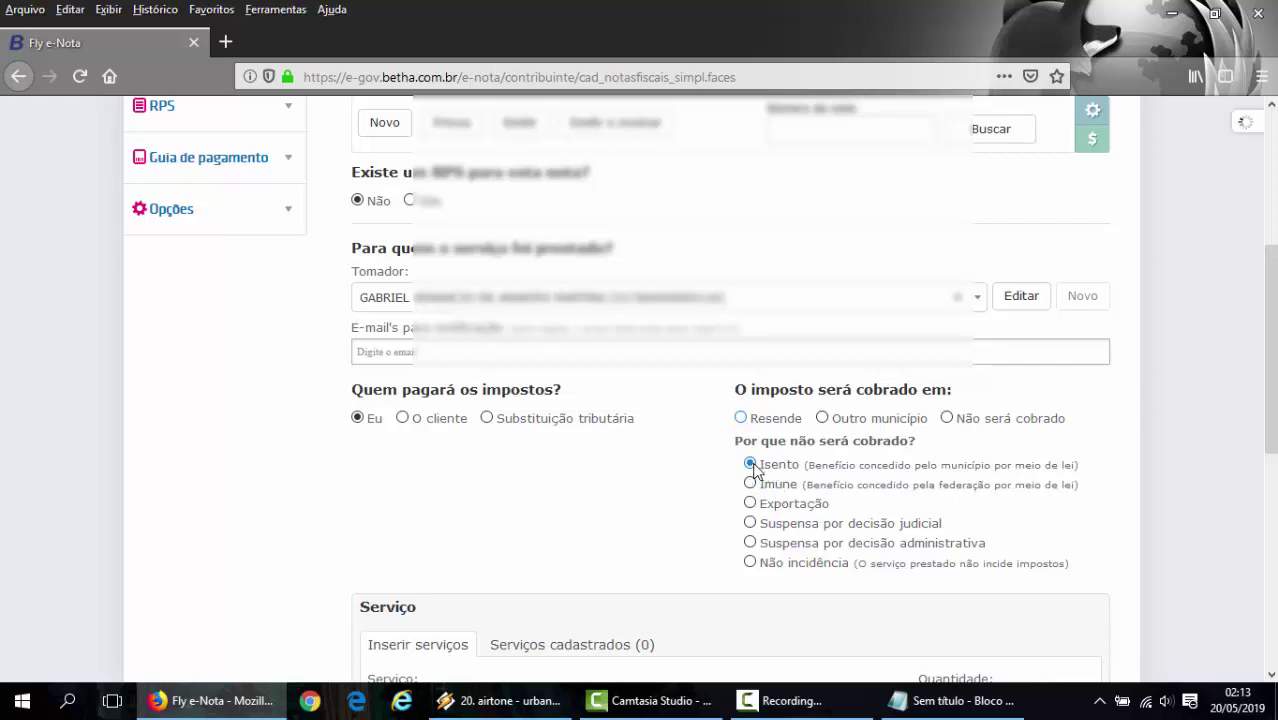
click(750, 484)
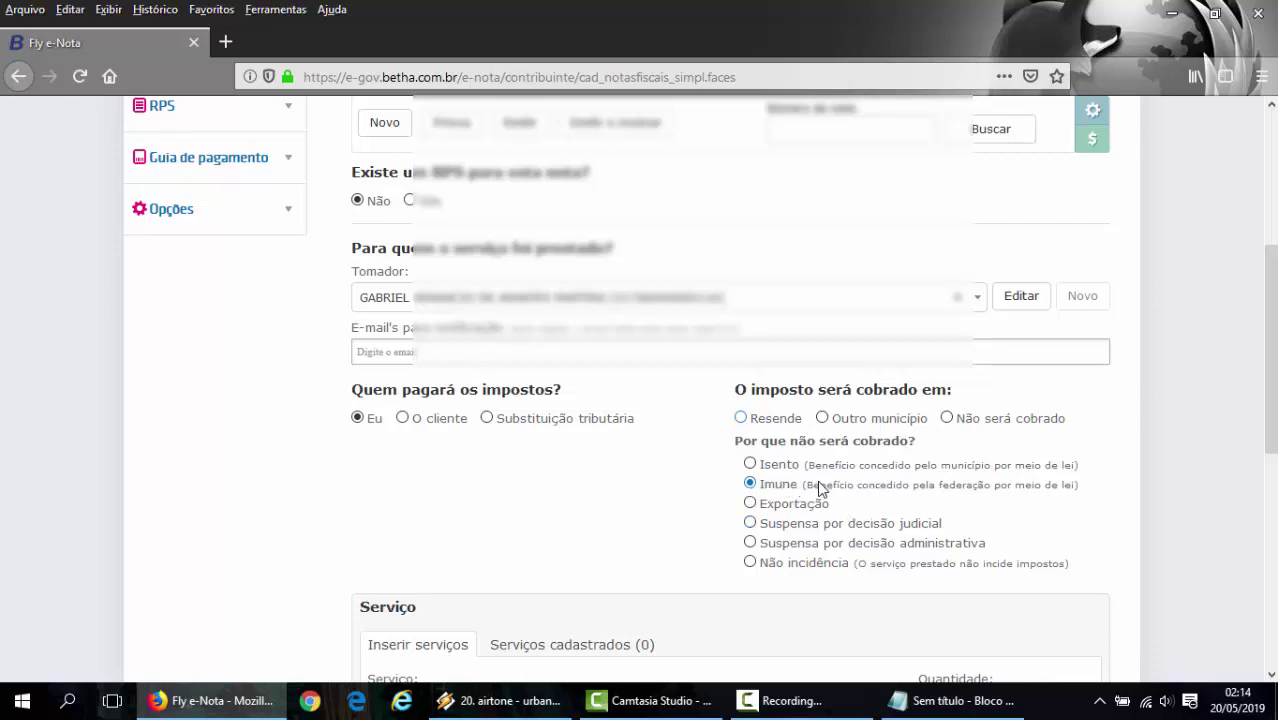
click(755, 462)
click(751, 484)
scroll(477, 463, down, 5)
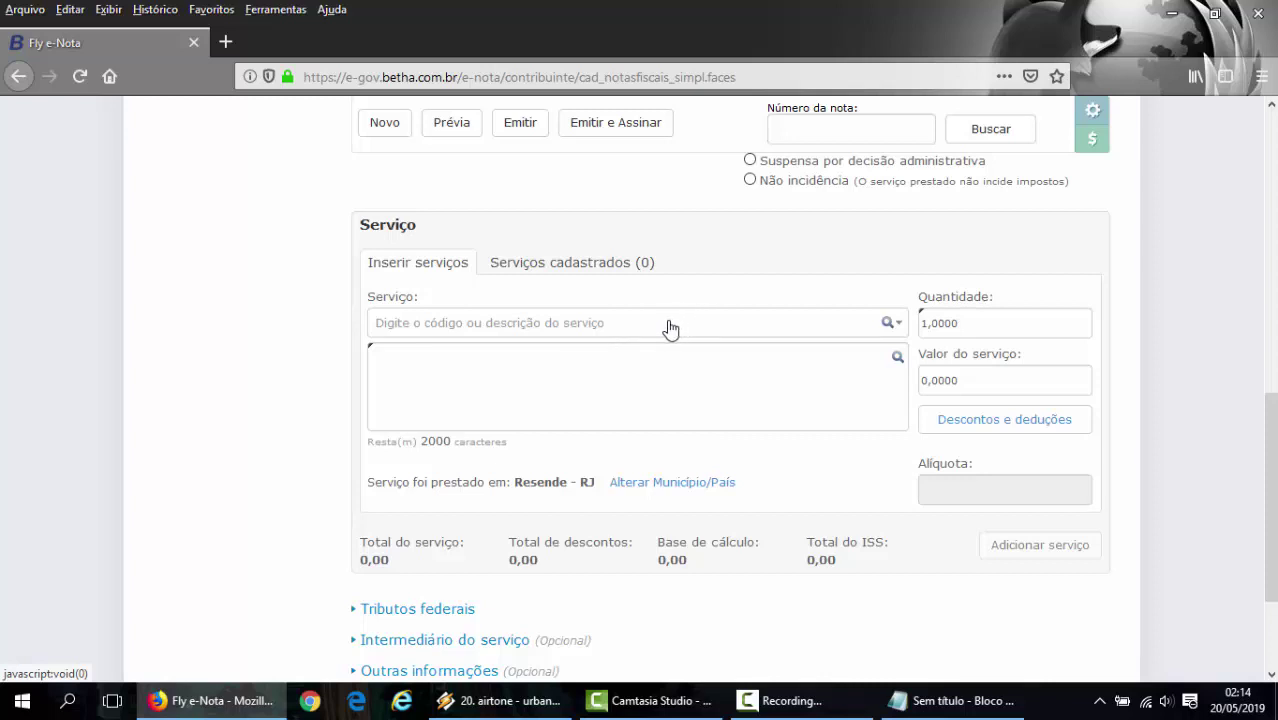
click(670, 329)
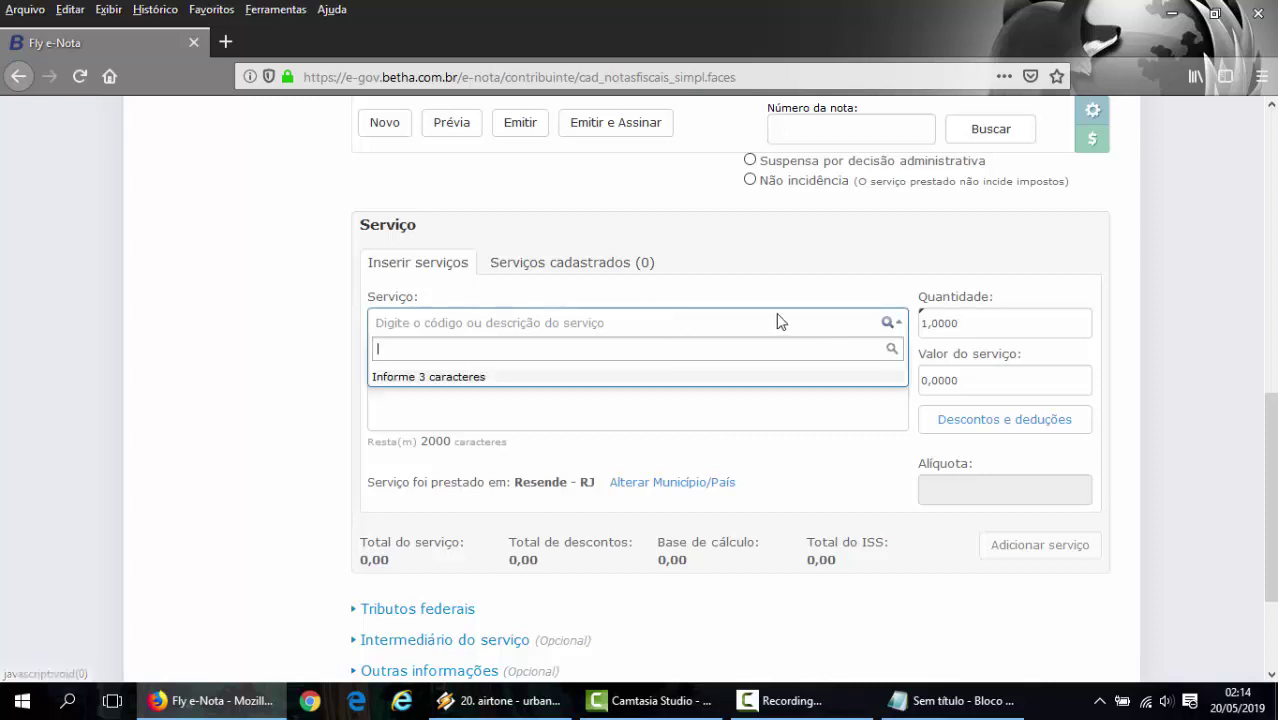
click(889, 328)
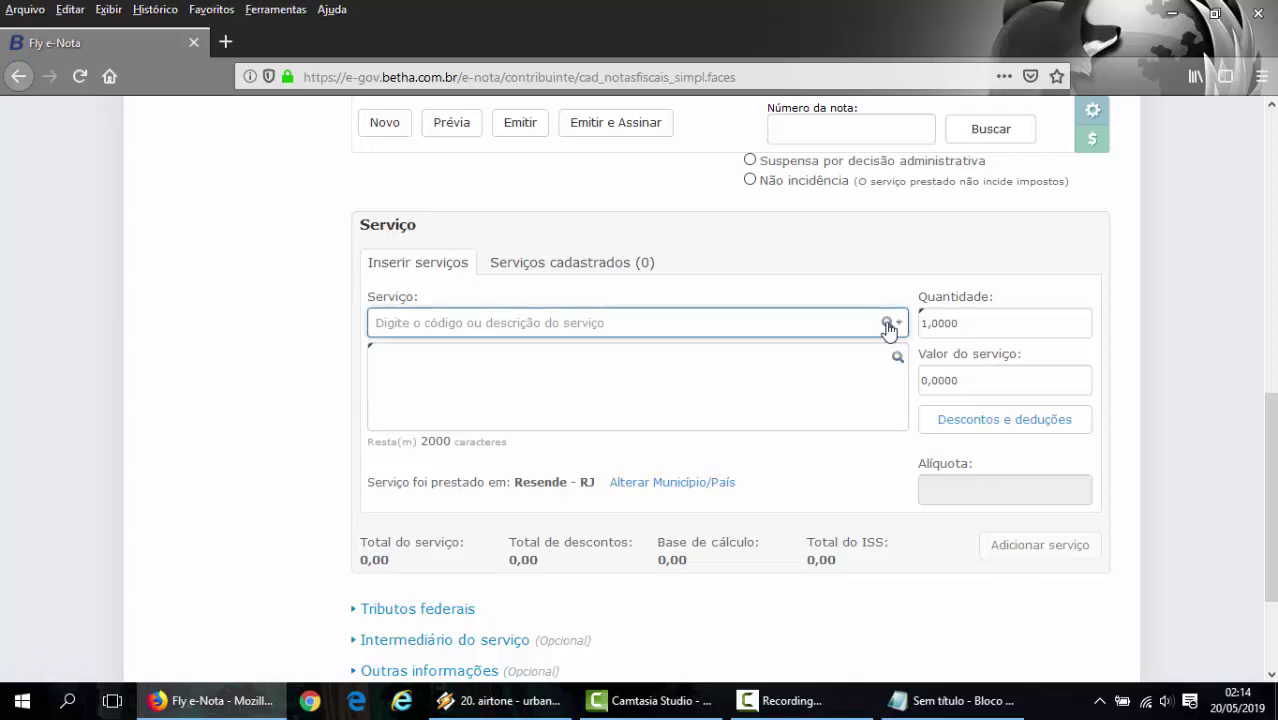
click(888, 325)
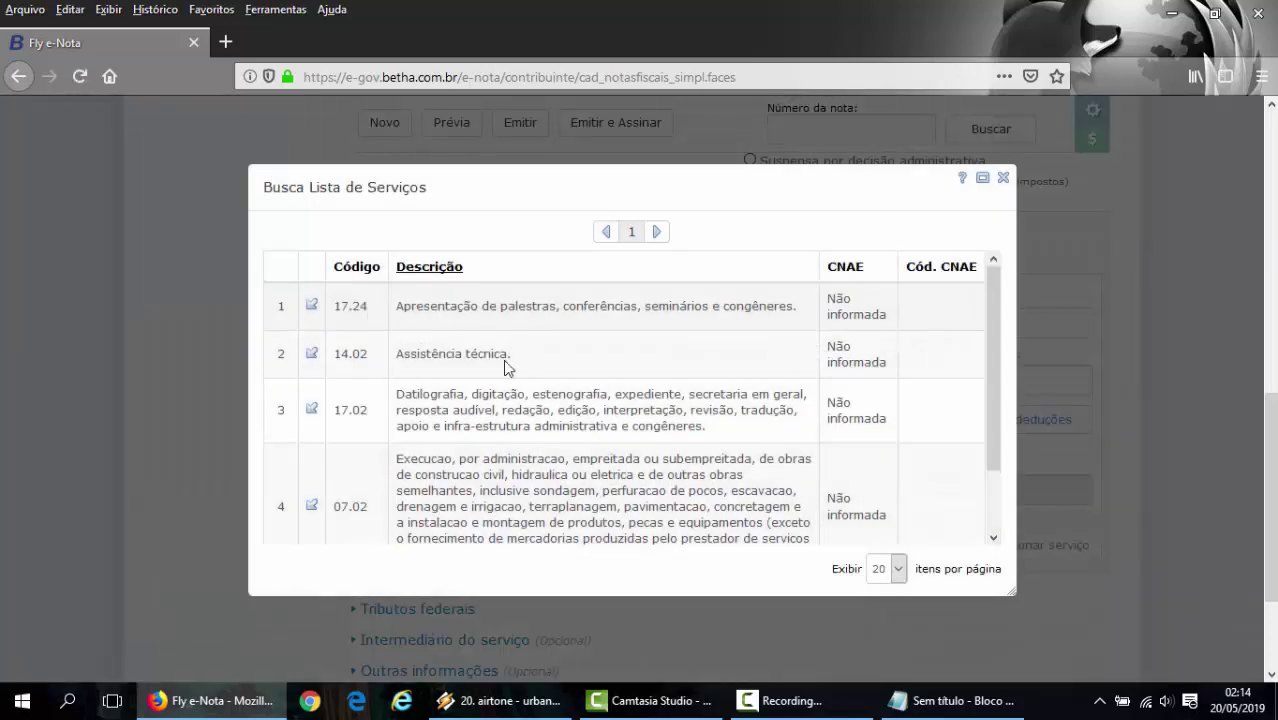
scroll(505, 370, down, 3)
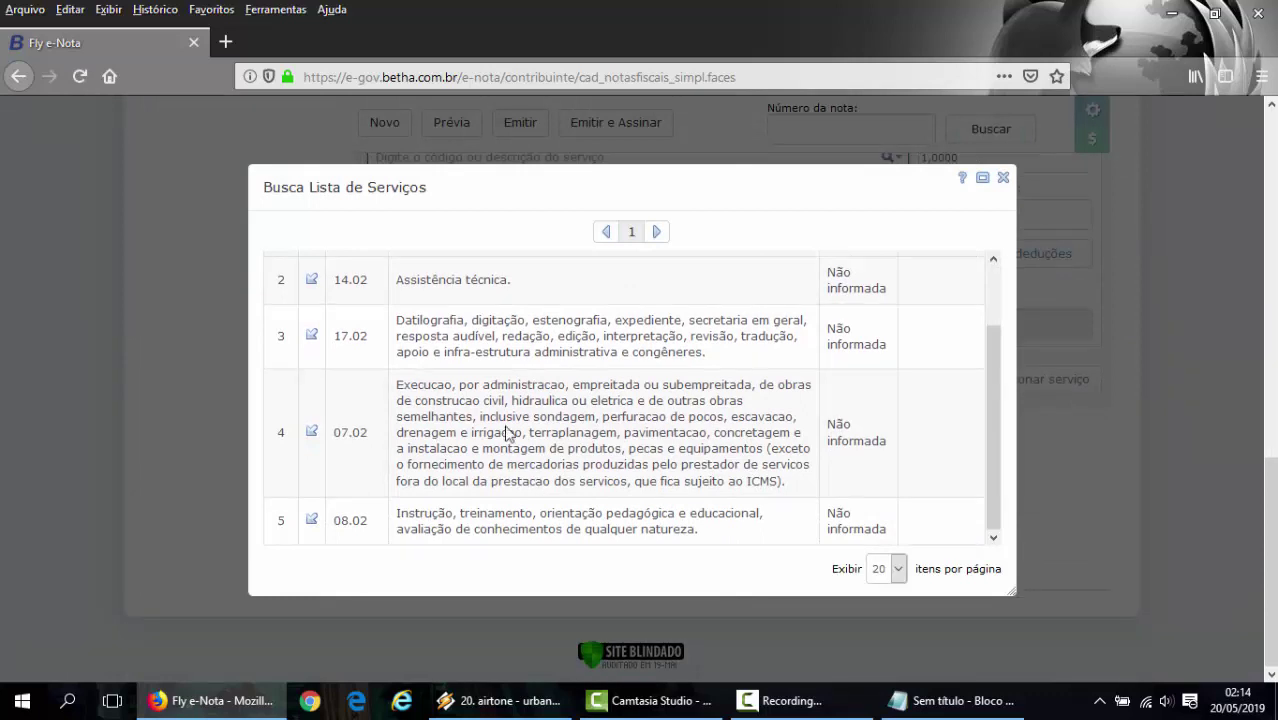
scroll(507, 432, up, 2)
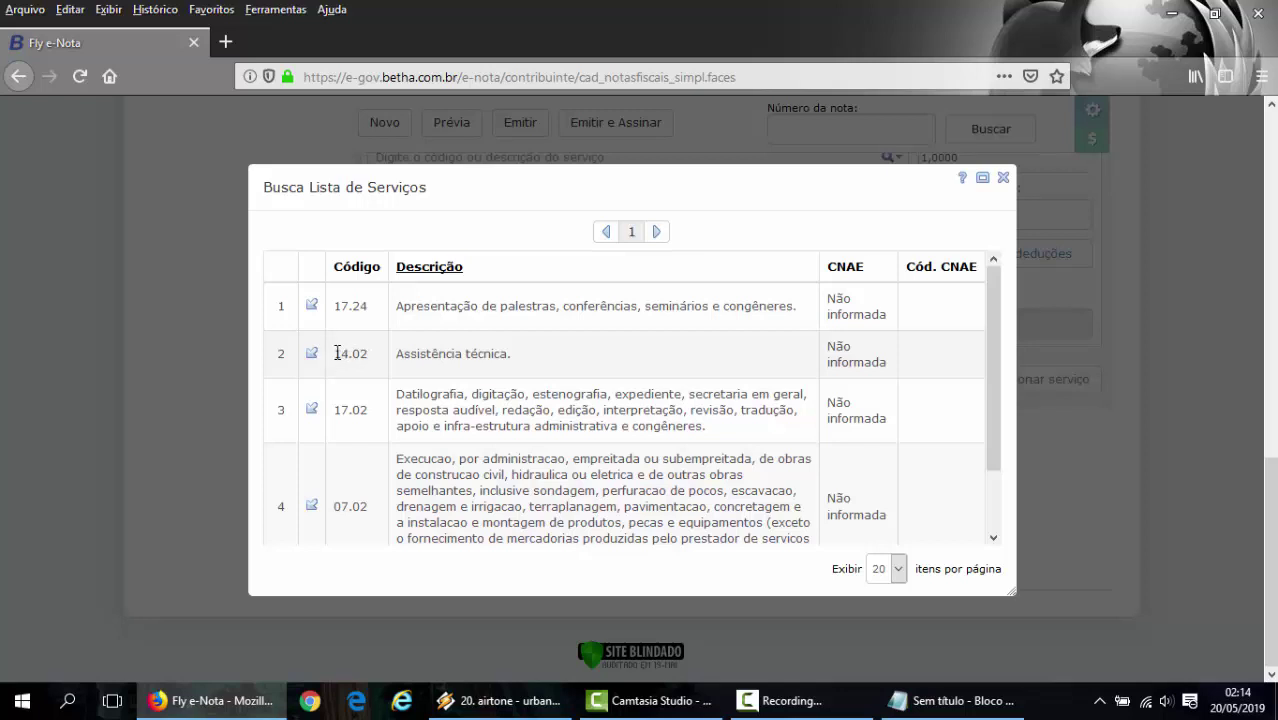
drag(341, 353, 545, 374)
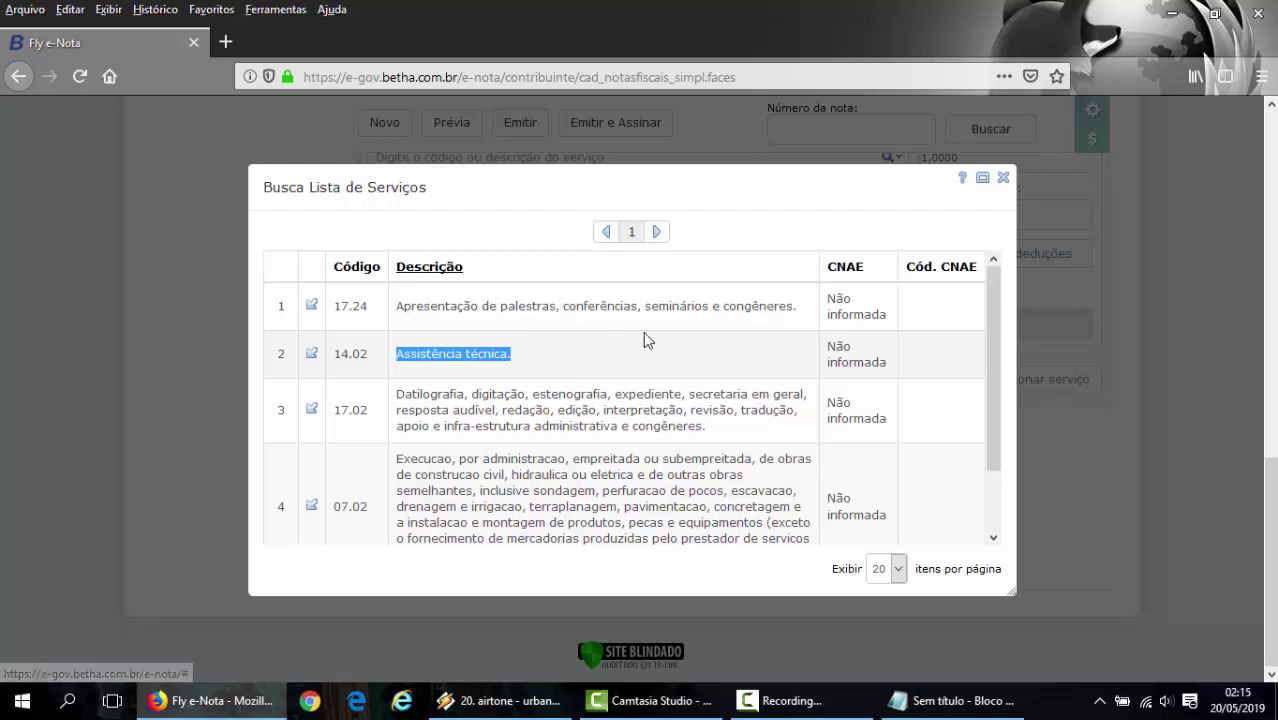
click(1003, 178)
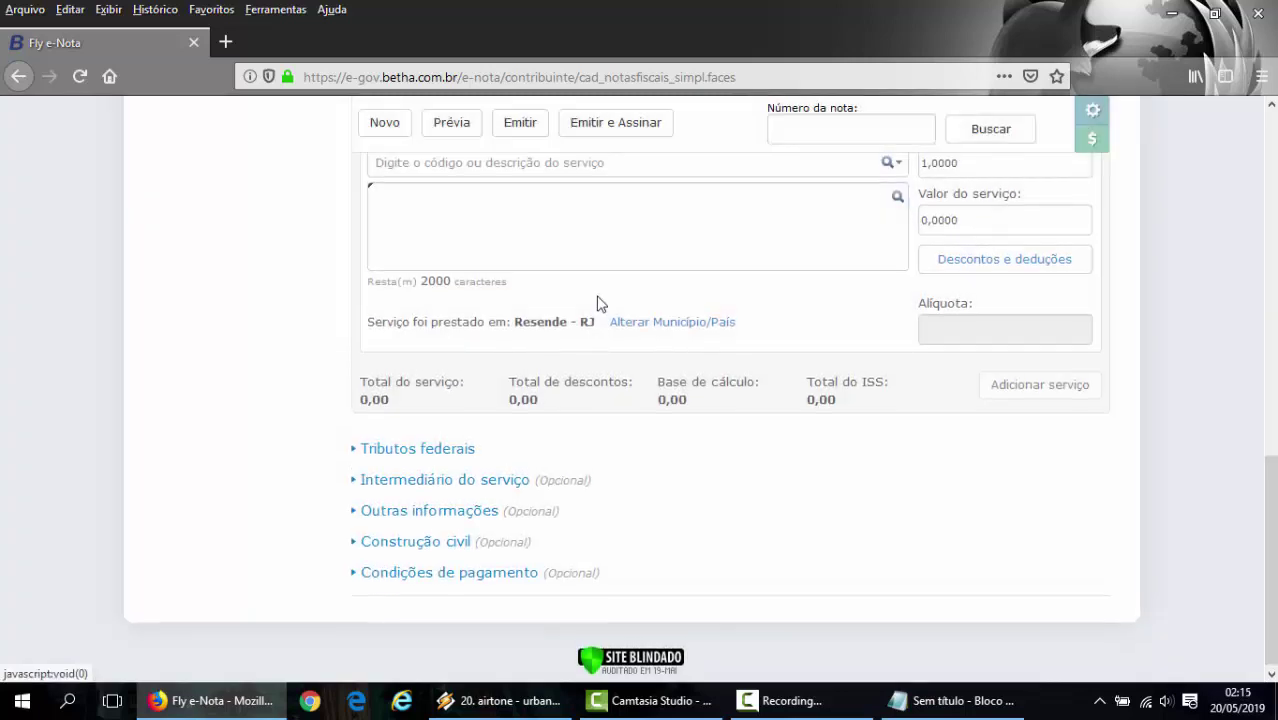
scroll(599, 302, up, 2)
- Search '14.02' in the Serviço field and select 1402 - Assistência técnica
click(551, 345)
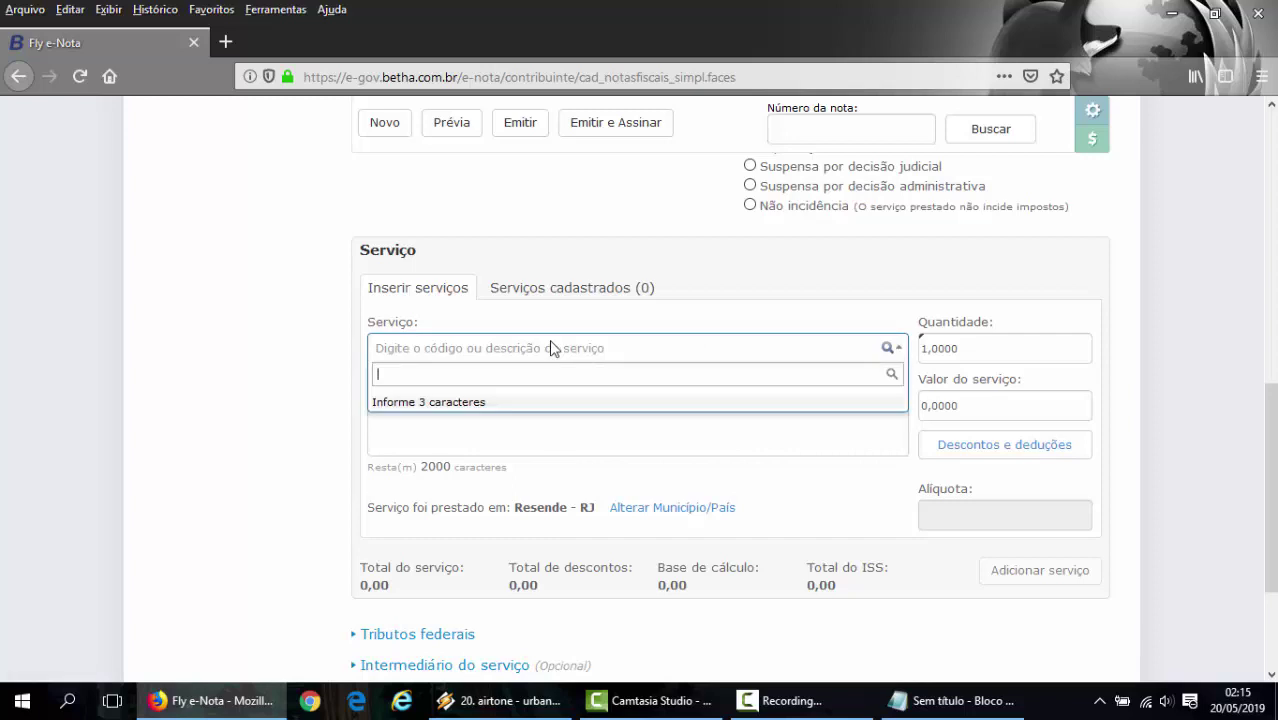
text(14.02)
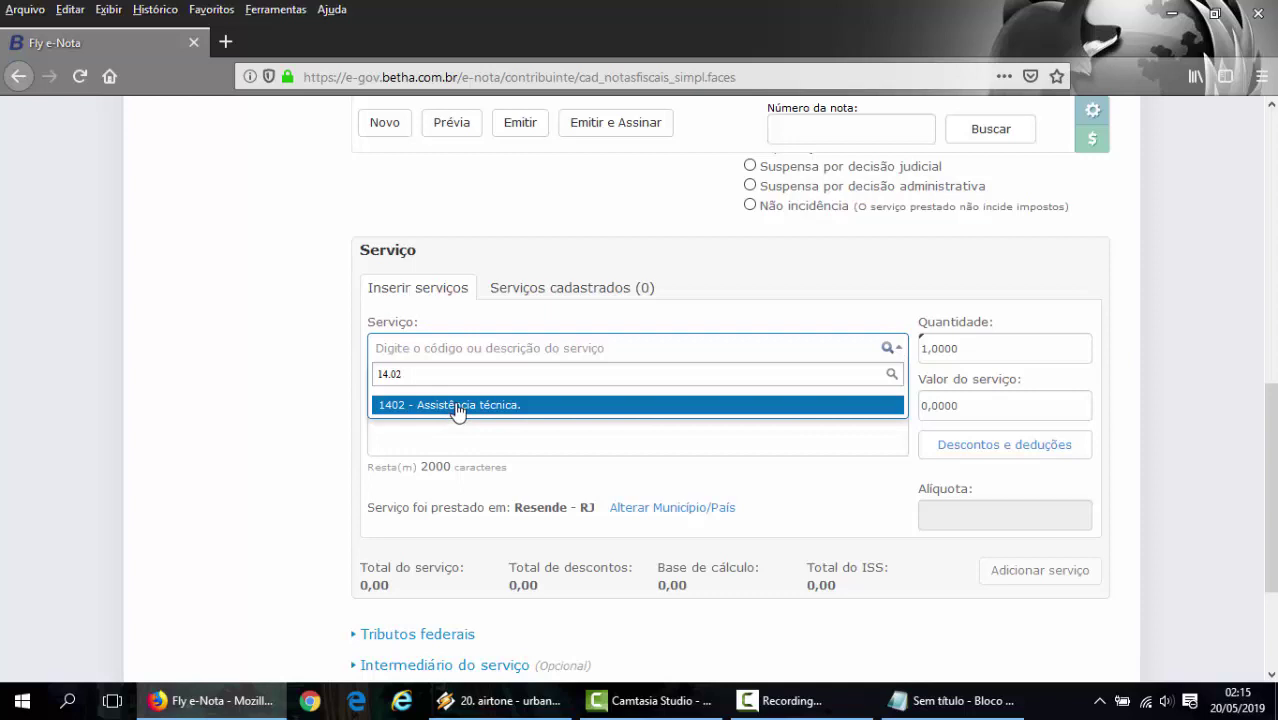
click(457, 405)
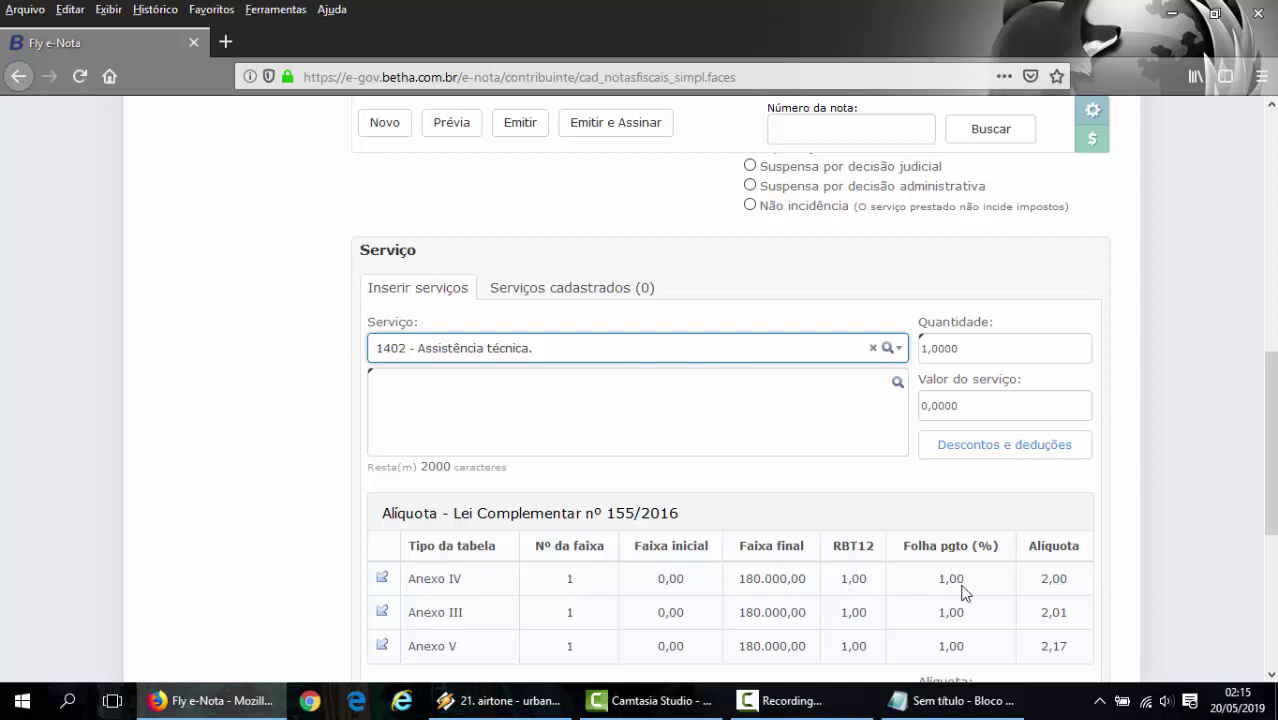
scroll(985, 590, down, 2)
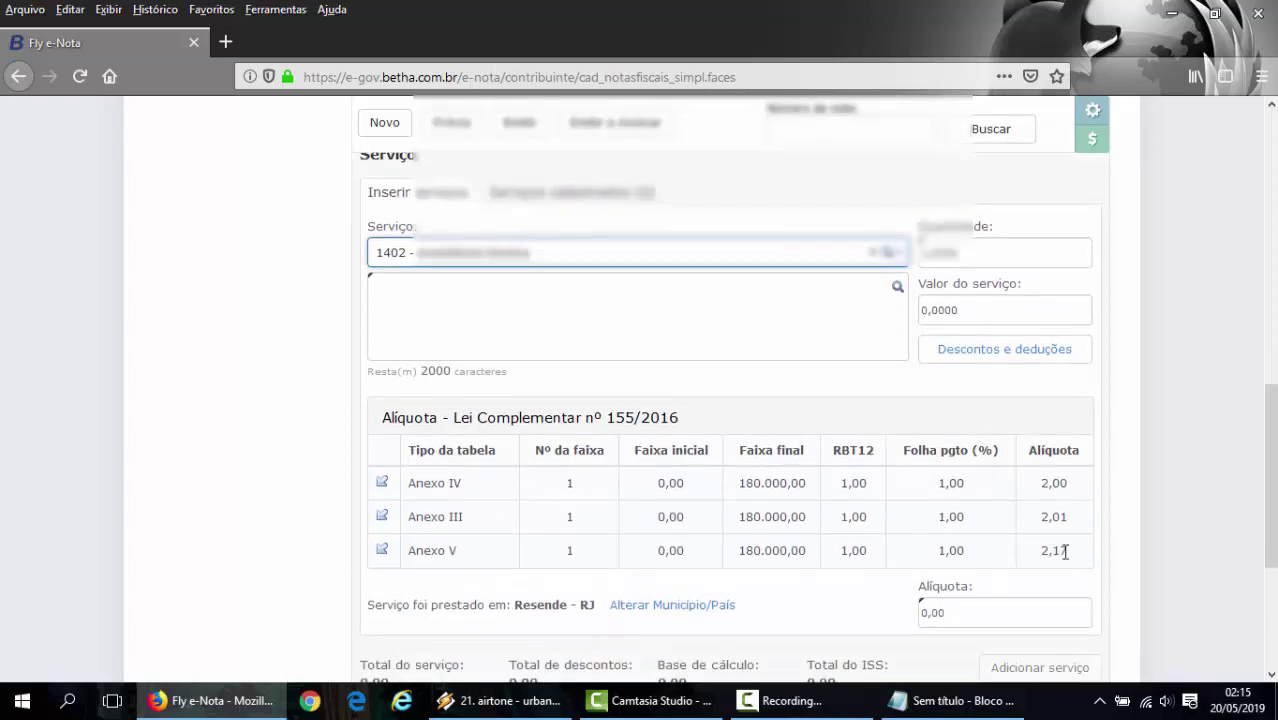
scroll(1068, 548, up, 5)
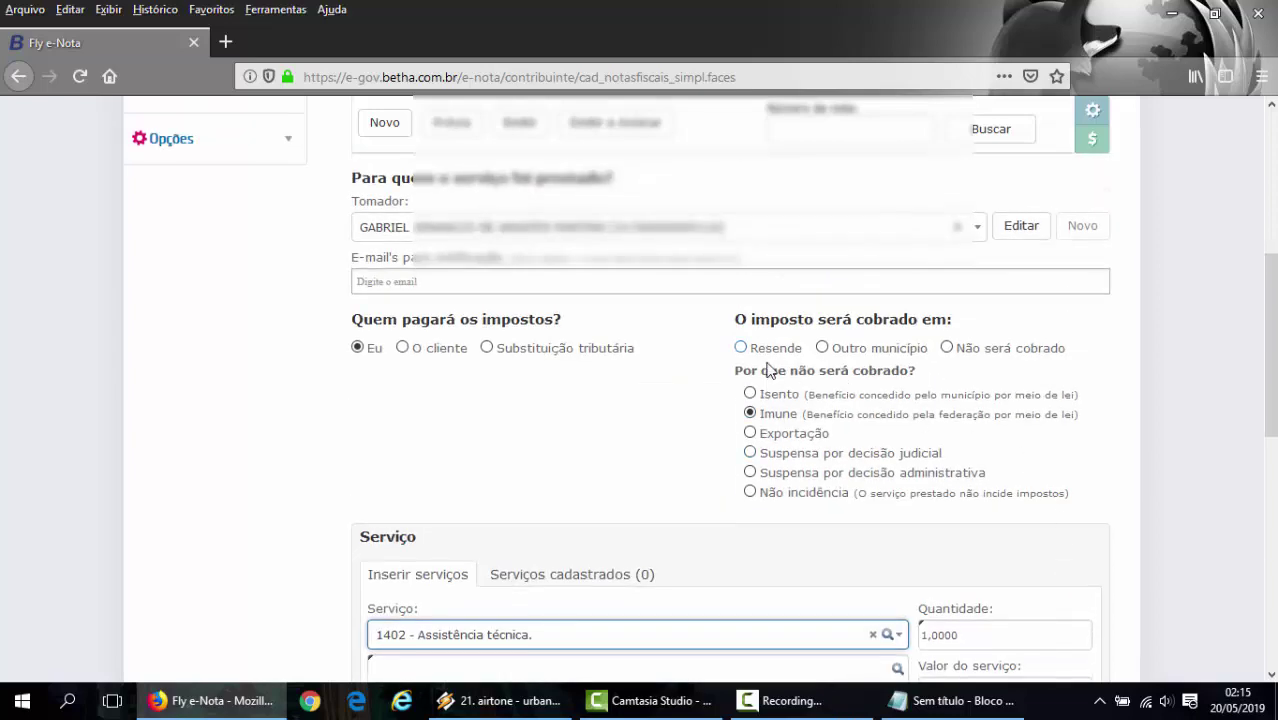
scroll(806, 422, down, 2)
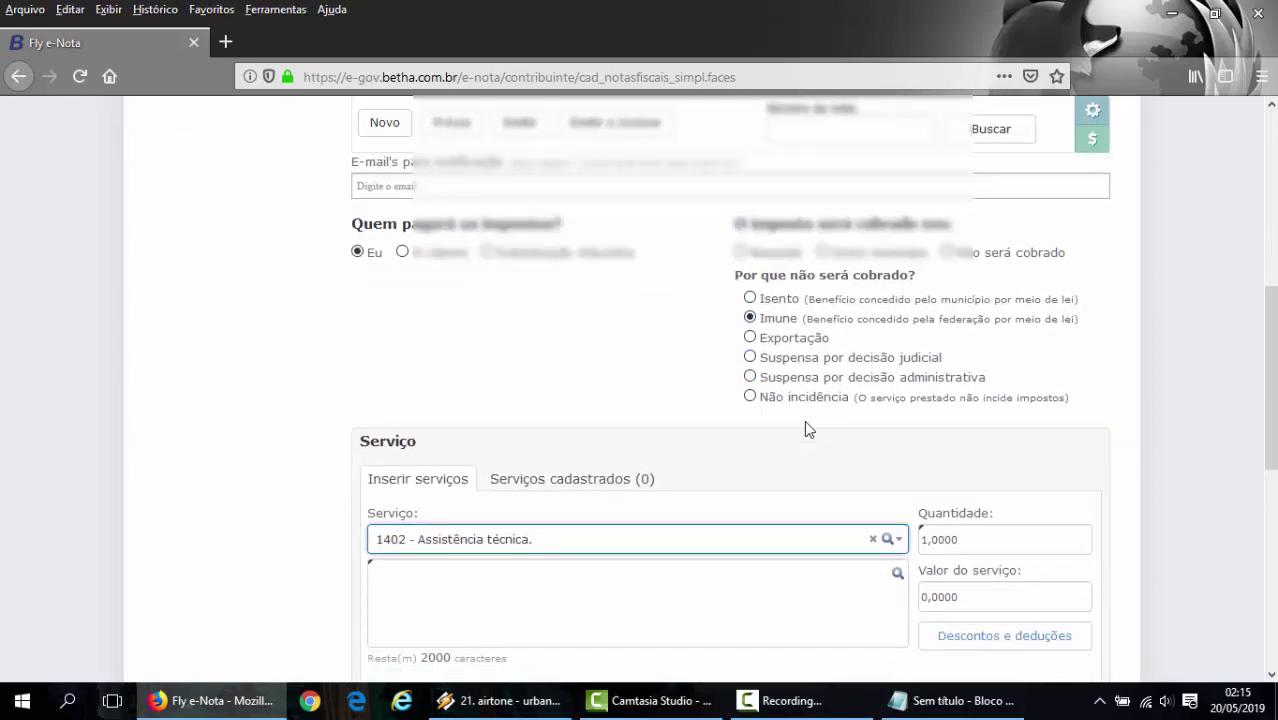
scroll(808, 428, down, 4)
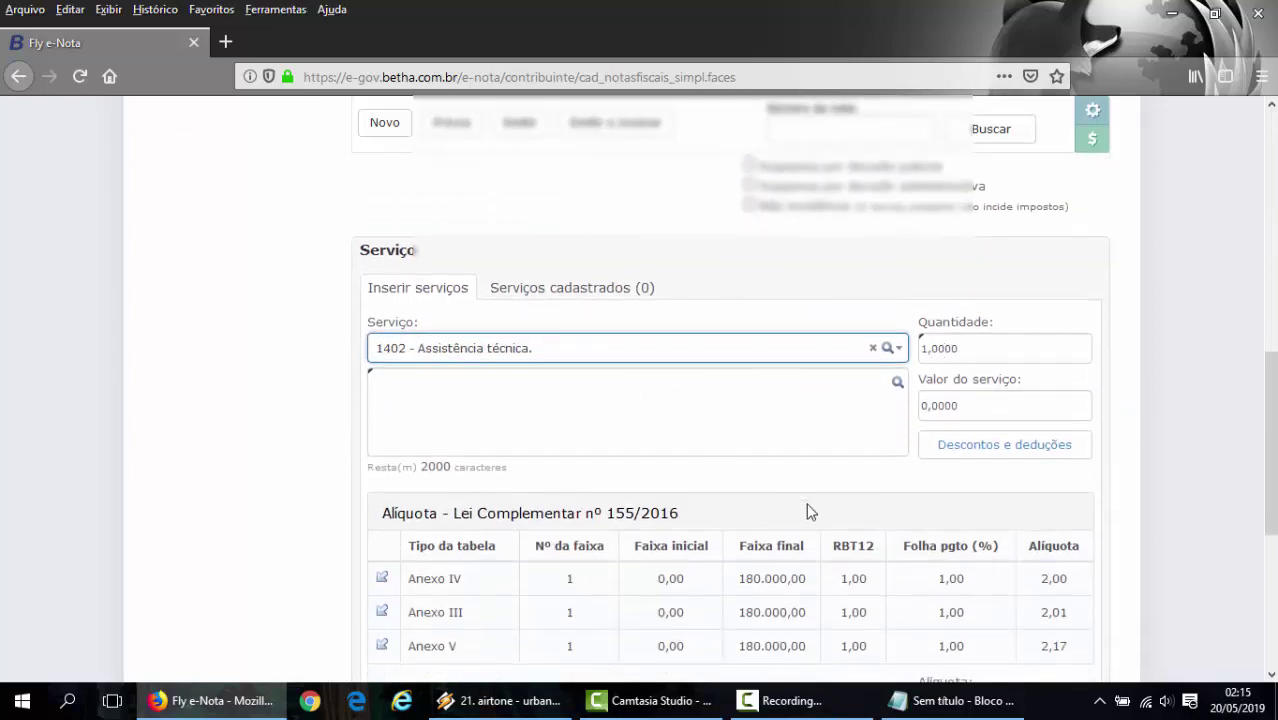
- Enter 0,0100 in Valor do serviço, leaving Quantidade at 1,0000
click(982, 348)
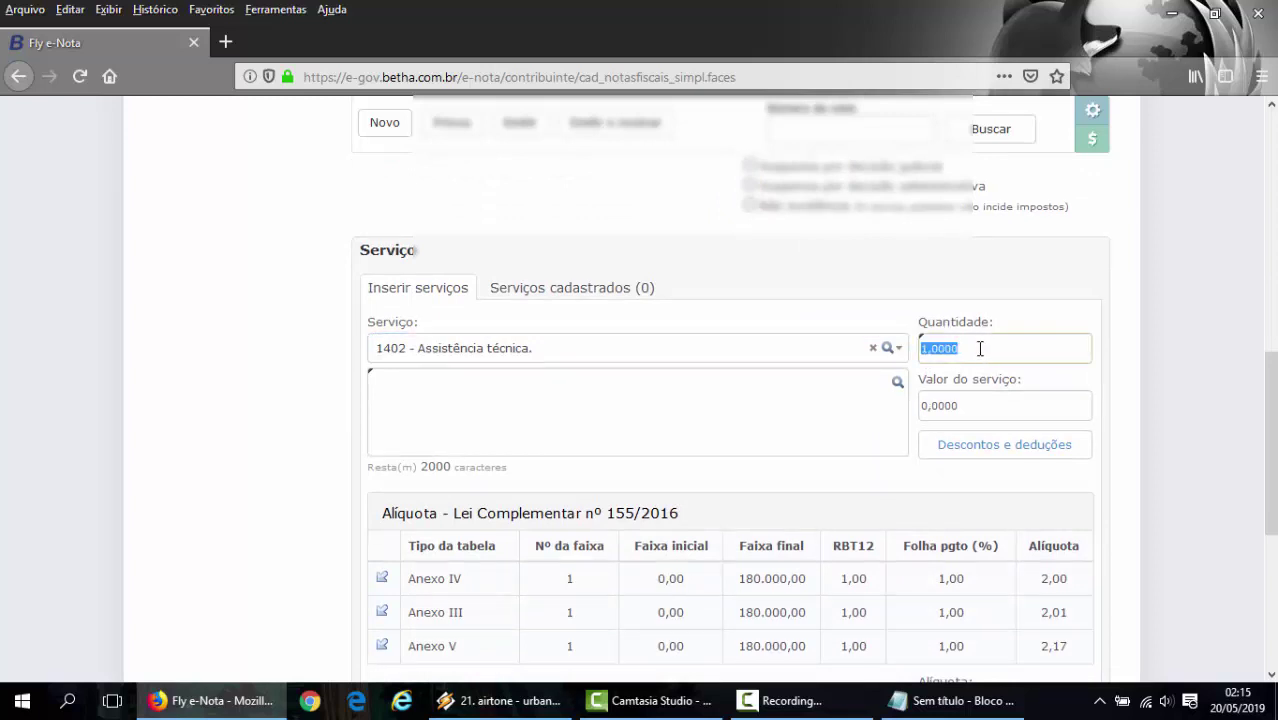
click(977, 349)
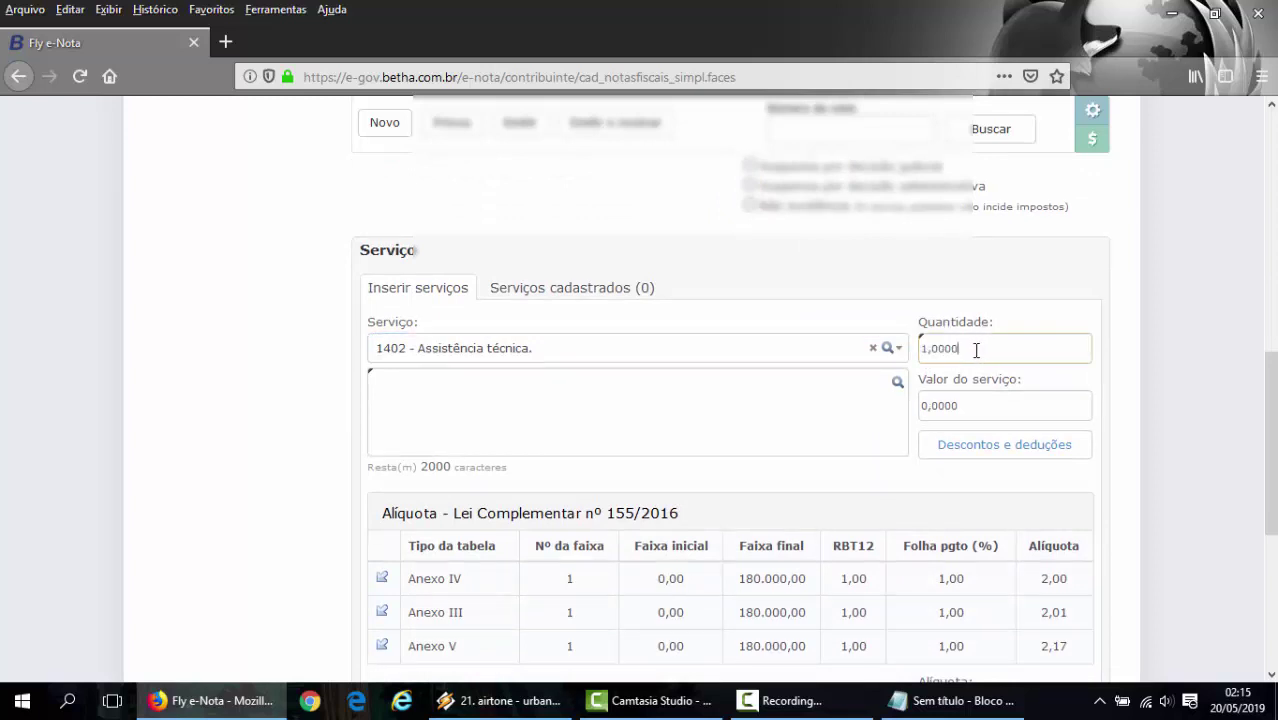
click(966, 403)
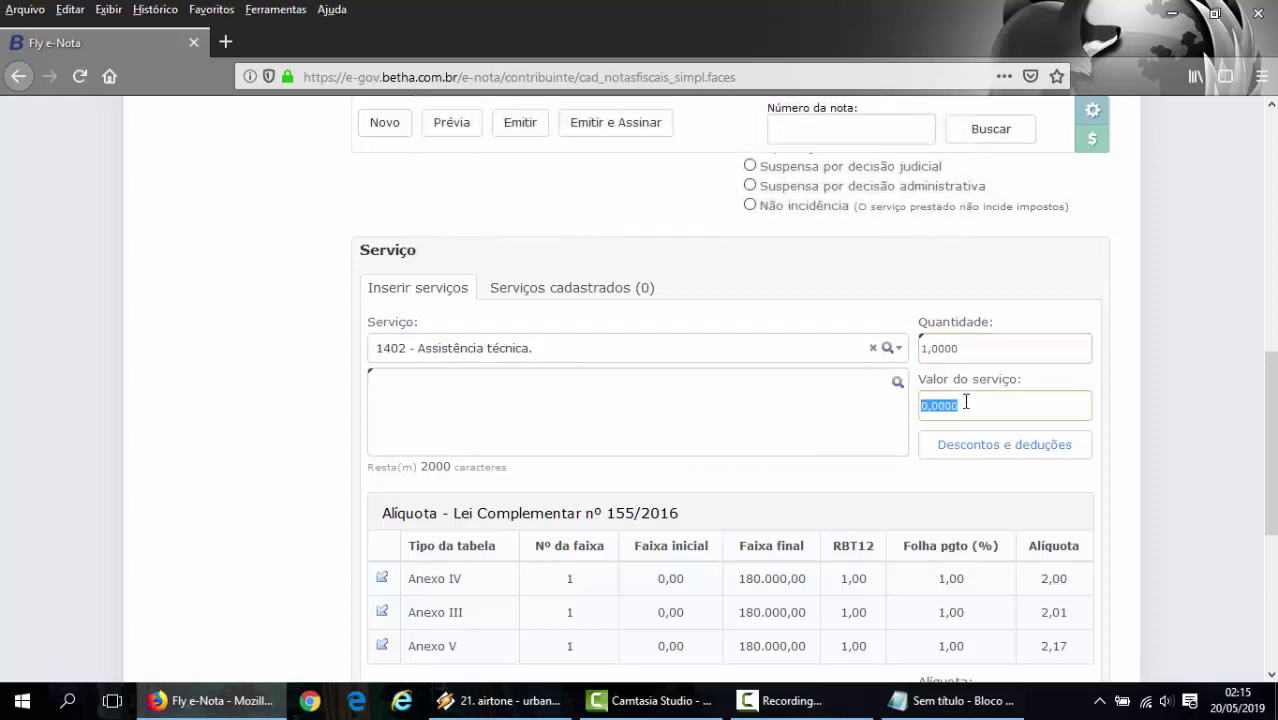
text(0)
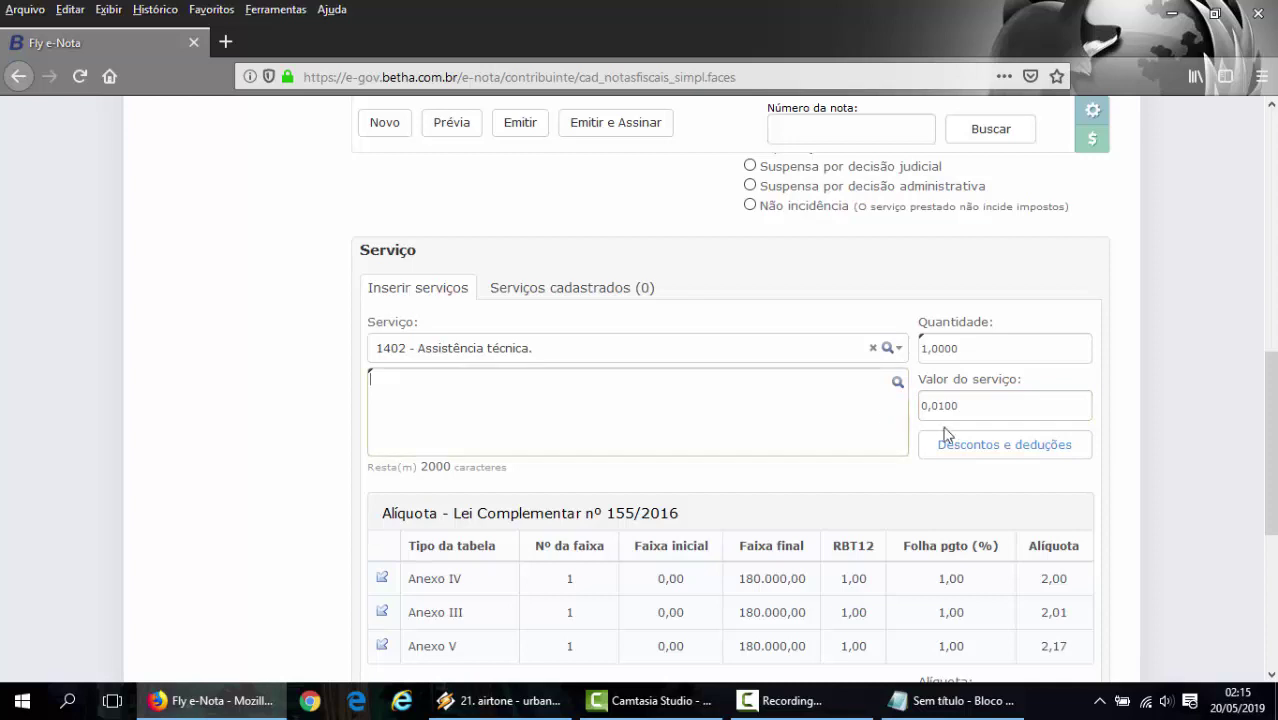
click(943, 405)
click(953, 405)
drag(962, 404, 925, 403)
click(985, 409)
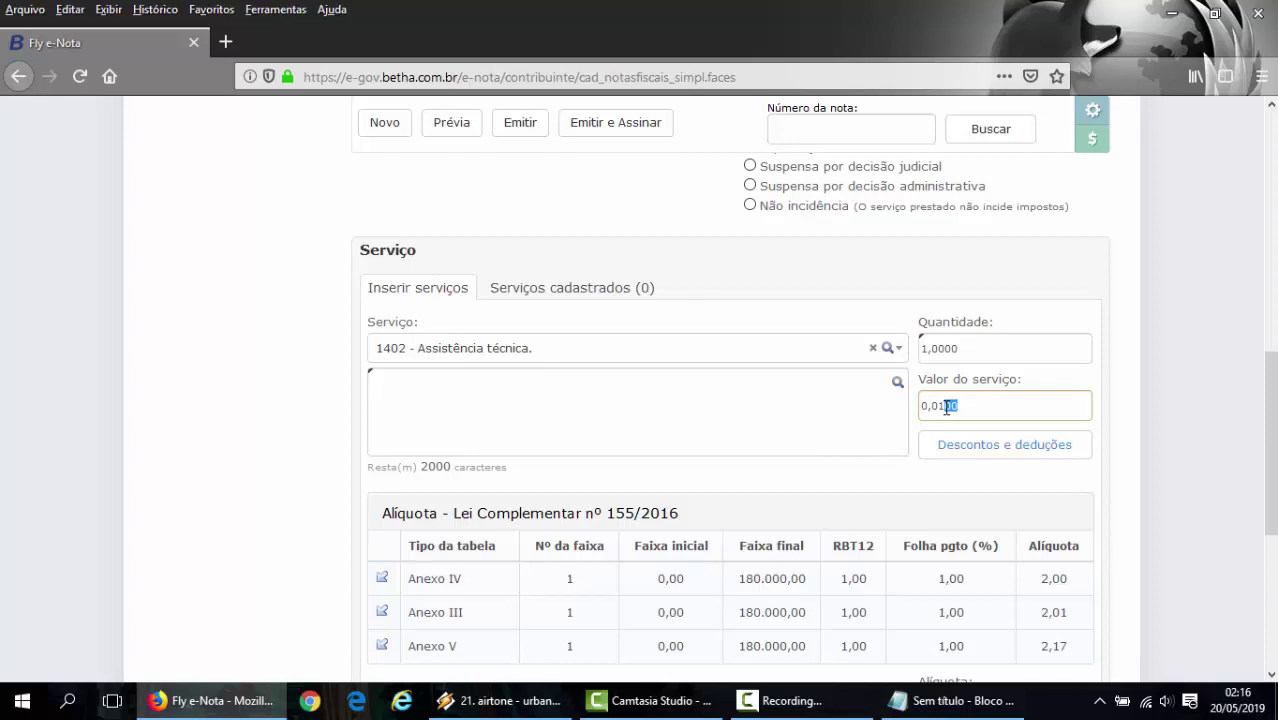
click(966, 410)
drag(959, 410, 949, 413)
click(977, 403)
click(604, 395)
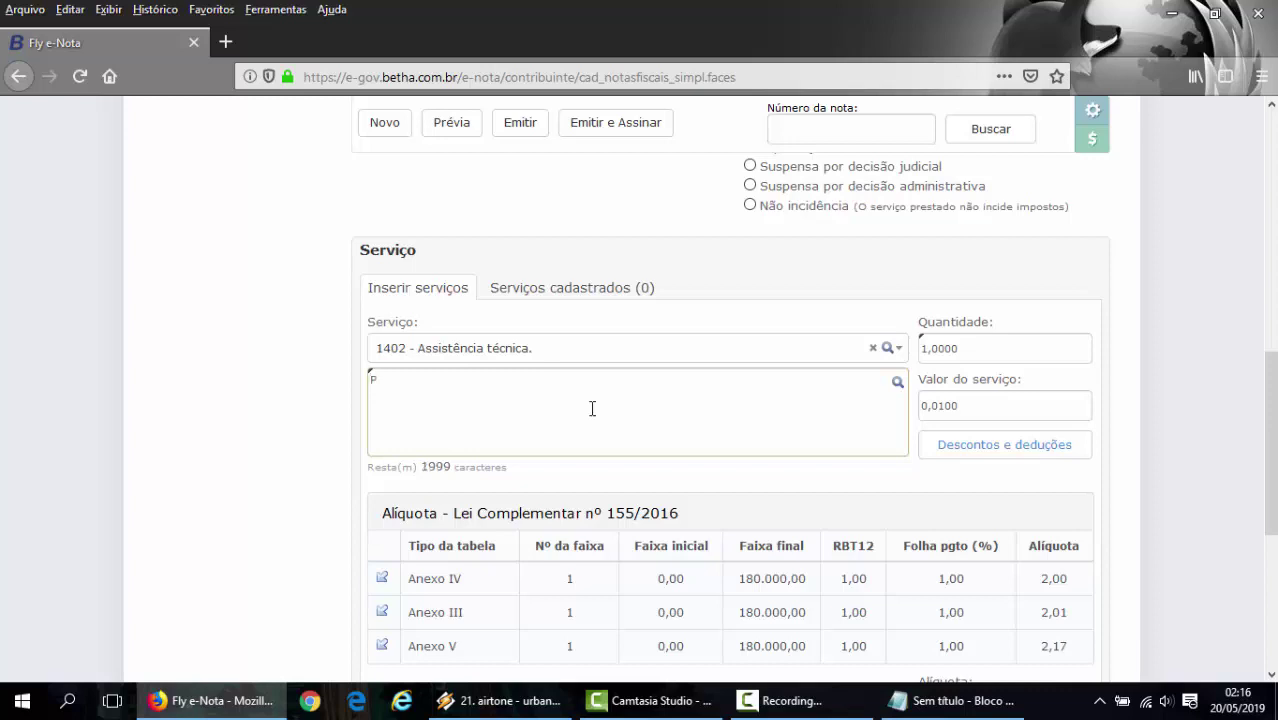
text(Assistencia técn)
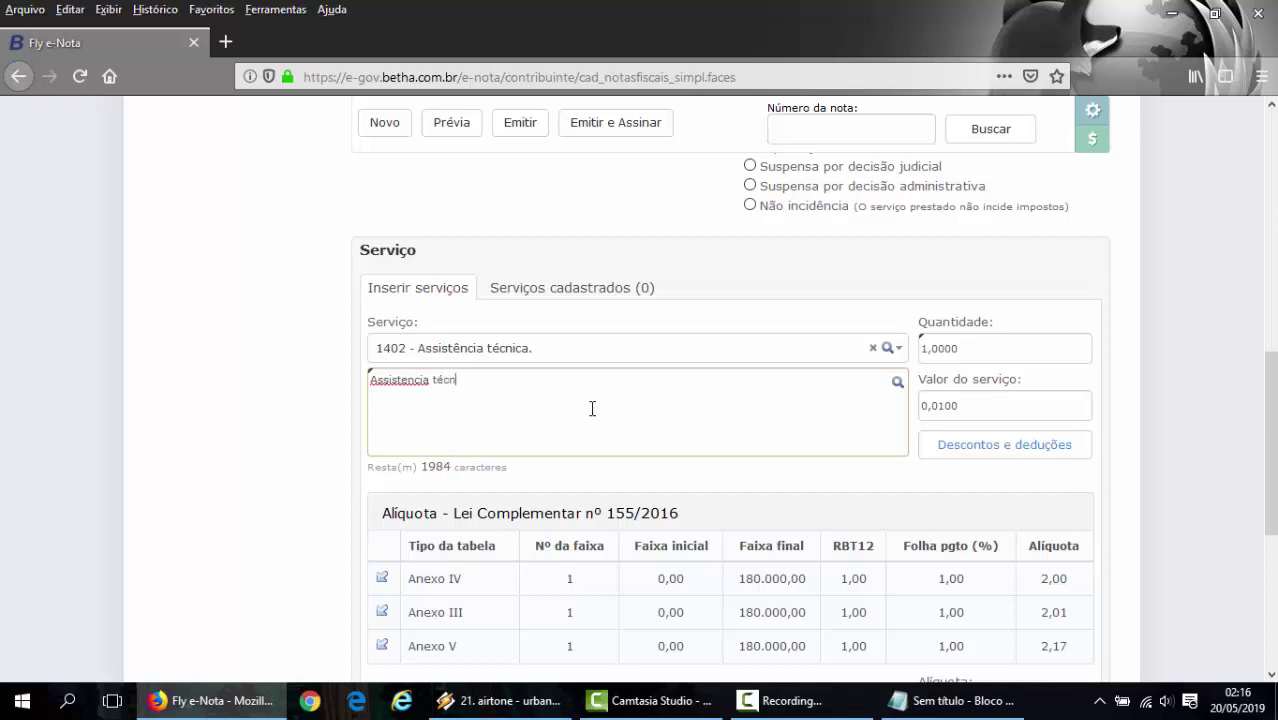
text(ica com troca de duas camer)
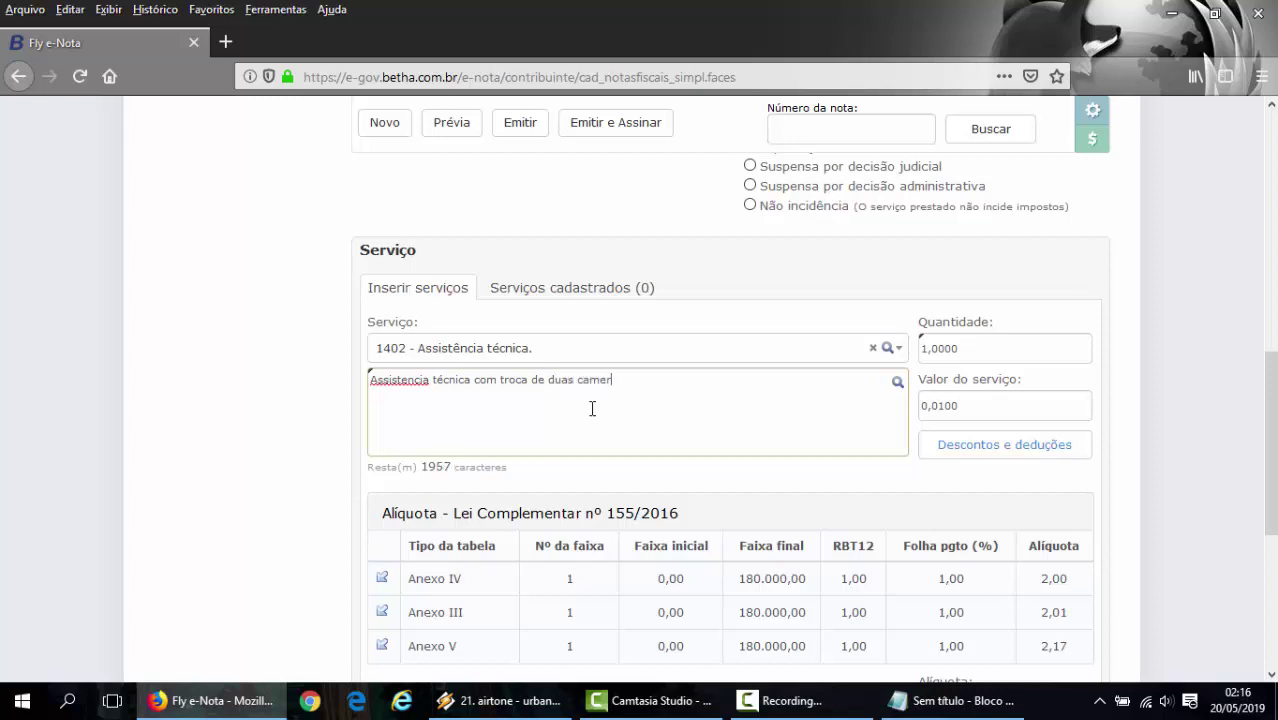
text(as de segurança e manu)
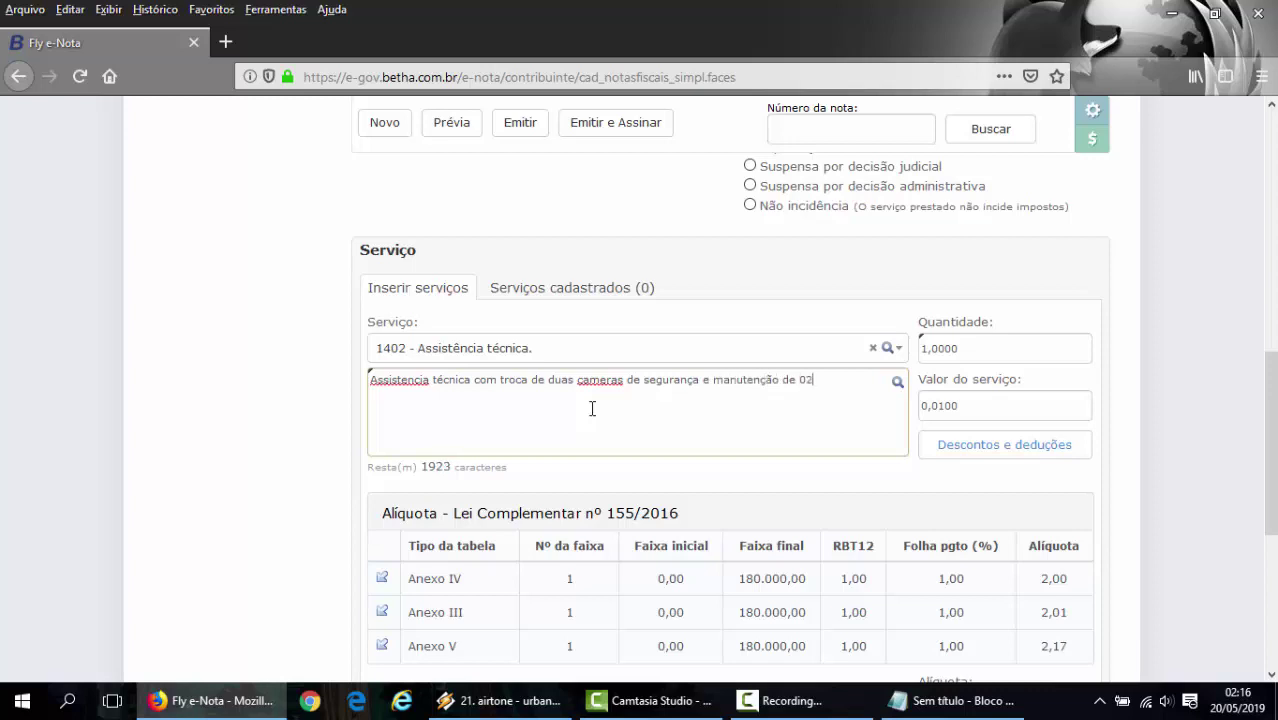
text(tenção de duas câmeras)
key(BackSpace)
key(BackSpace)
key(BackSpace)
key(BackSpace)
key(BackSpace)
key(BackSpace)
key(BackSpace)
key(BackSpace)
key(BackSpace)
key(BackSpace)
key(BackSpace)
key(BackSpace)
key(BackSpace)
key(BackSpace)
key(BackSpace)
key(BackSpace)
key(BackSpace)
key(BackSpace)
key(BackSpace)
key(BackSpace)
key(BackSpace)
key(BackSpace)
key(BackSpace)
key(BackSpace)
key(BackSpace)
key(BackSpace)
key(BackSpace)
key(BackSpace)
key(BackSpace)
key(BackSpace)
key(BackSpace)
key(BackSpace)
key(BackSpace)
key(BackSpace)
key(BackSpace)
key(BackSpace)
key(BackSpace)
key(BackSpace)
key(BackSpace)
key(BackSpace)
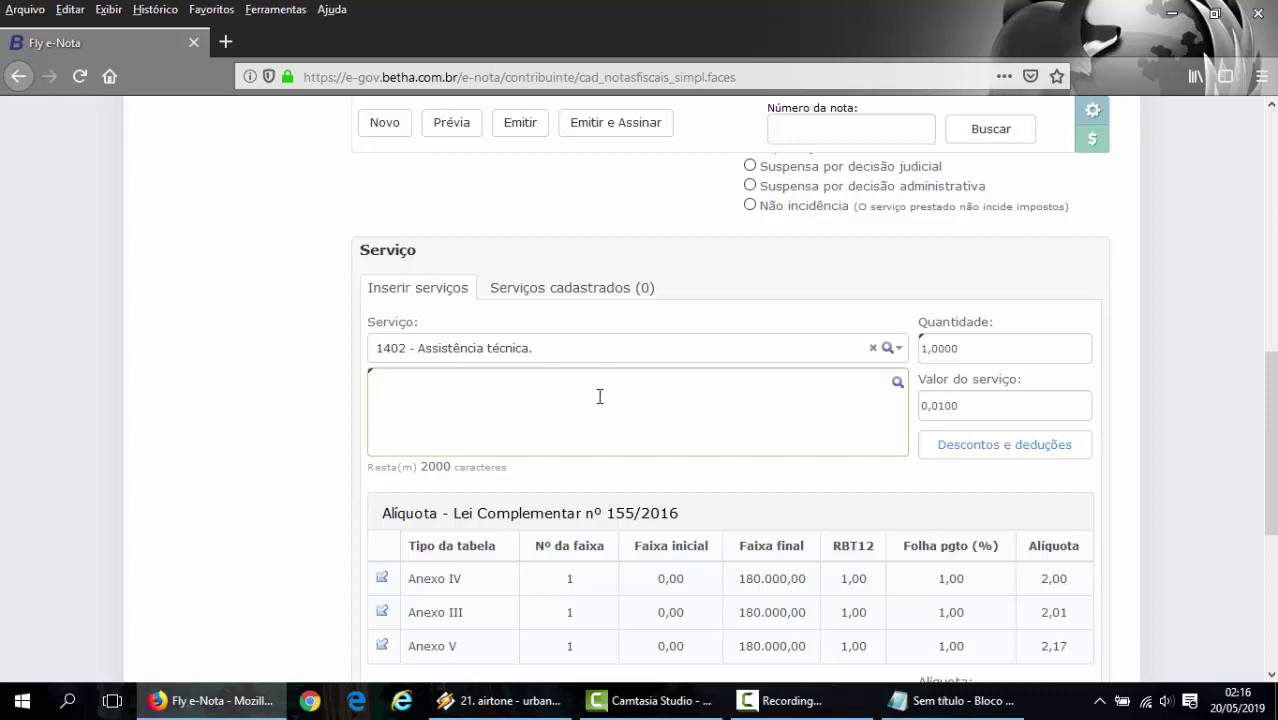
scroll(600, 396, down, 2)
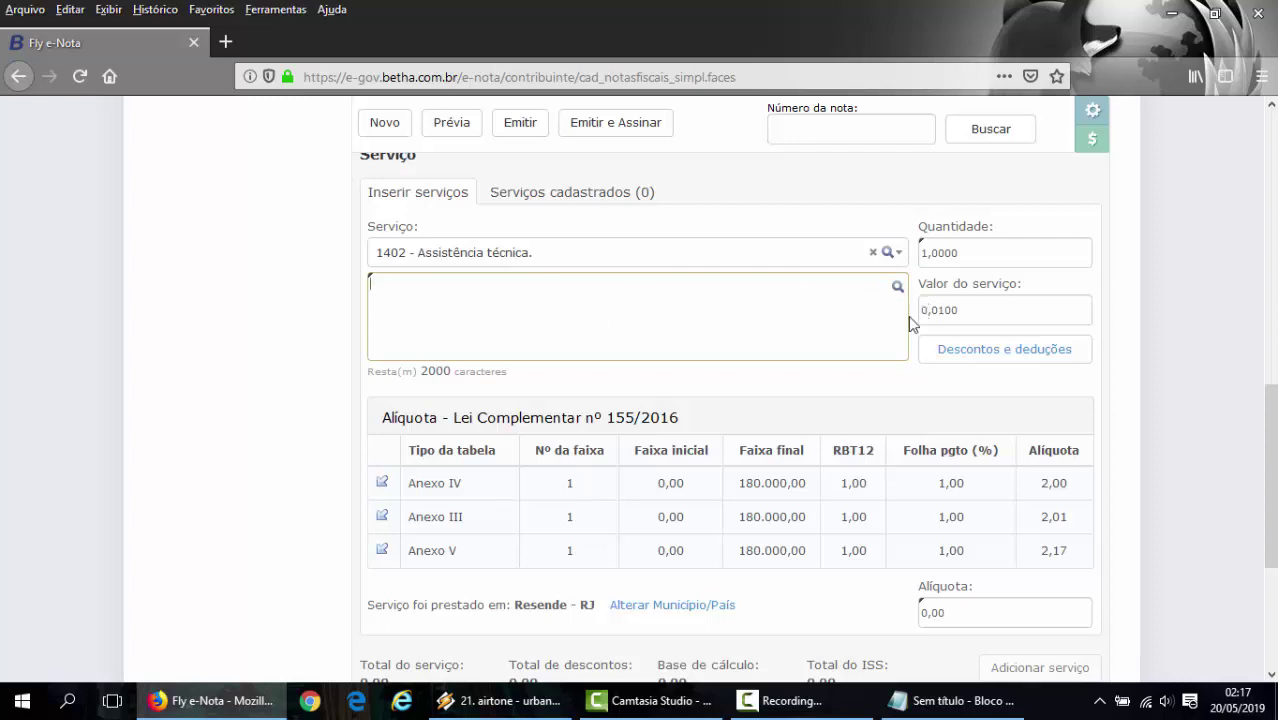
- Open the Tributos federais, Intermediário do serviço and Construção civil panels, leaving their fields empty
scroll(900, 310, down, 3)
scroll(826, 283, down, 3)
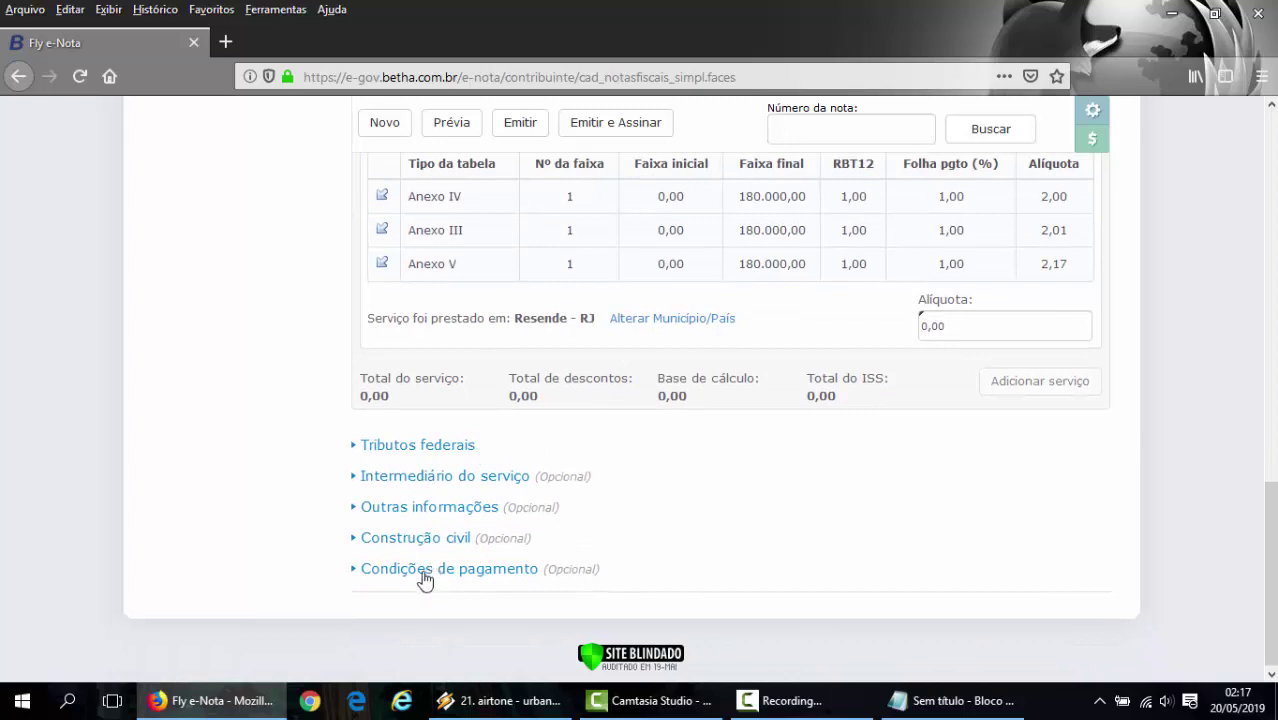
click(425, 450)
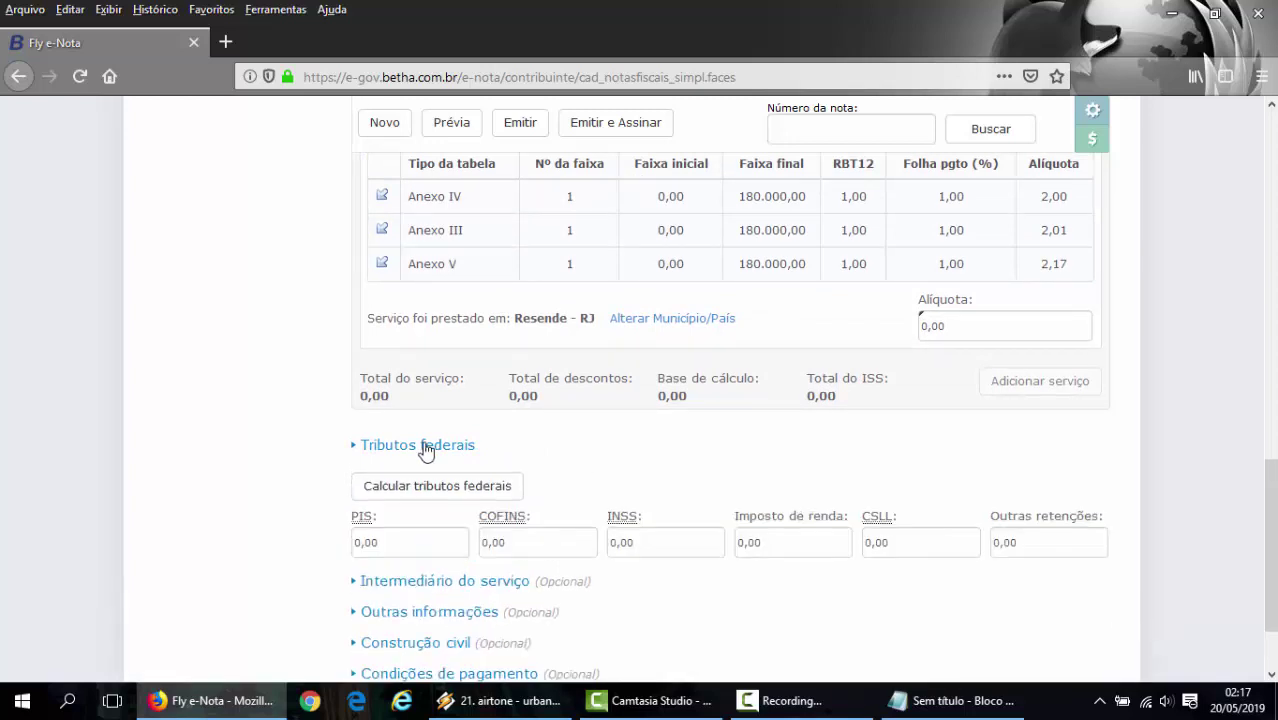
click(414, 582)
scroll(497, 540, down, 3)
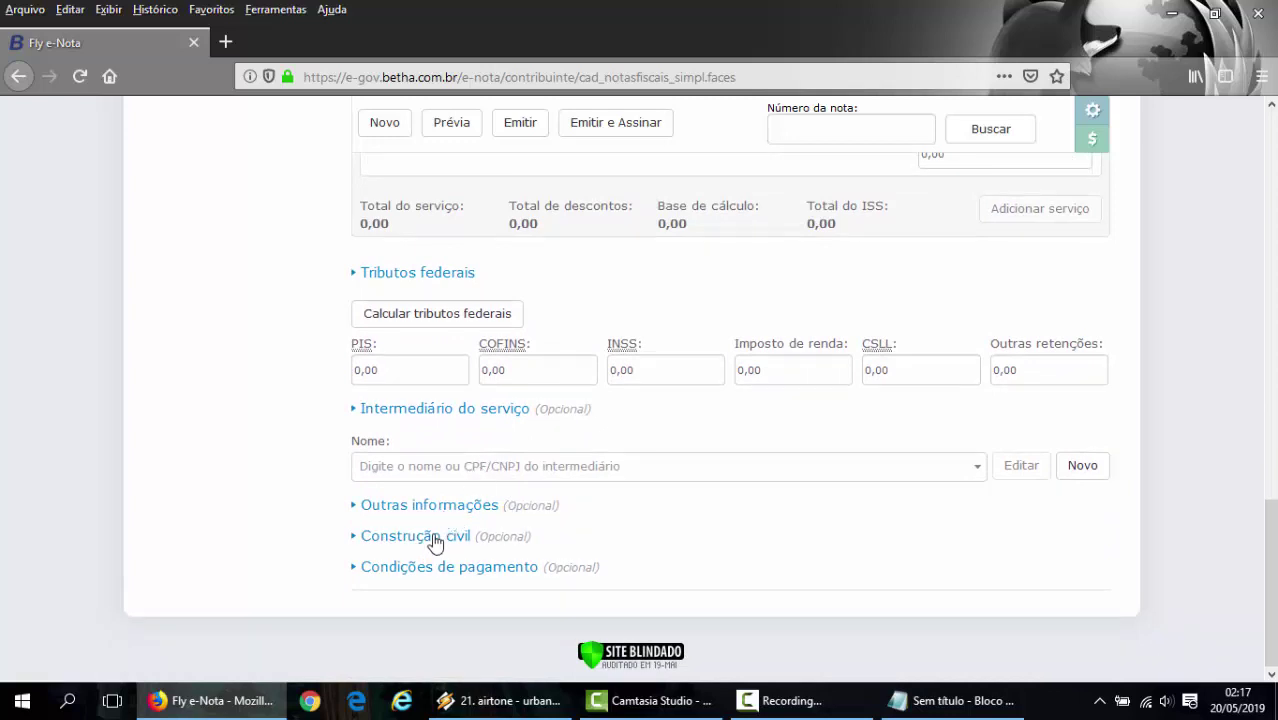
click(430, 537)
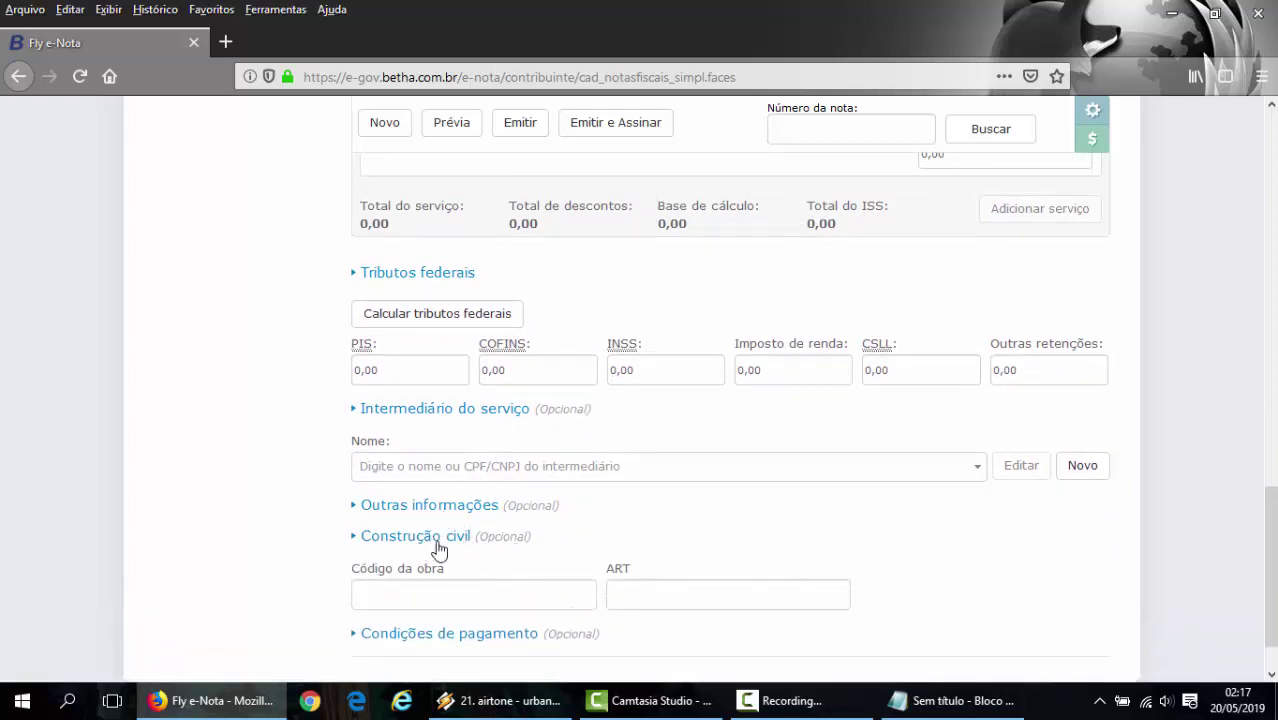
scroll(450, 545, down, 1)
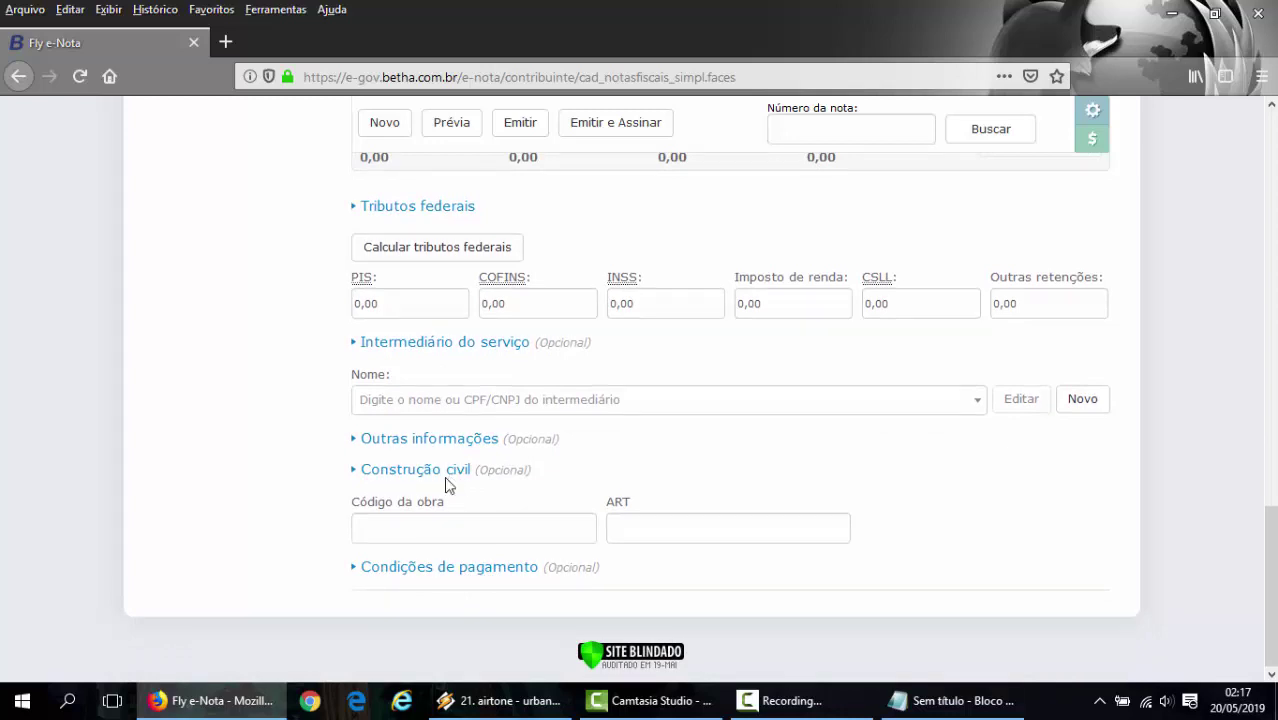
- Expand Condições de pagamento and drop down the Condição options list
click(448, 568)
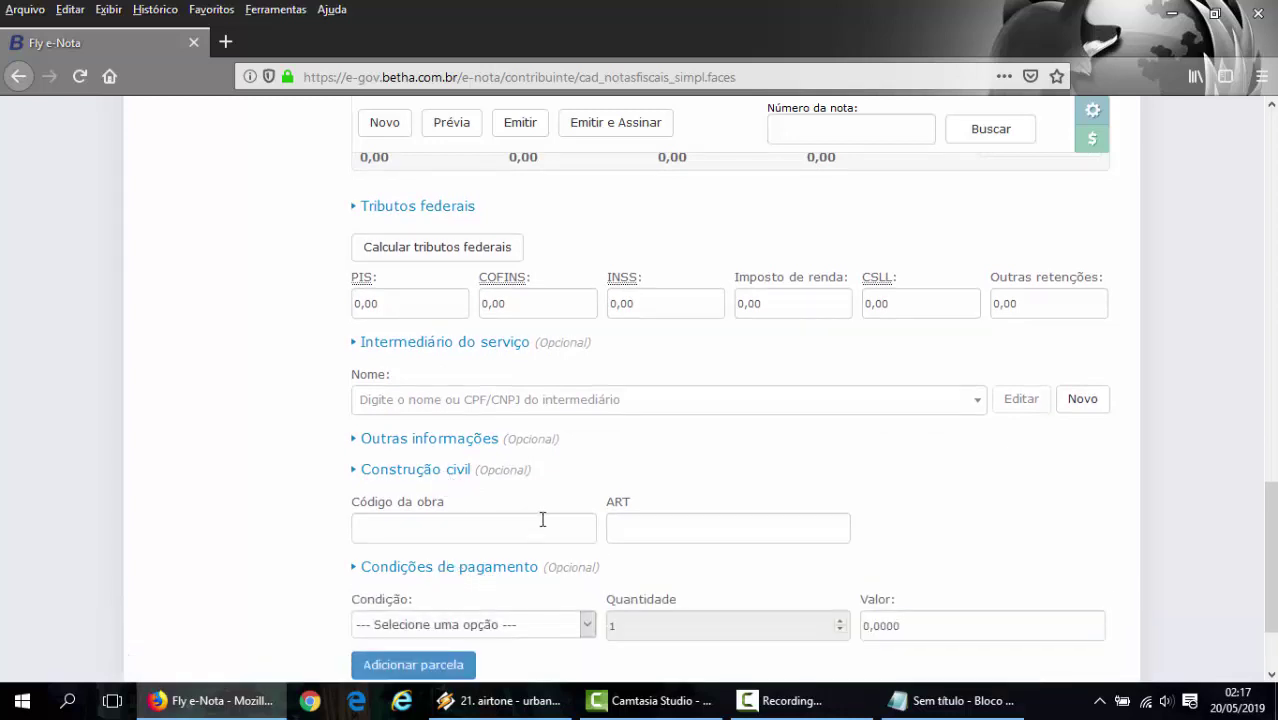
scroll(542, 519, down, 2)
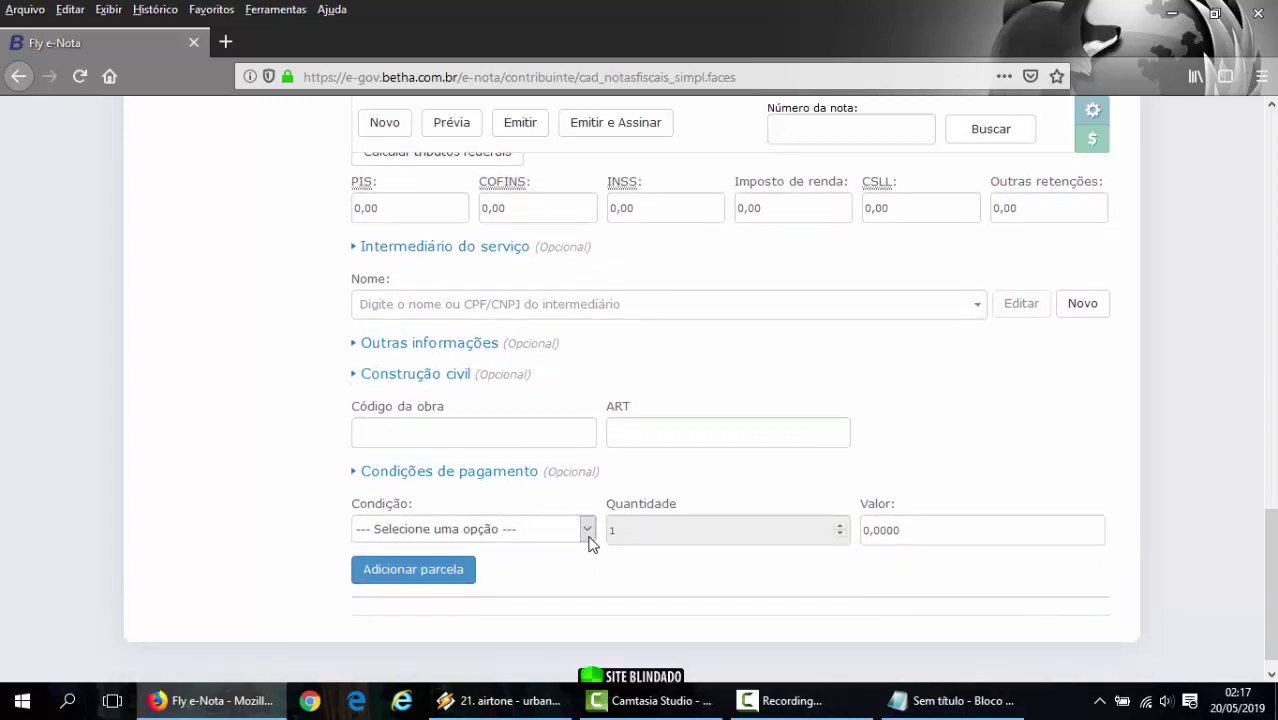
click(587, 530)
scroll(528, 548, down, 1)
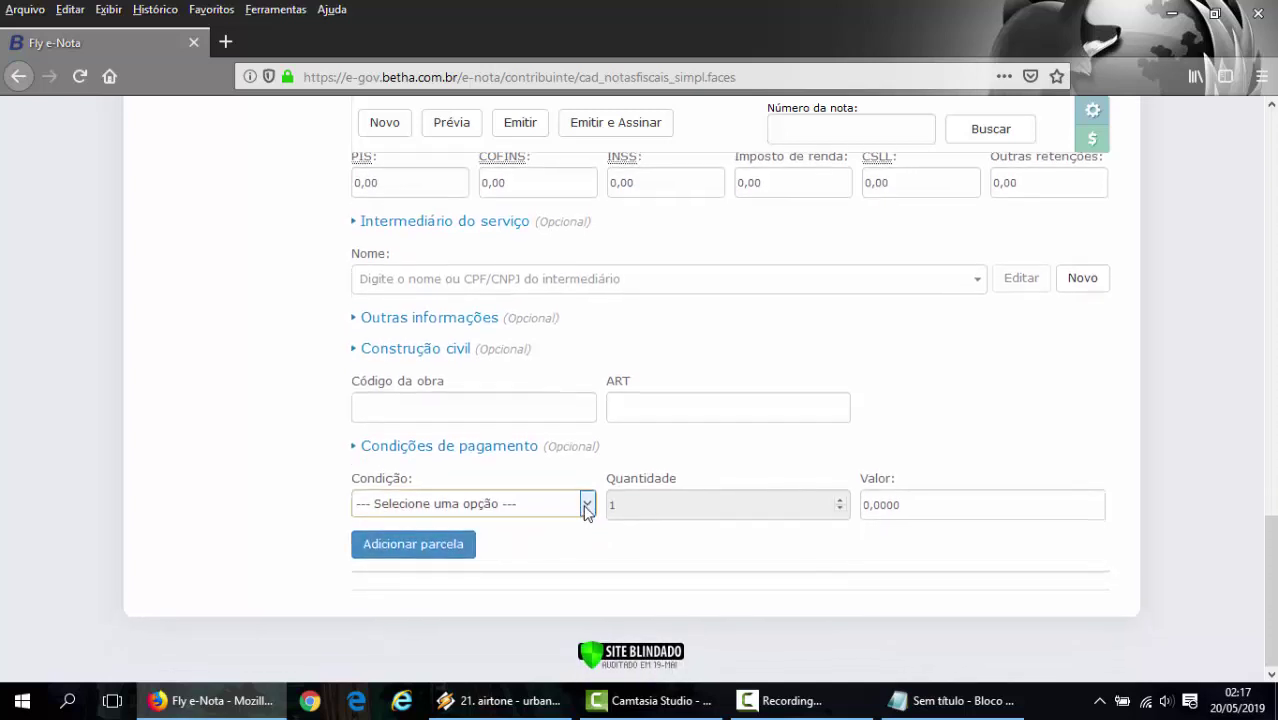
click(587, 505)
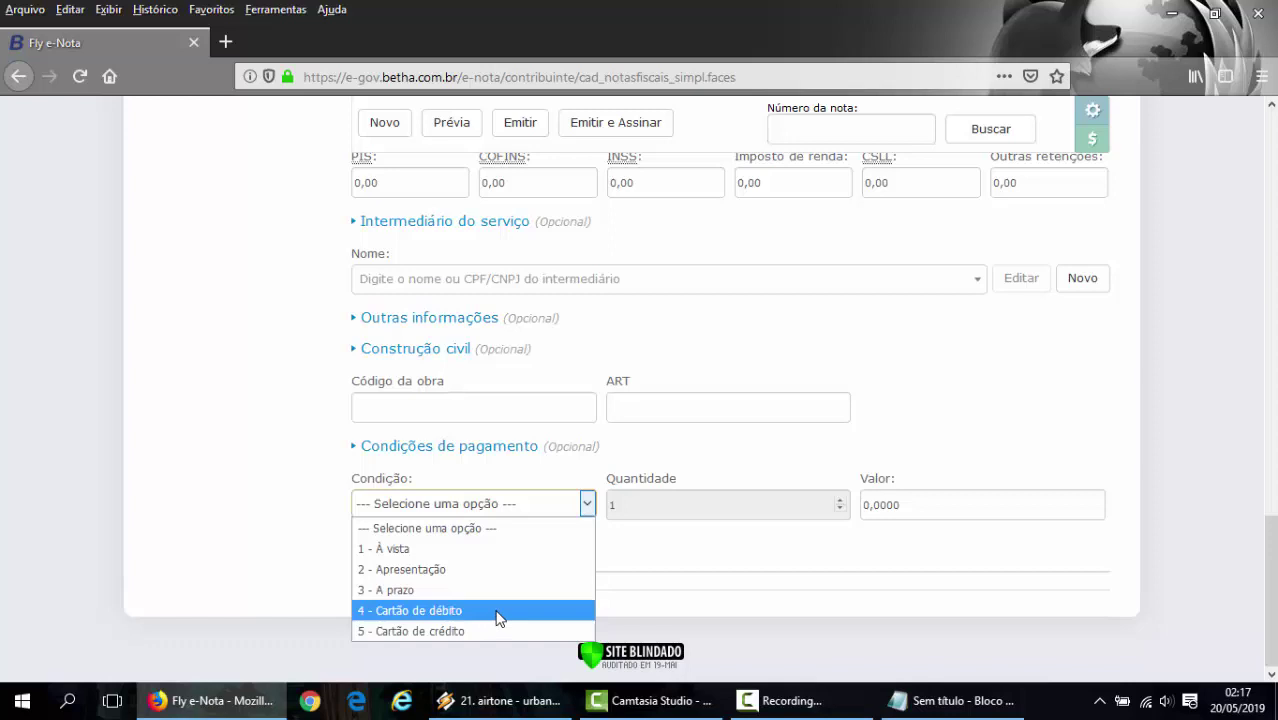
- Leave the payment condition unset and submit the invoice, saving it as note number 2
click(240, 423)
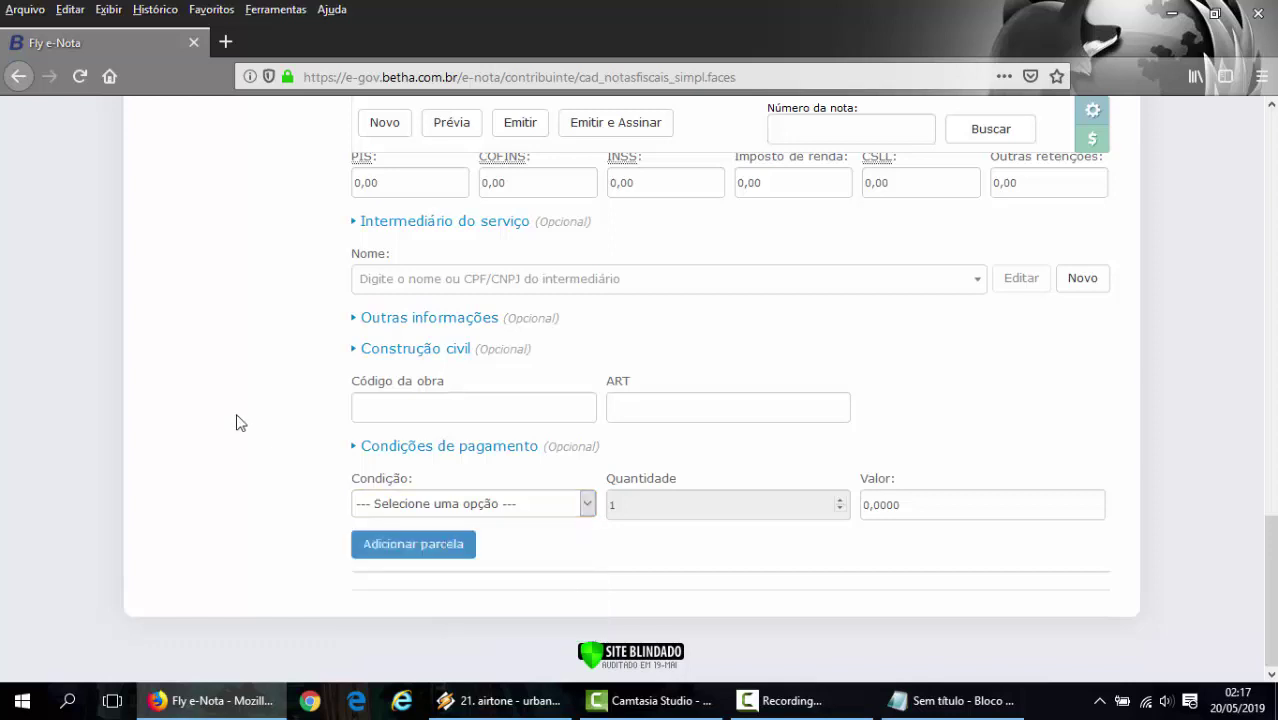
click(412, 551)
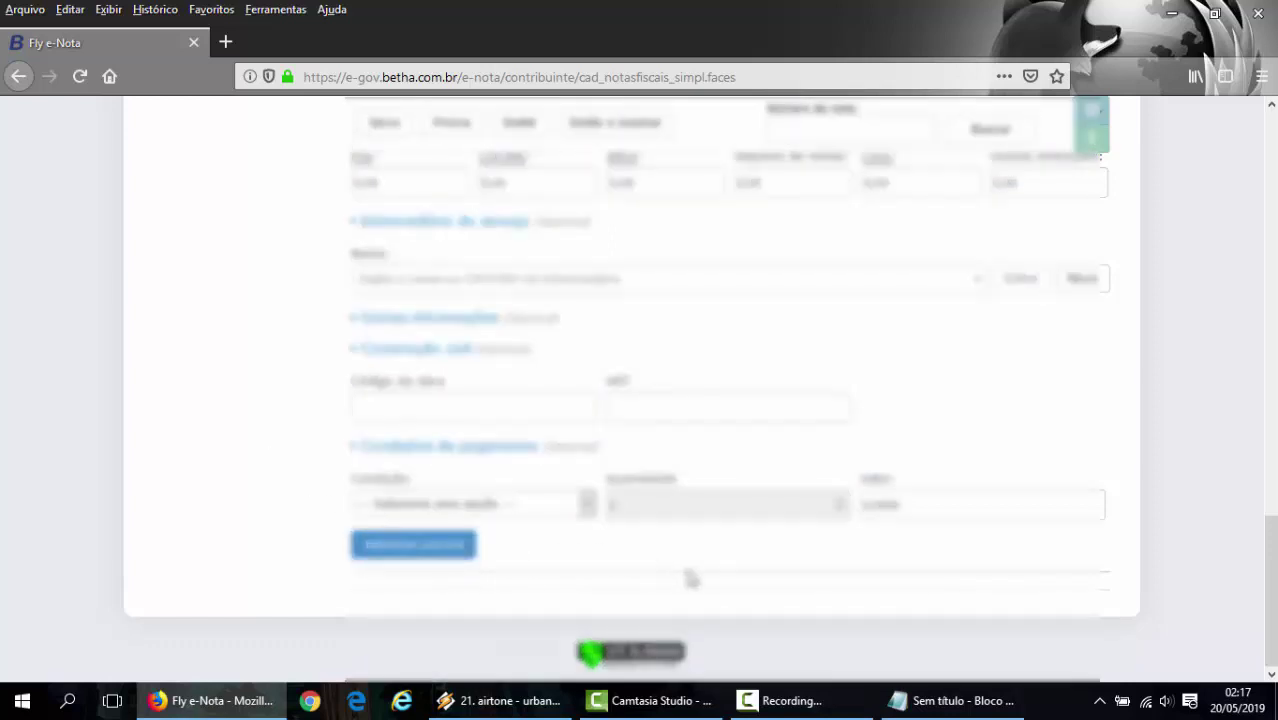
scroll(690, 578, up, 10)
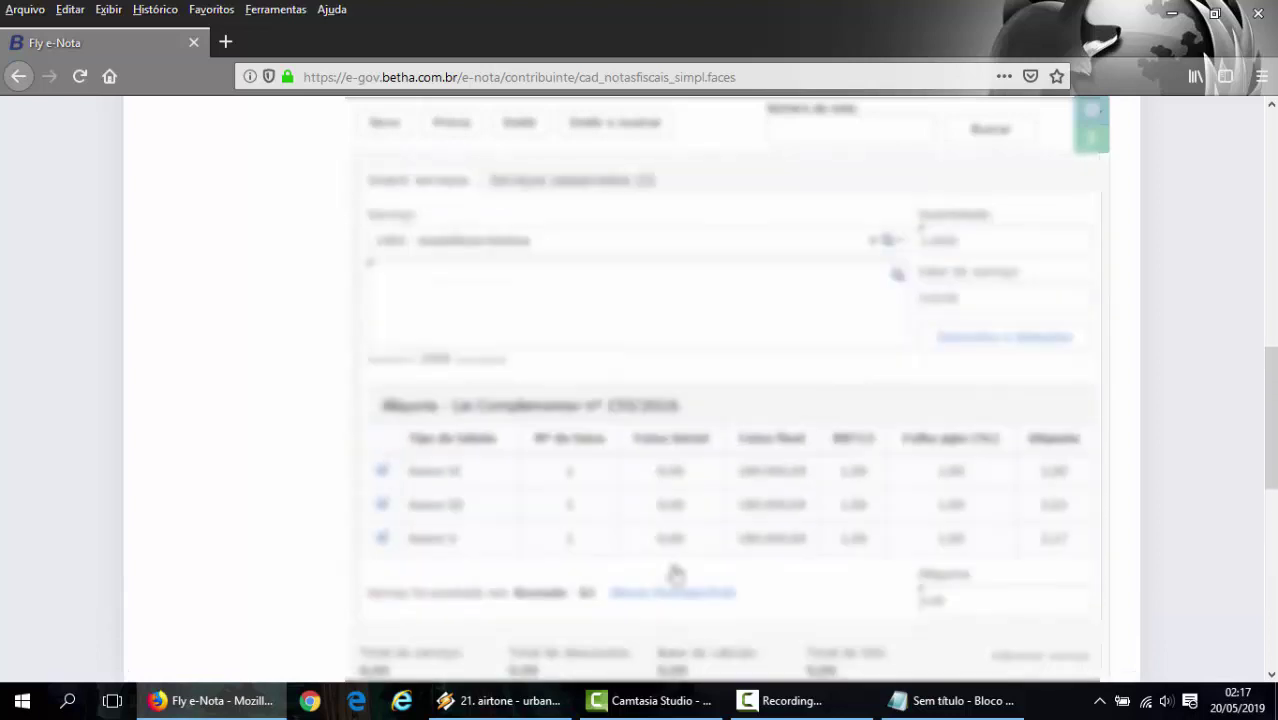
scroll(676, 573, up, 10)
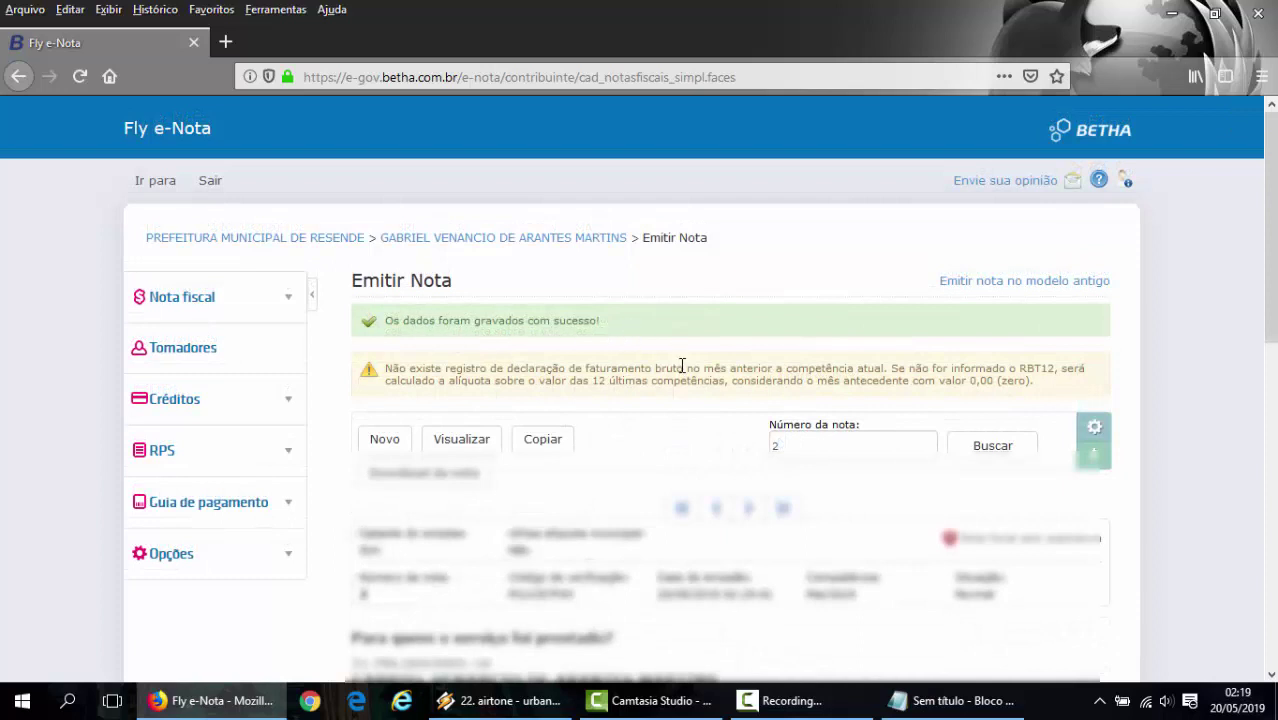
- Review issued note 2, highlighting its verification code and Competência values, and scroll through its details
scroll(682, 366, down, 2)
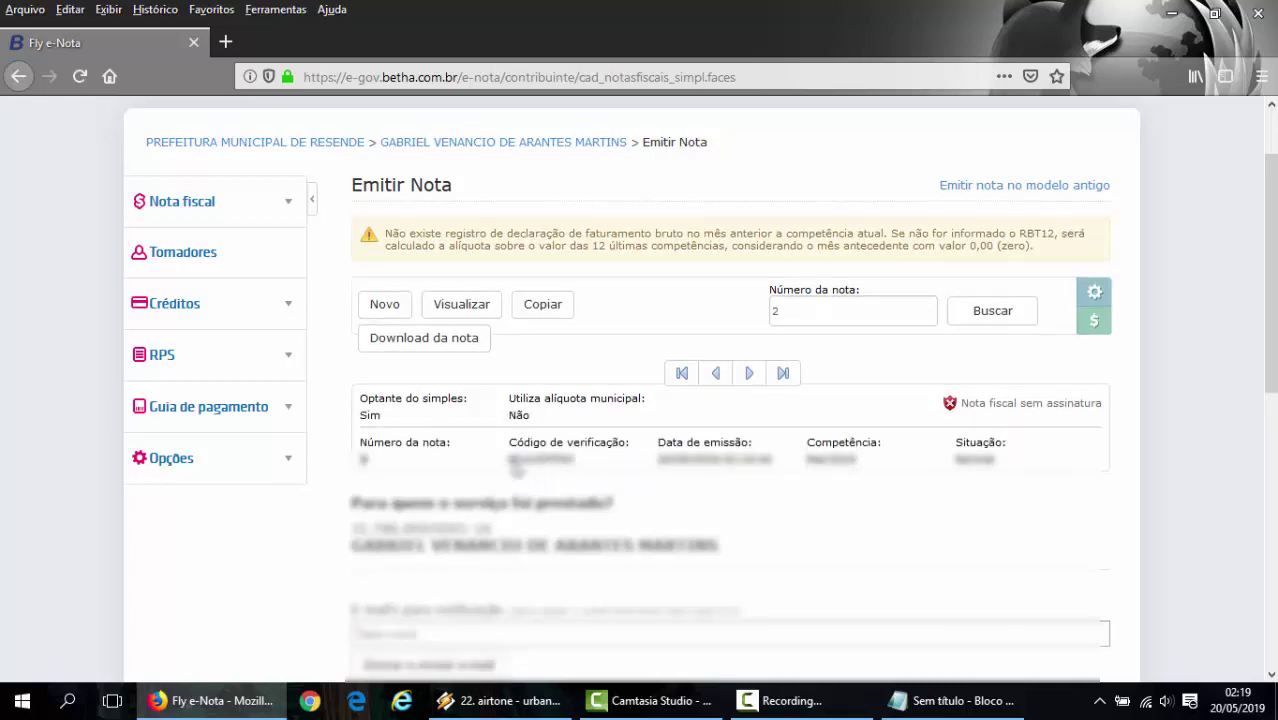
drag(510, 460, 779, 472)
click(660, 463)
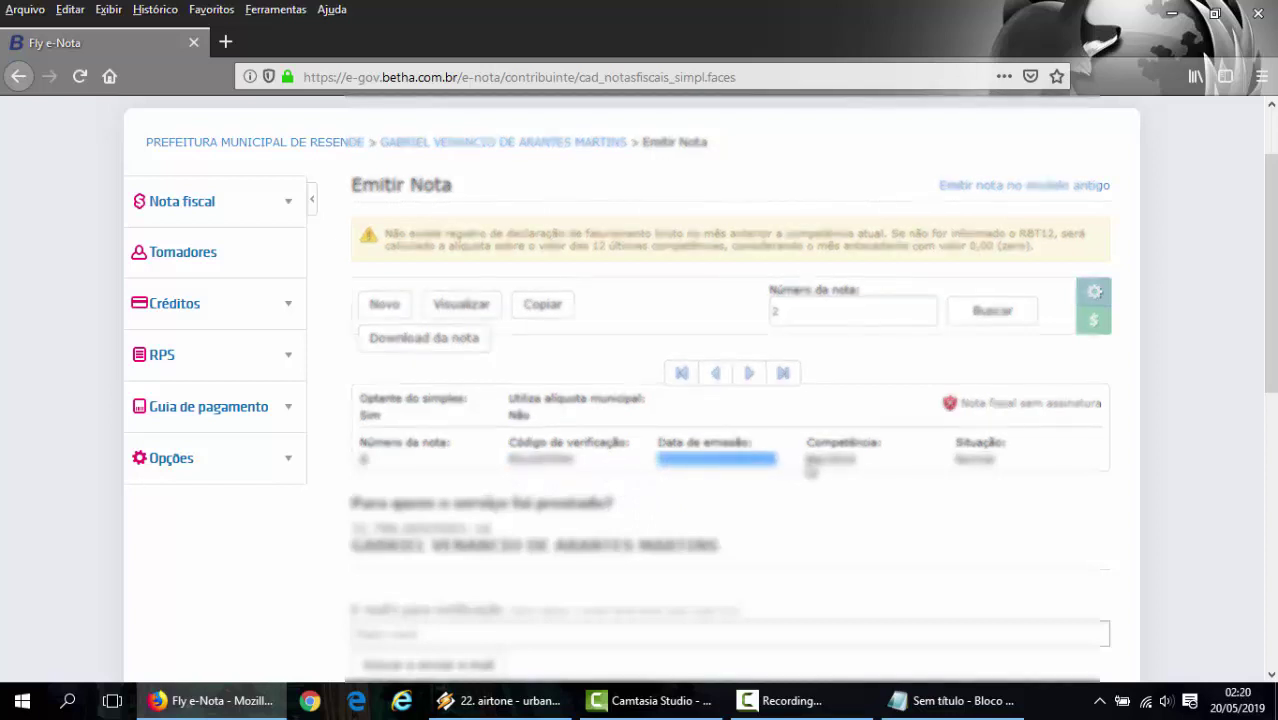
drag(806, 462, 1015, 472)
click(1015, 472)
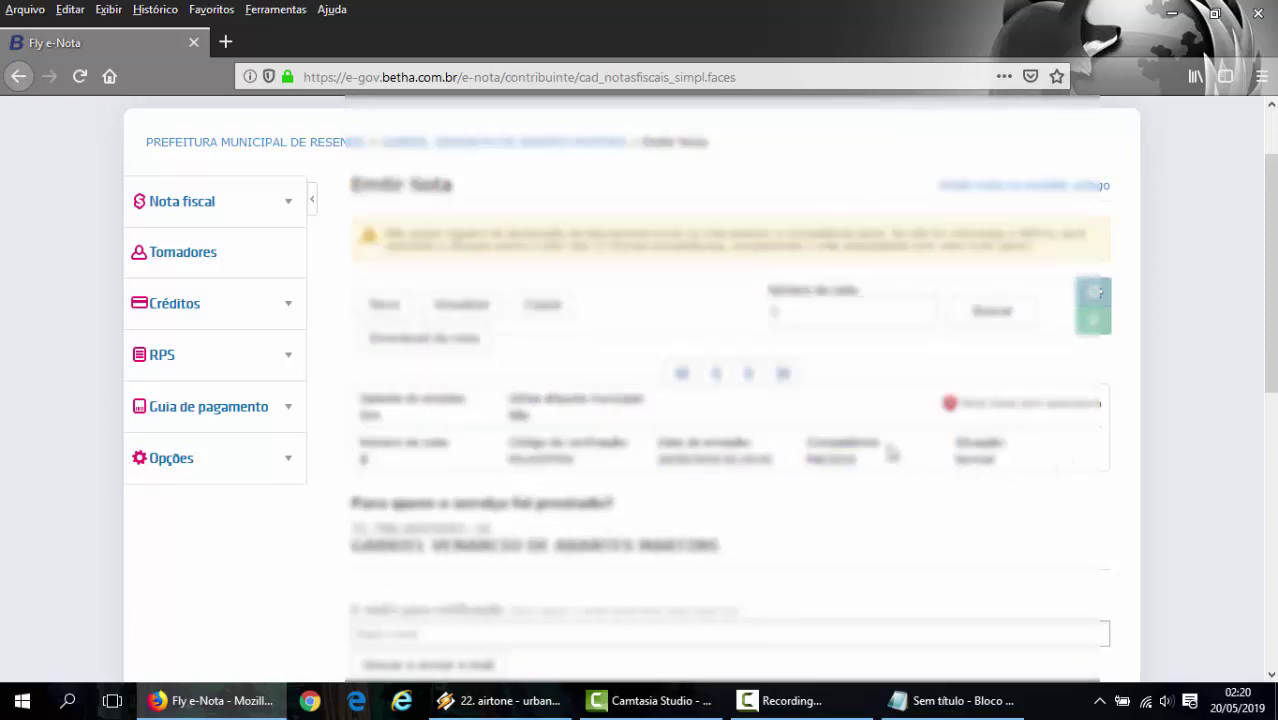
scroll(500, 420, down, 3)
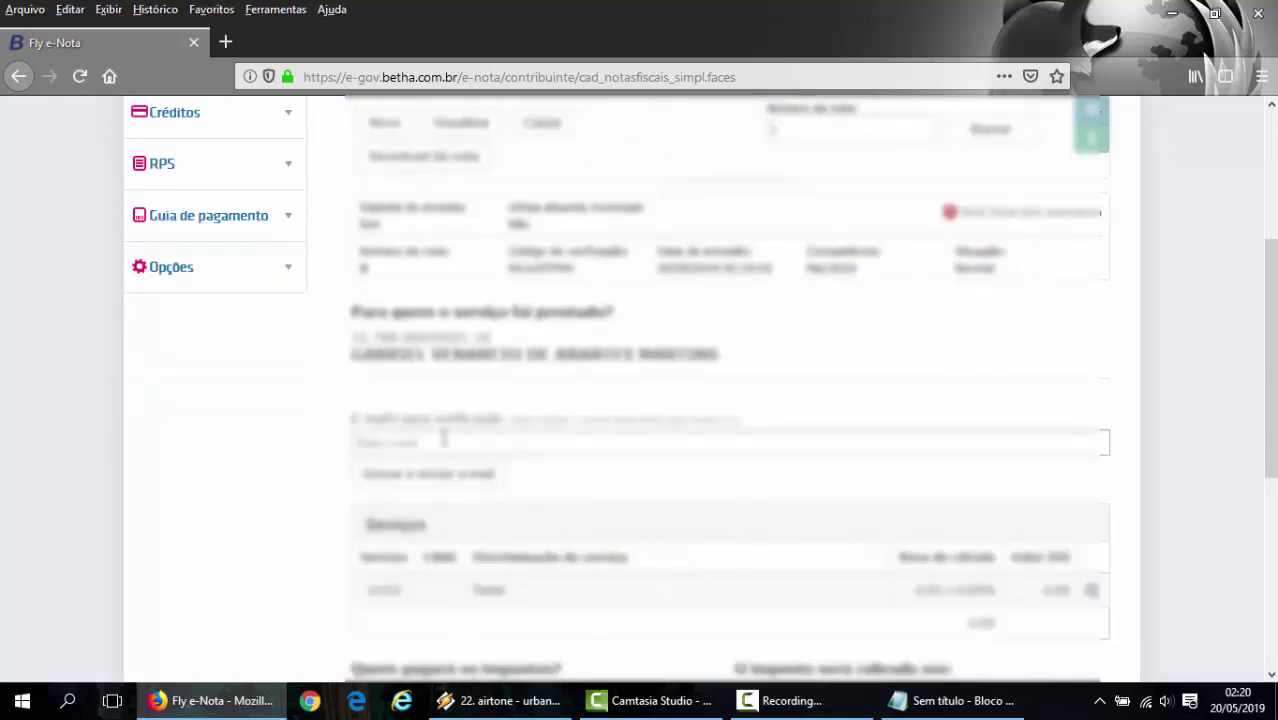
scroll(427, 432, down, 2)
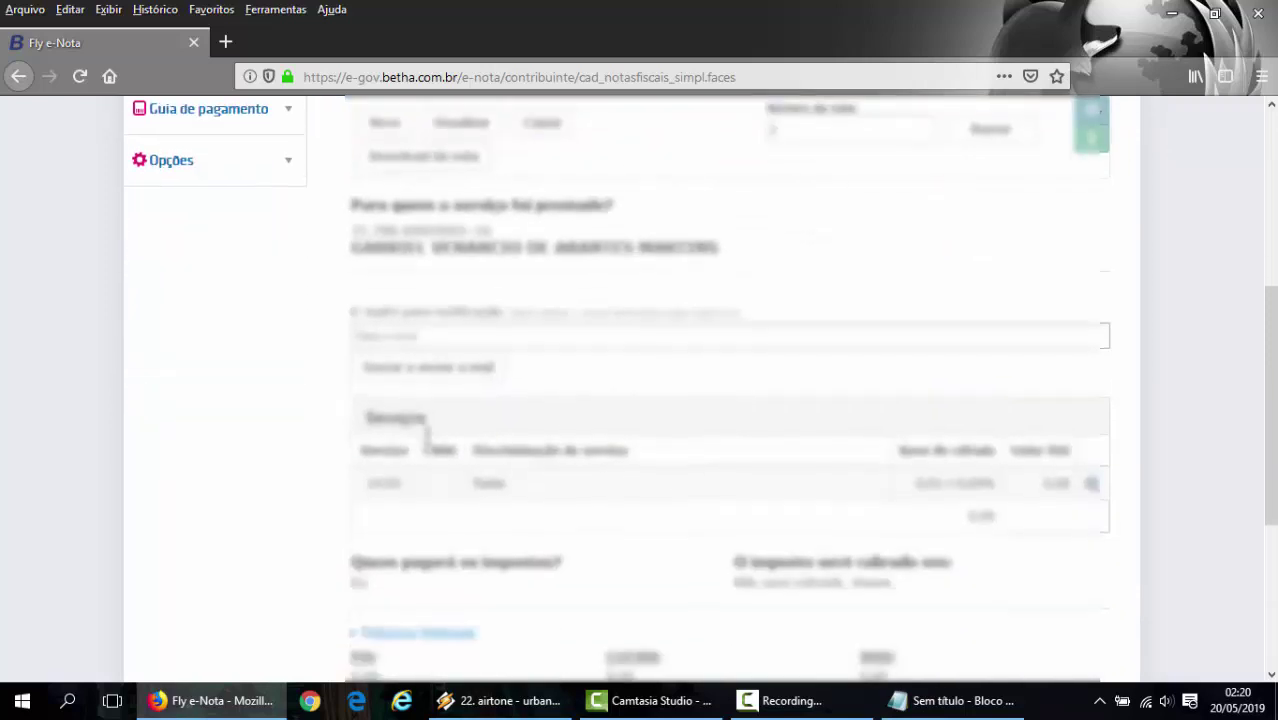
scroll(427, 432, down, 2)
scroll(669, 457, down, 3)
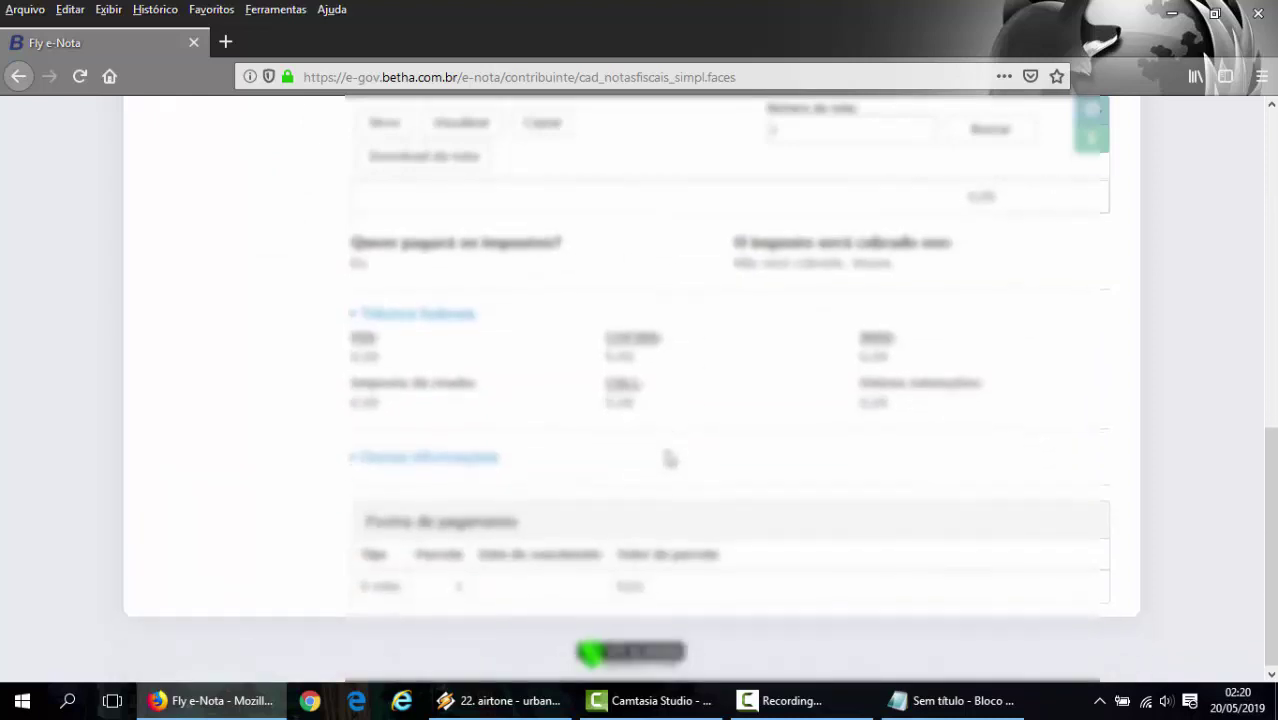
scroll(669, 457, up, 10)
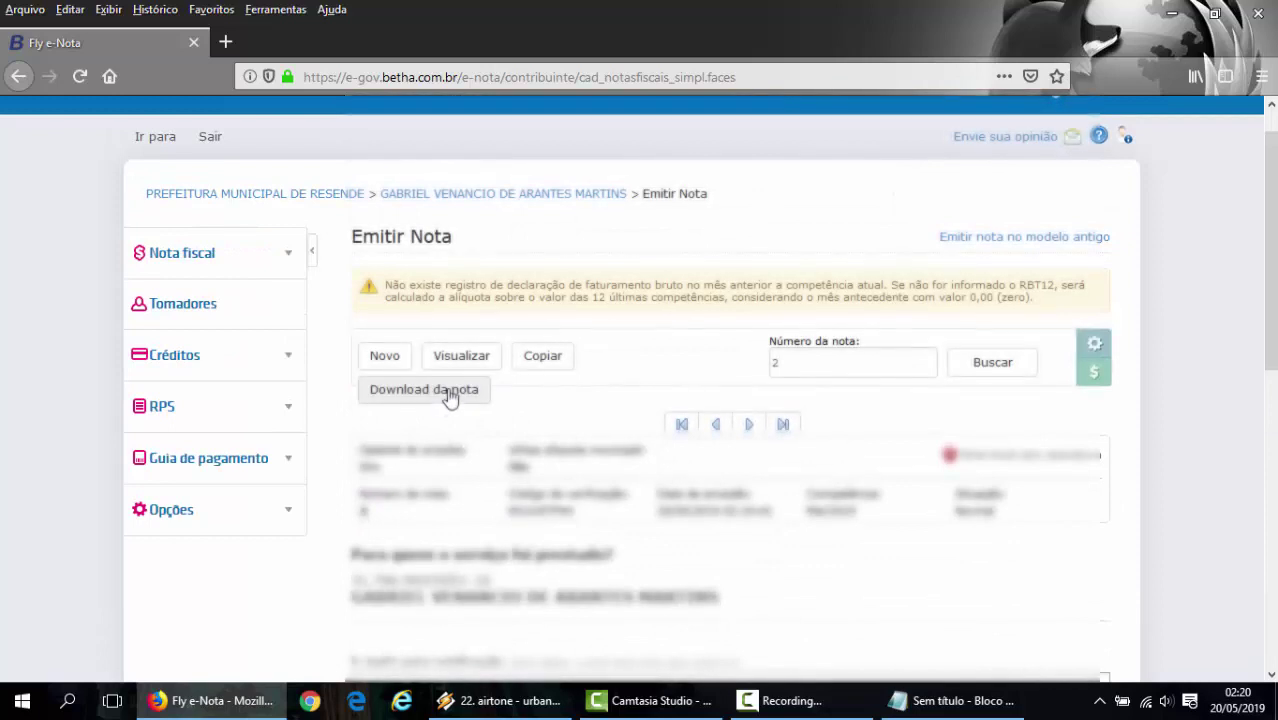
- Download invoice 2 in PDF format, choosing to save the file
click(449, 397)
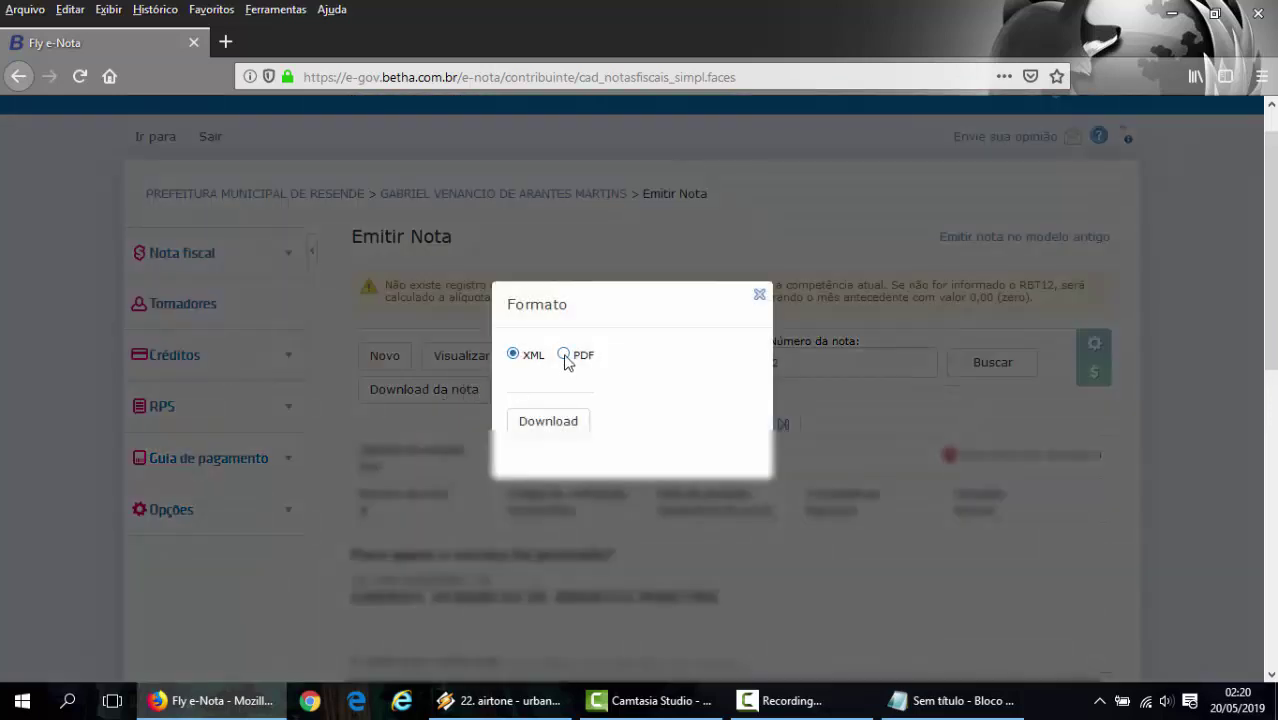
click(552, 425)
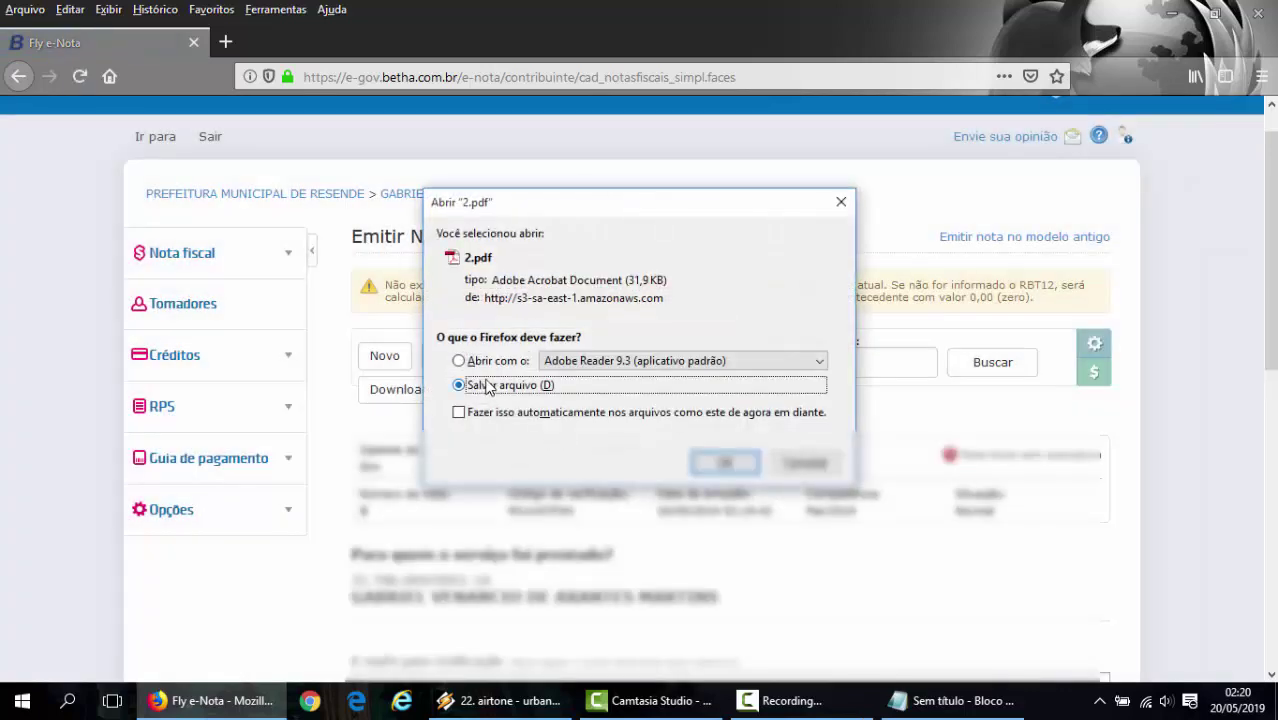
click(512, 384)
drag(654, 208, 774, 208)
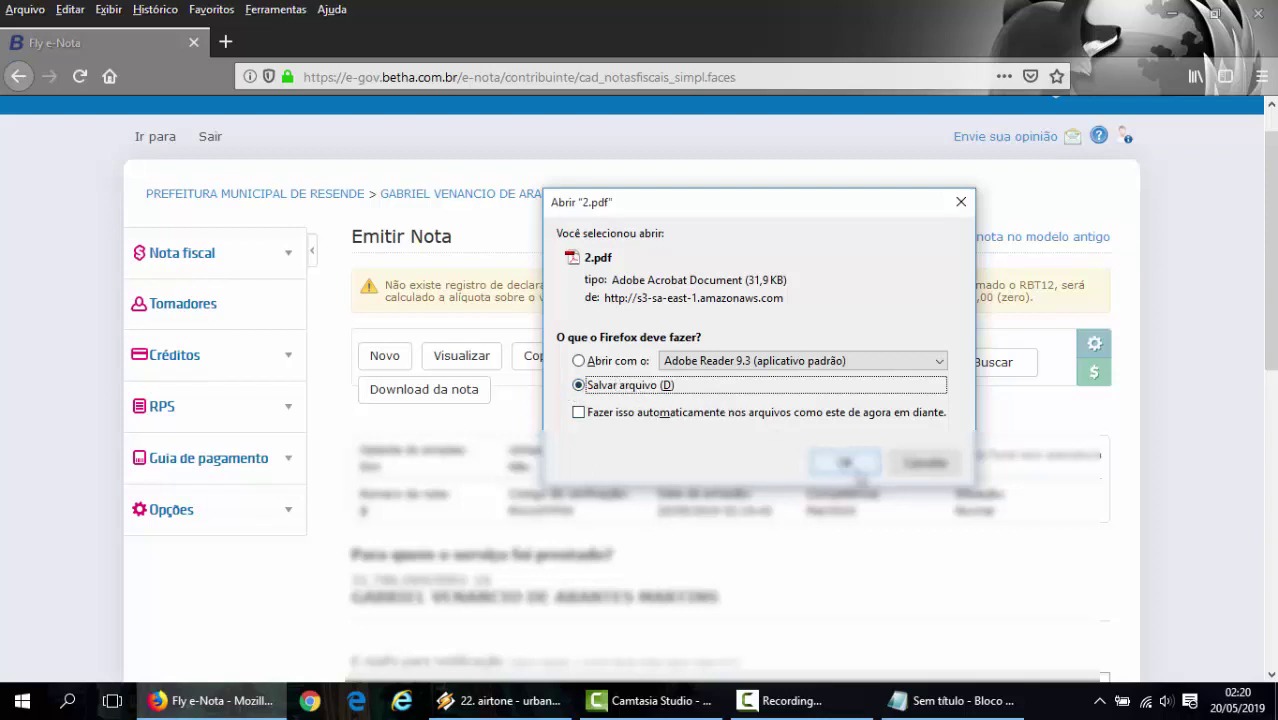
click(854, 470)
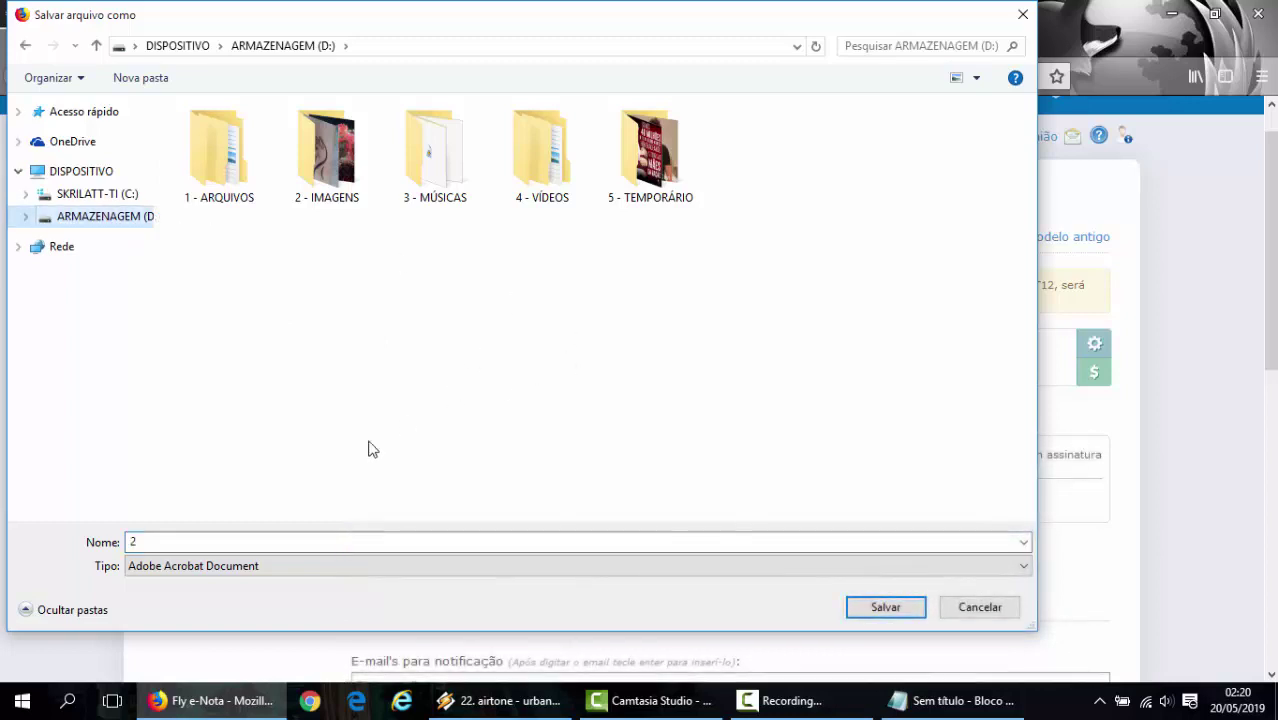
- Name the file NotaEmitida and save it on drive D:
click(330, 549)
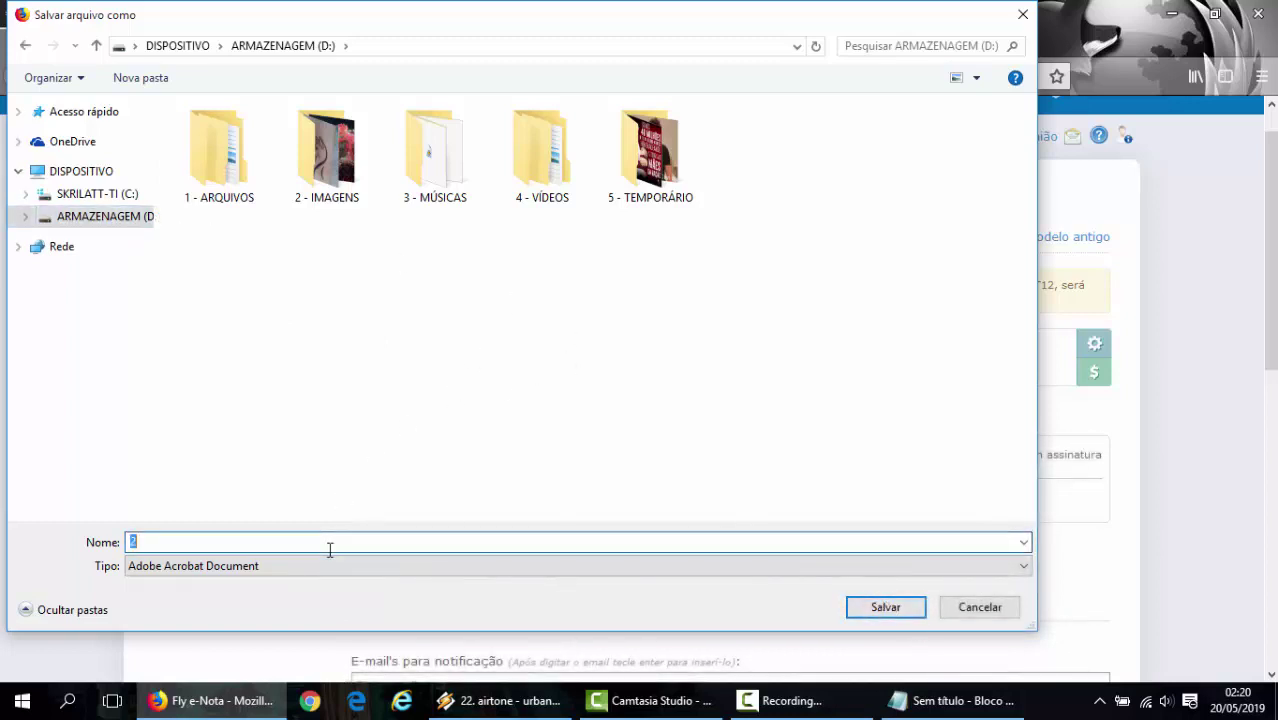
text(Nota)
text(Emi)
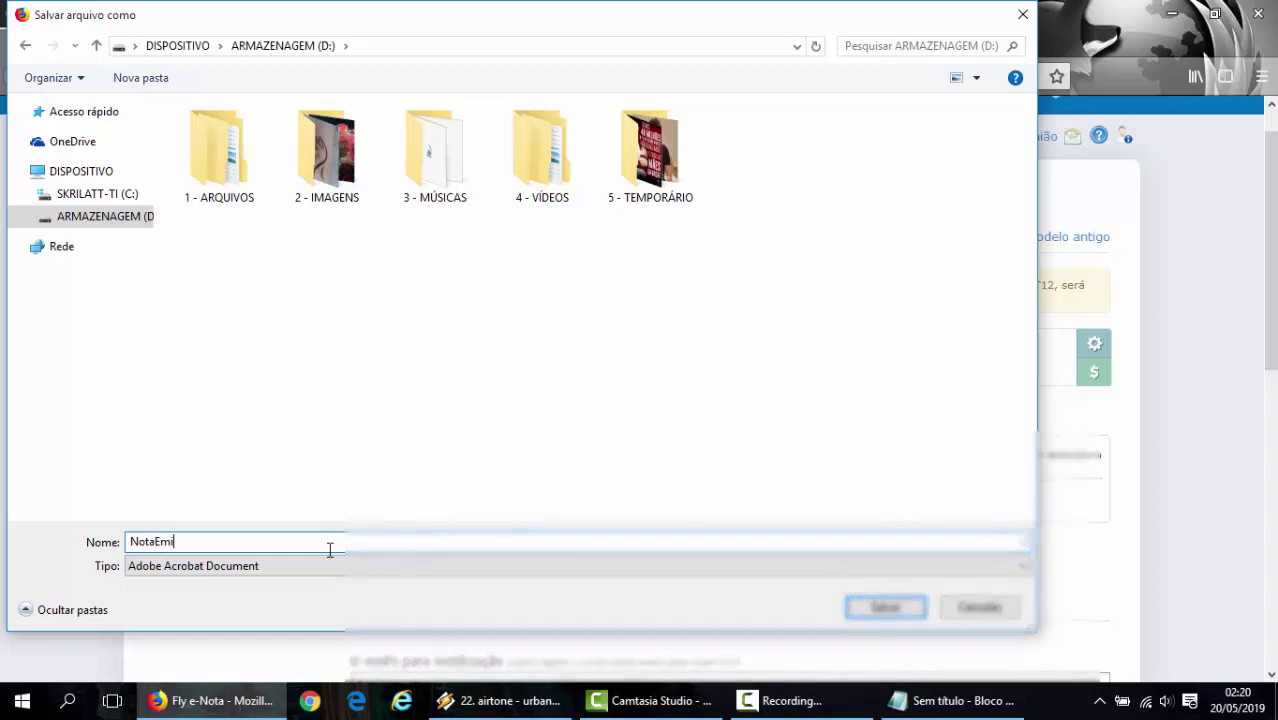
text(tida)
key(Return)
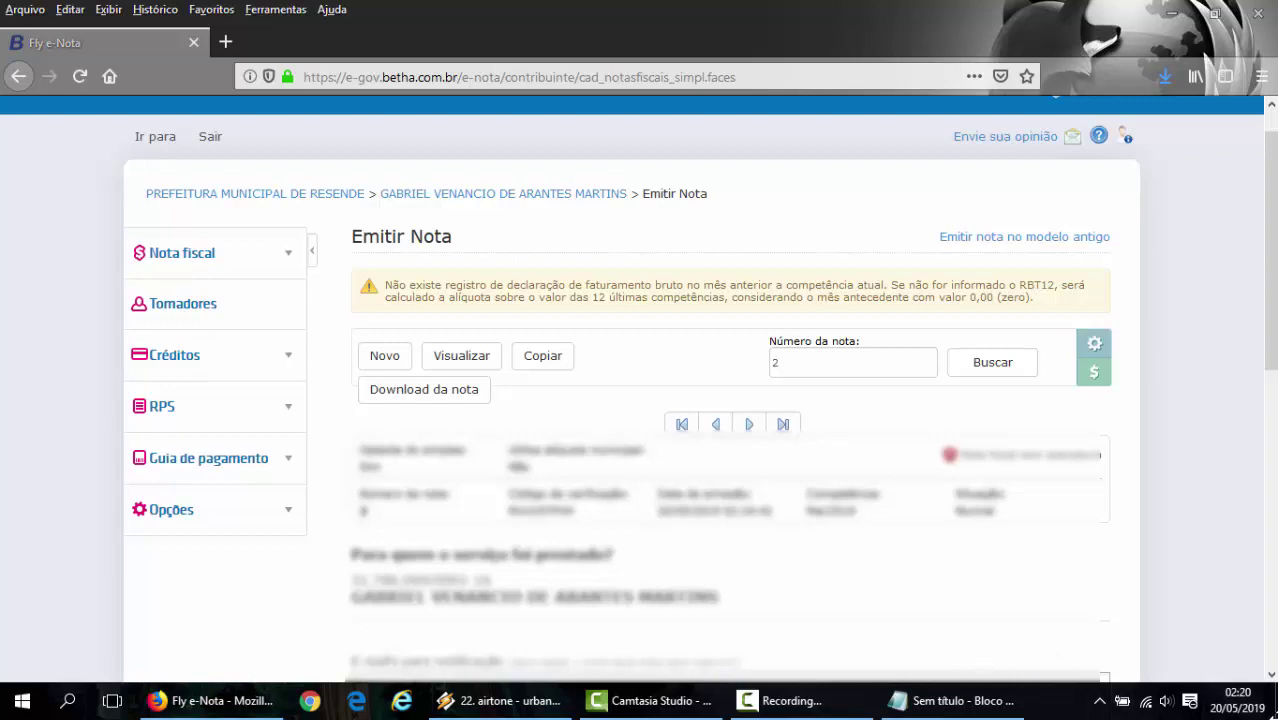
- Minimize Firefox, open drive ARMAZENAGEM (D:) maximized, and open the NotaEmitida PDF
click(1170, 14)
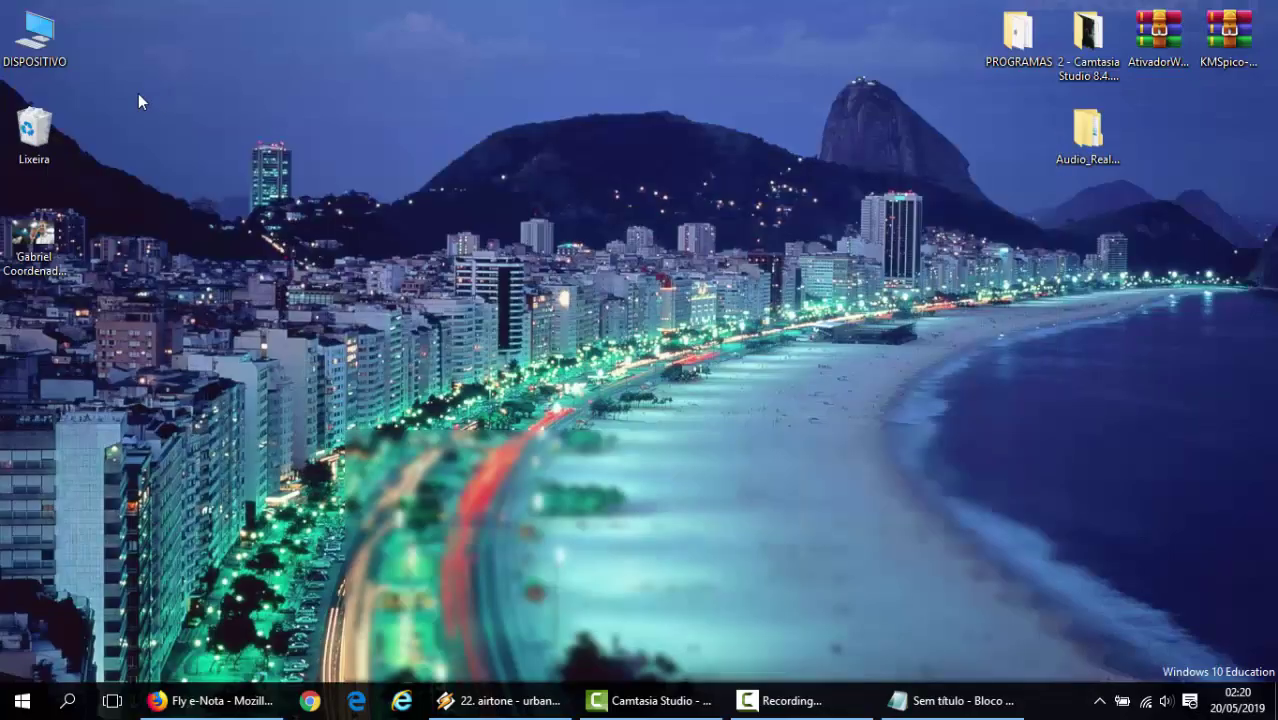
double_click(47, 45)
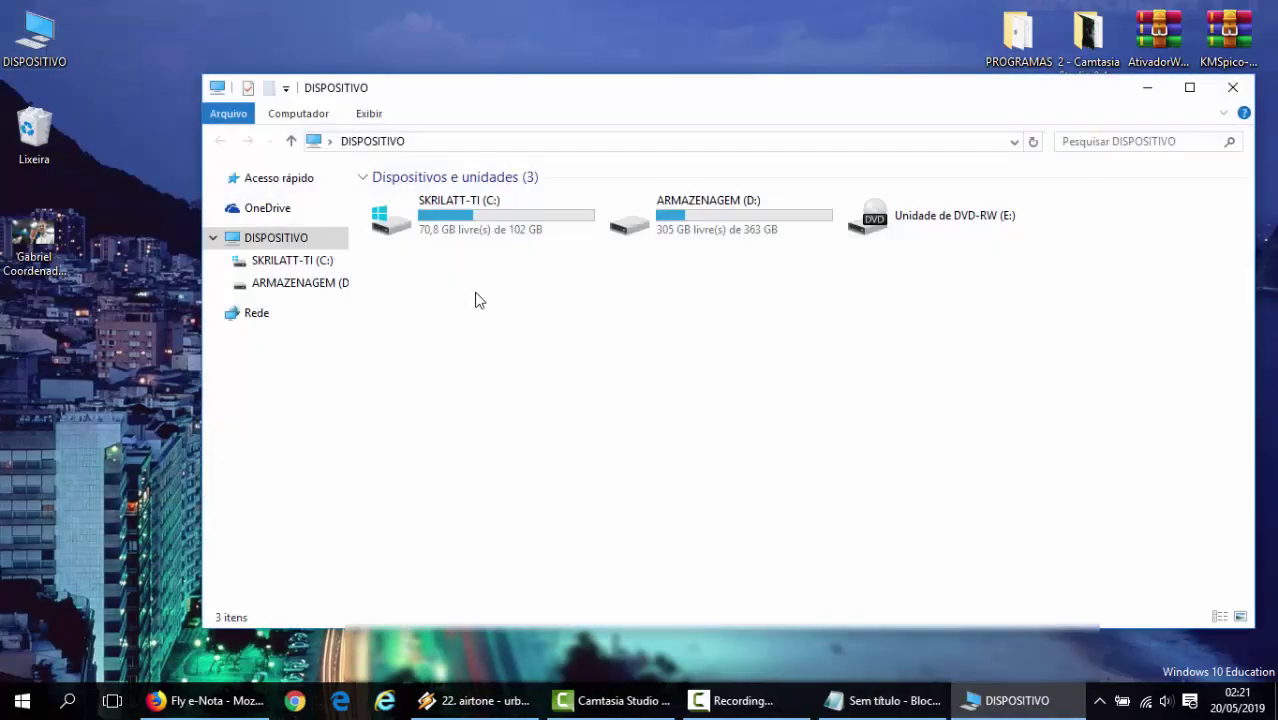
click(688, 233)
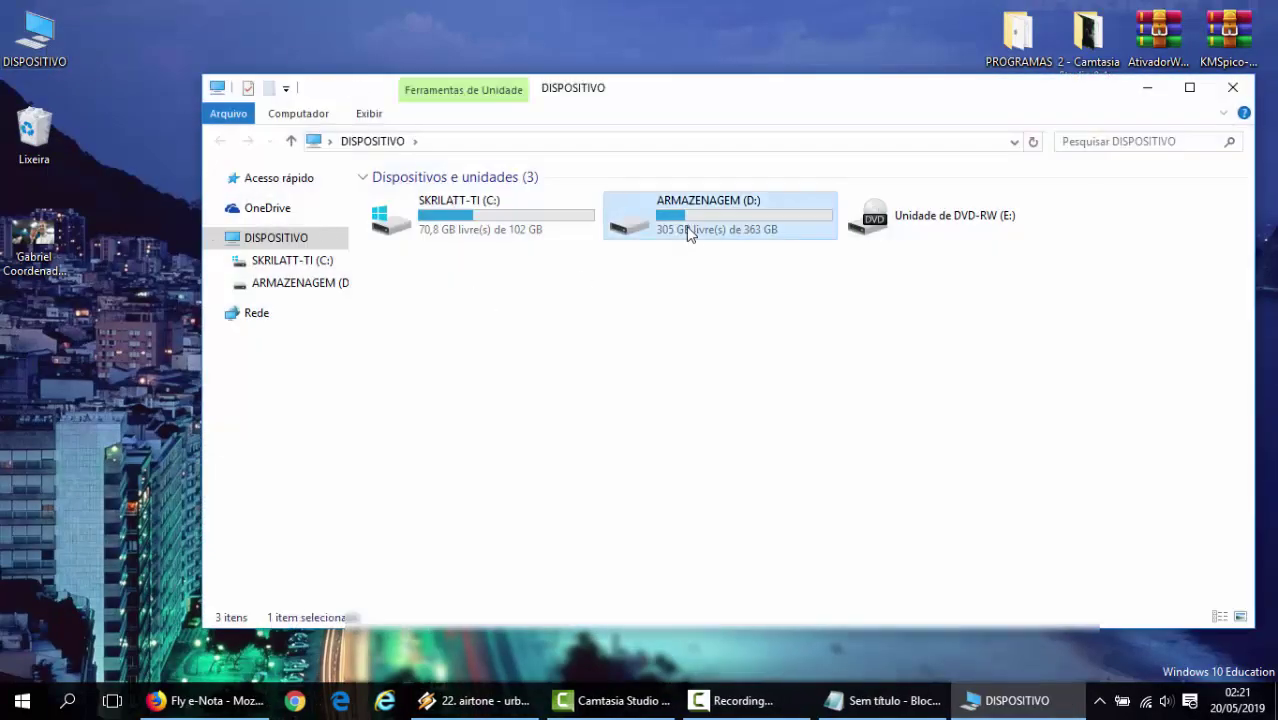
double_click(688, 233)
click(1189, 87)
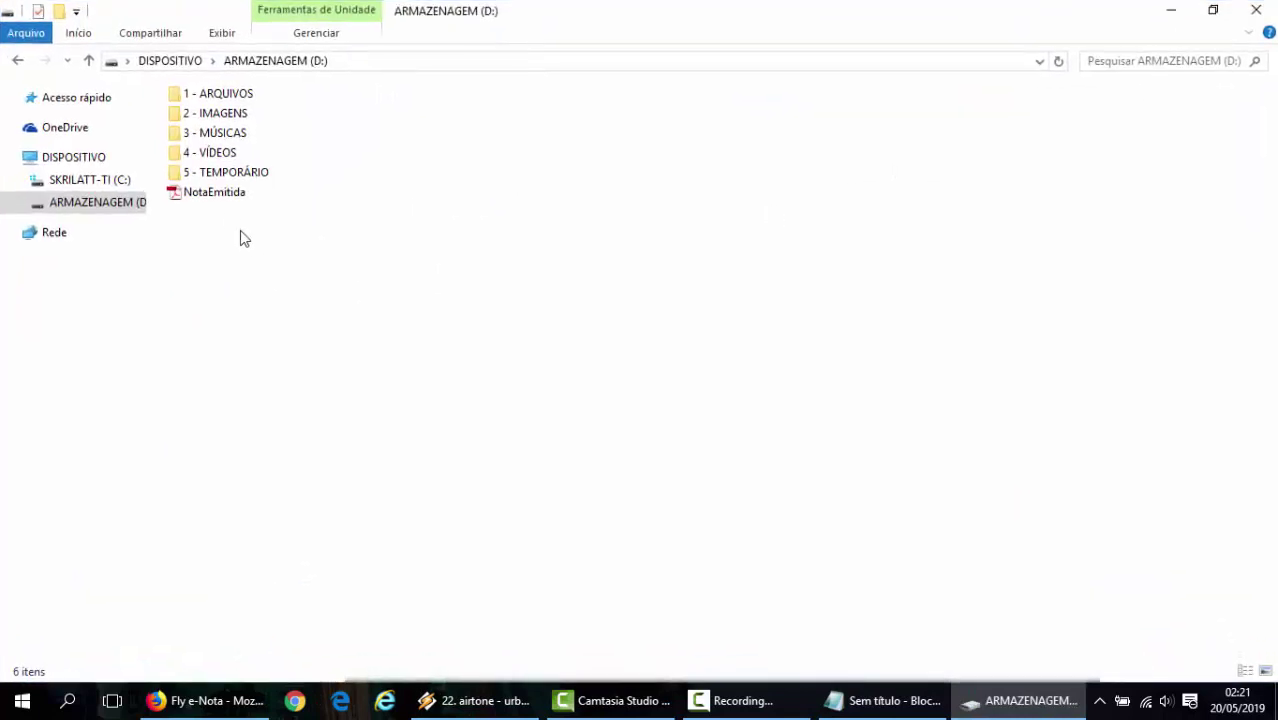
click(221, 199)
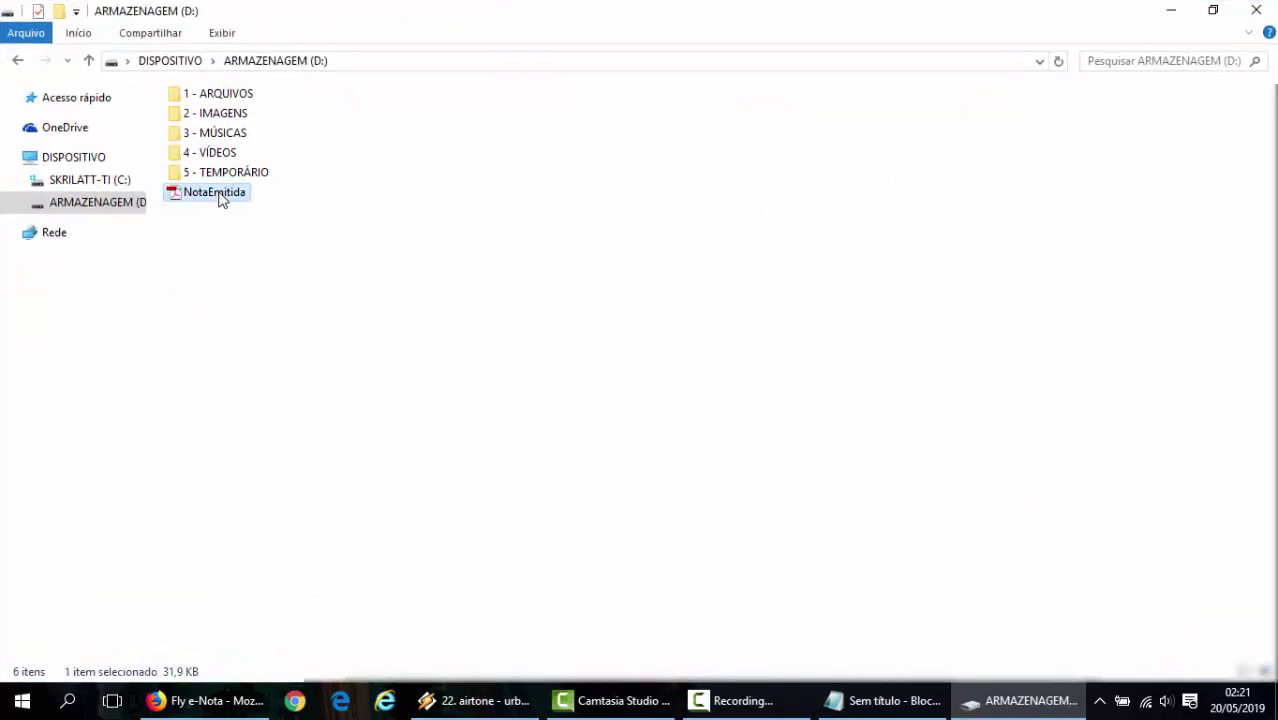
double_click(221, 194)
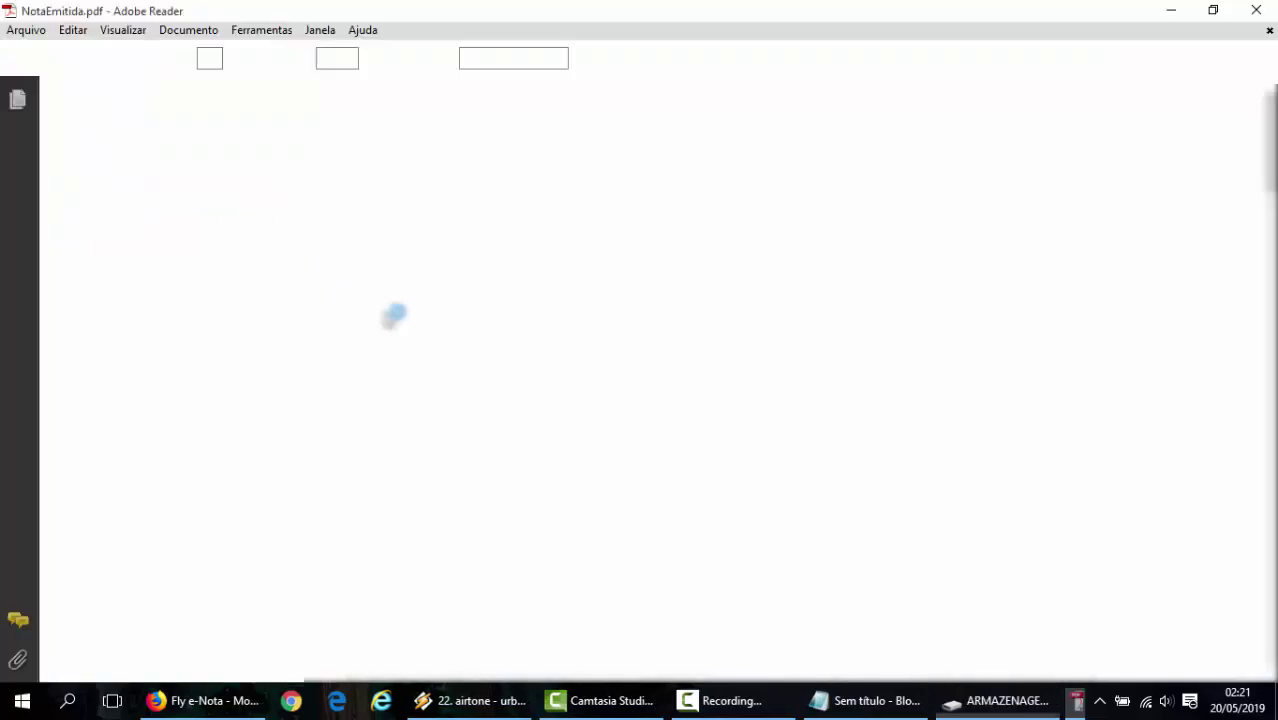
- Scroll through pages 1 and 2 of NotaEmitida.pdf, then close Adobe Reader
scroll(910, 258, down, 1)
scroll(910, 260, down, 15)
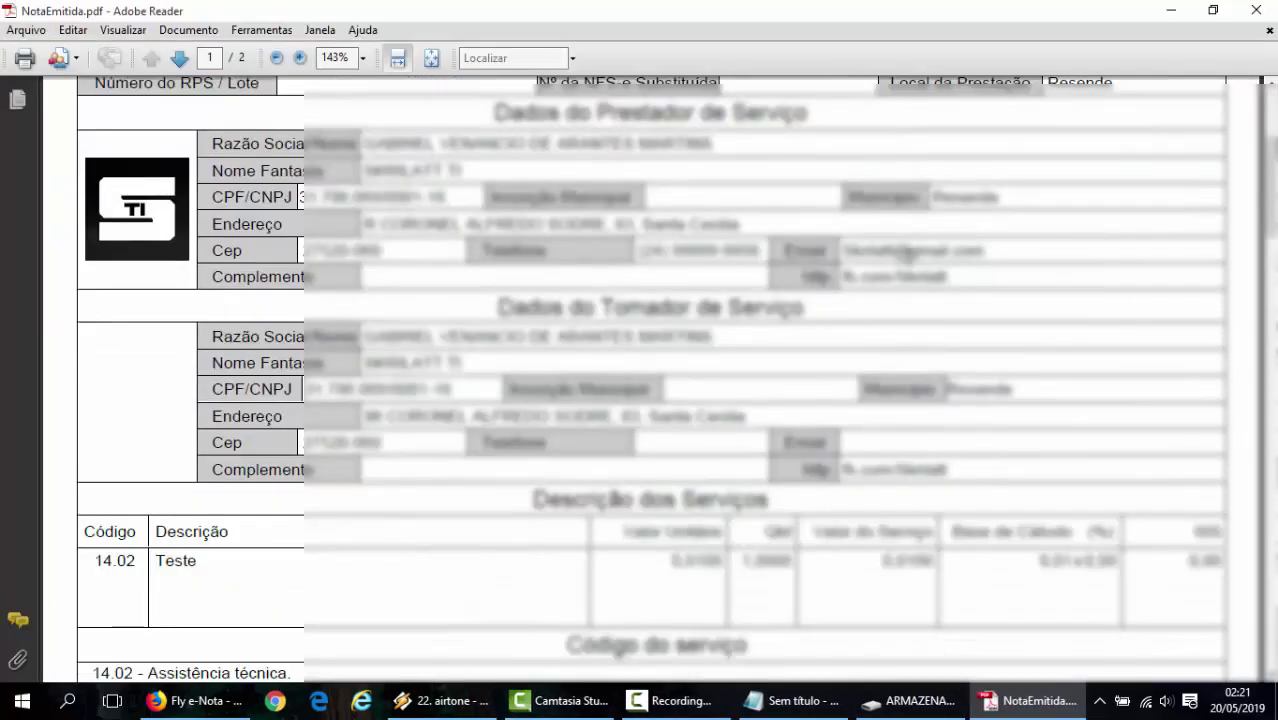
scroll(912, 288, down, 20)
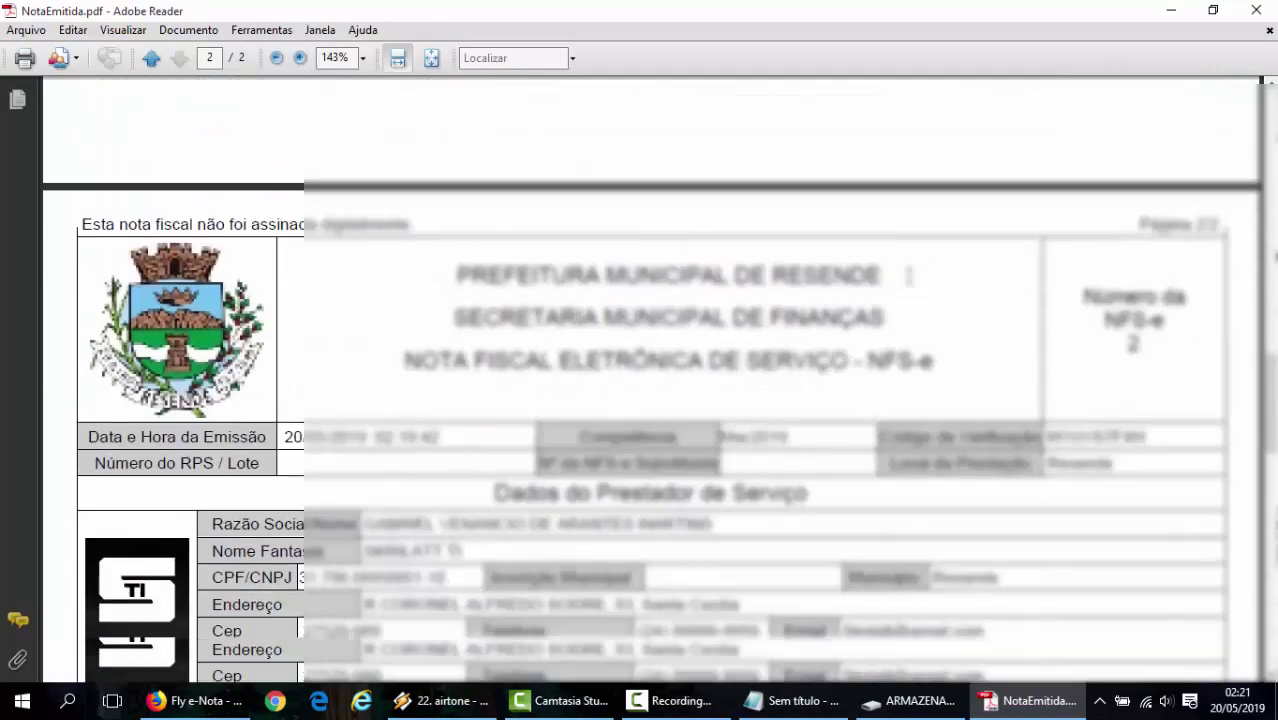
scroll(910, 285, up, 20)
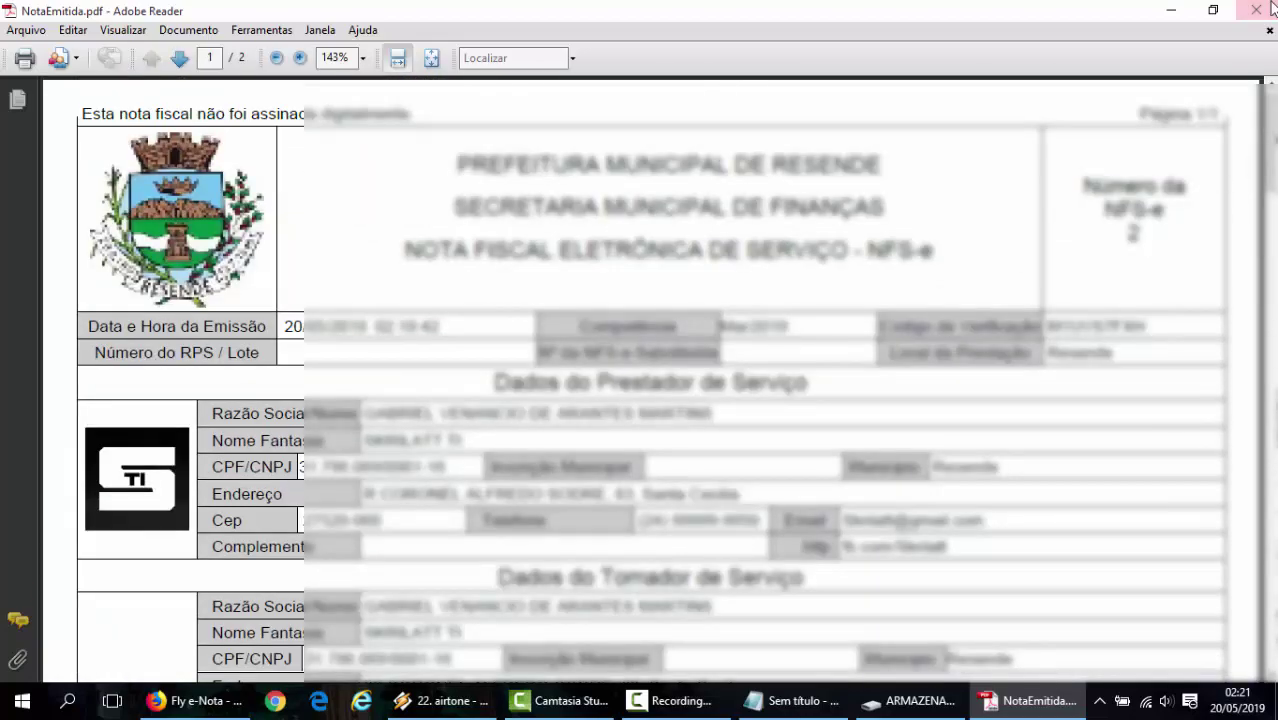
click(1258, 11)
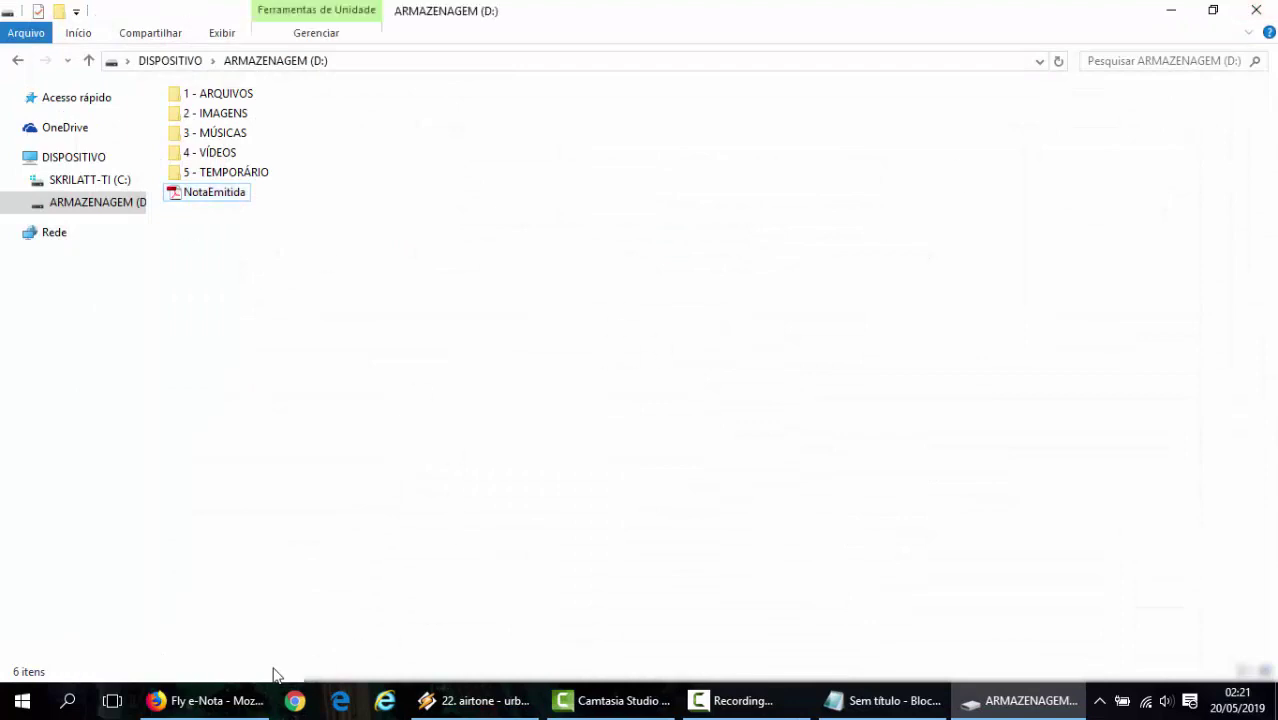
- Restore and minimize the e-Nota browser, then close the drive D: window
click(224, 705)
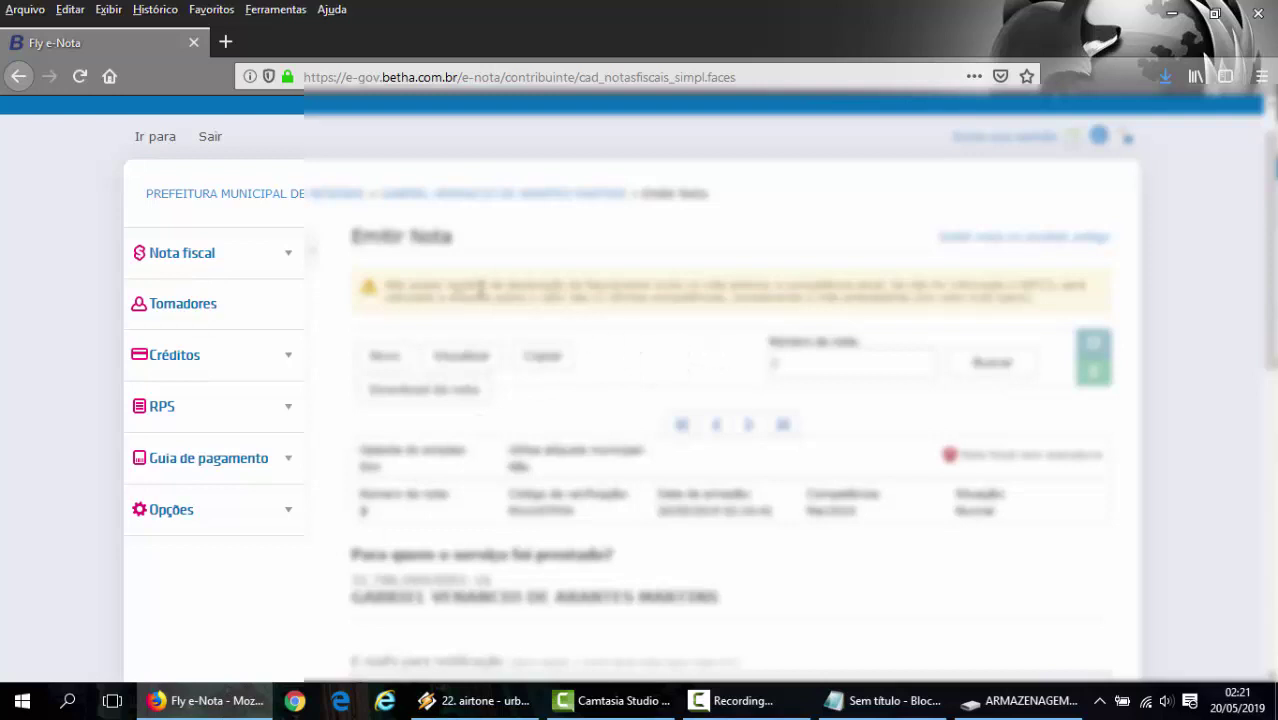
scroll(710, 362, up, 1)
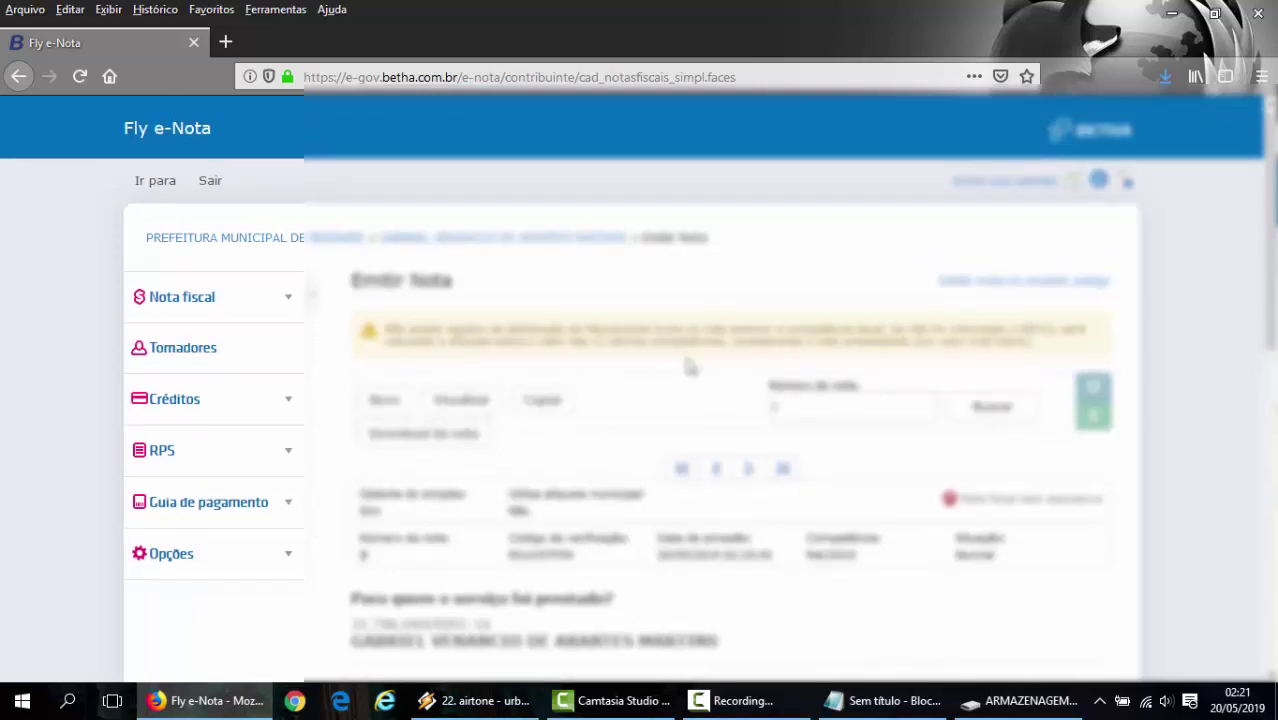
click(1175, 16)
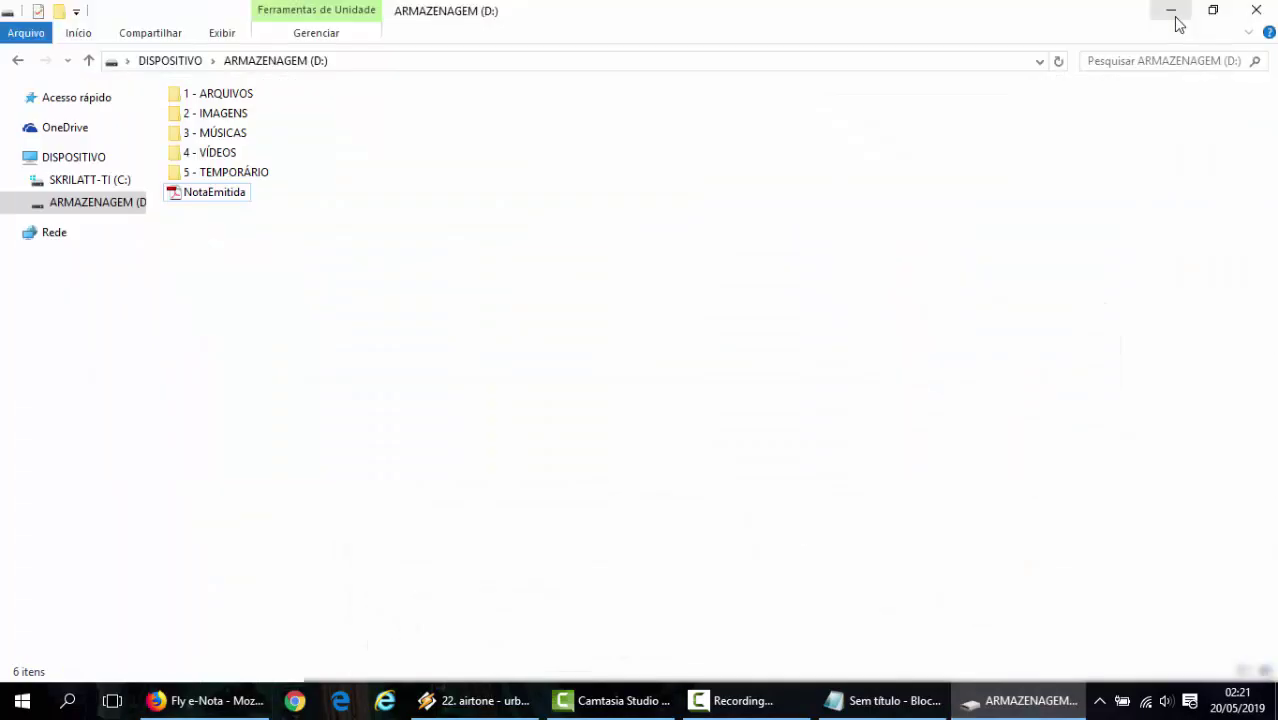
click(1257, 14)
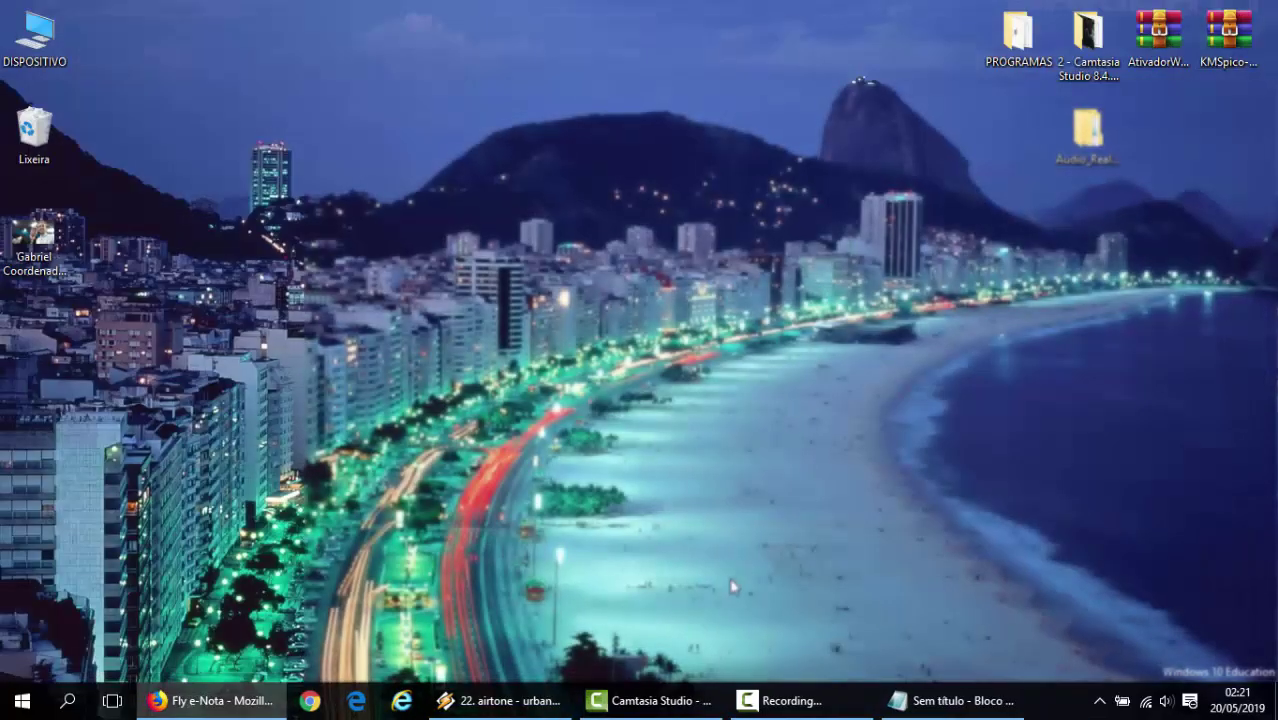
click(835, 705)
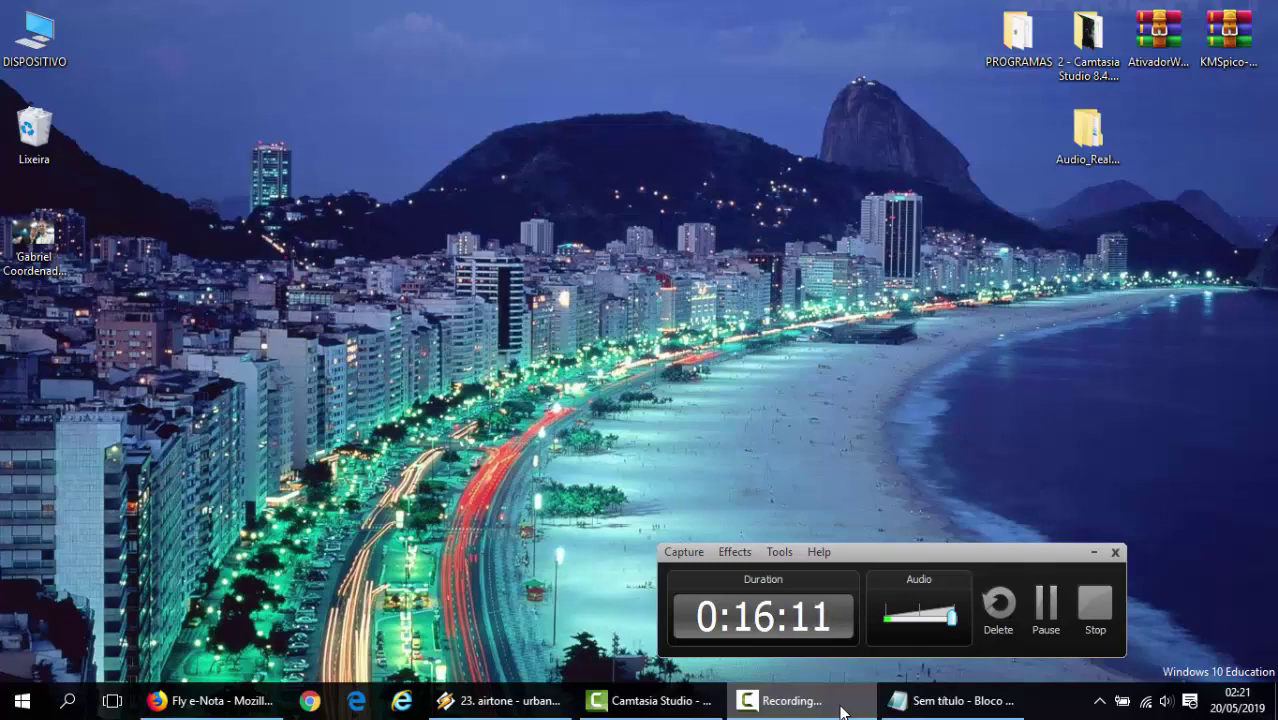
click(918, 704)
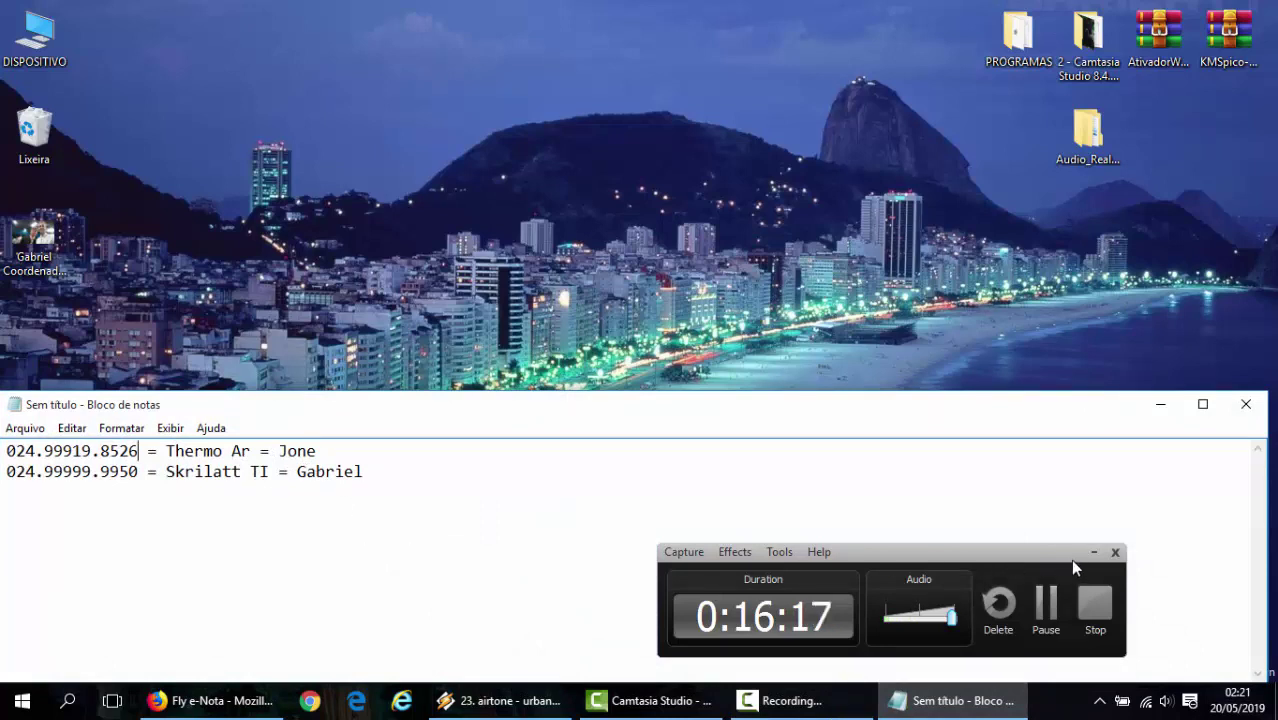
drag(1056, 553, 1190, 574)
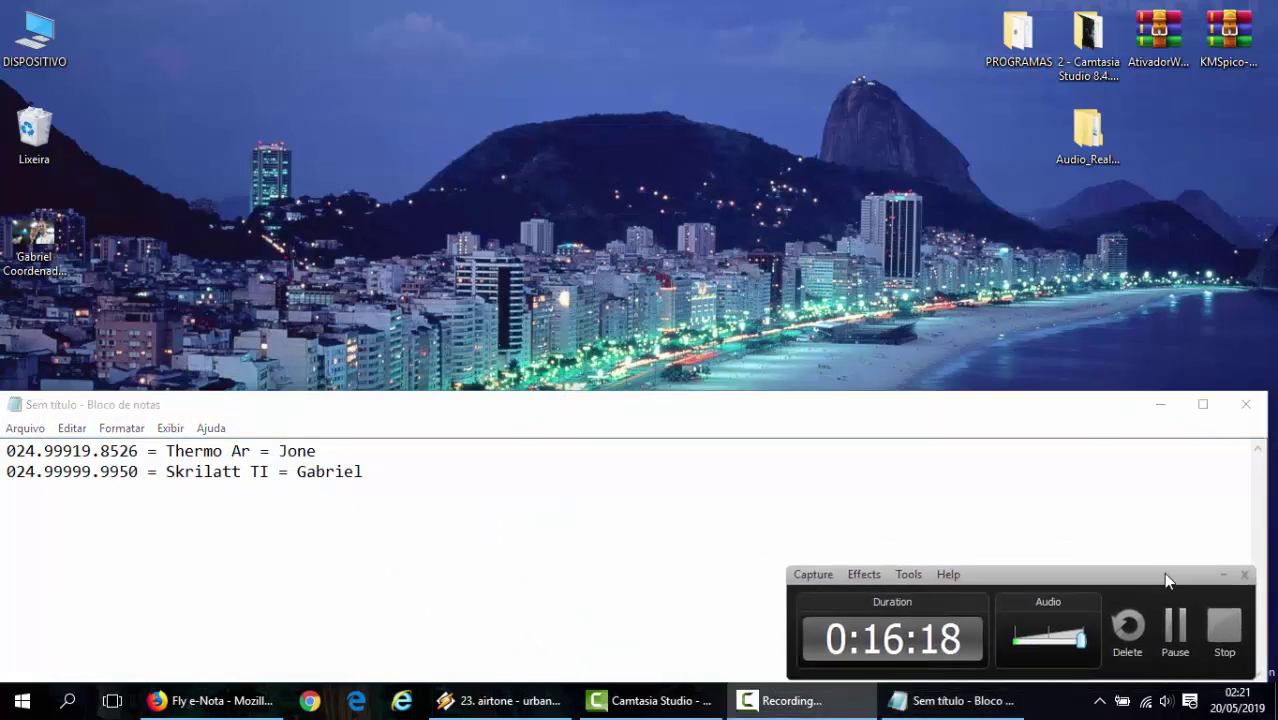
click(1227, 571)
drag(134, 451, 17, 451)
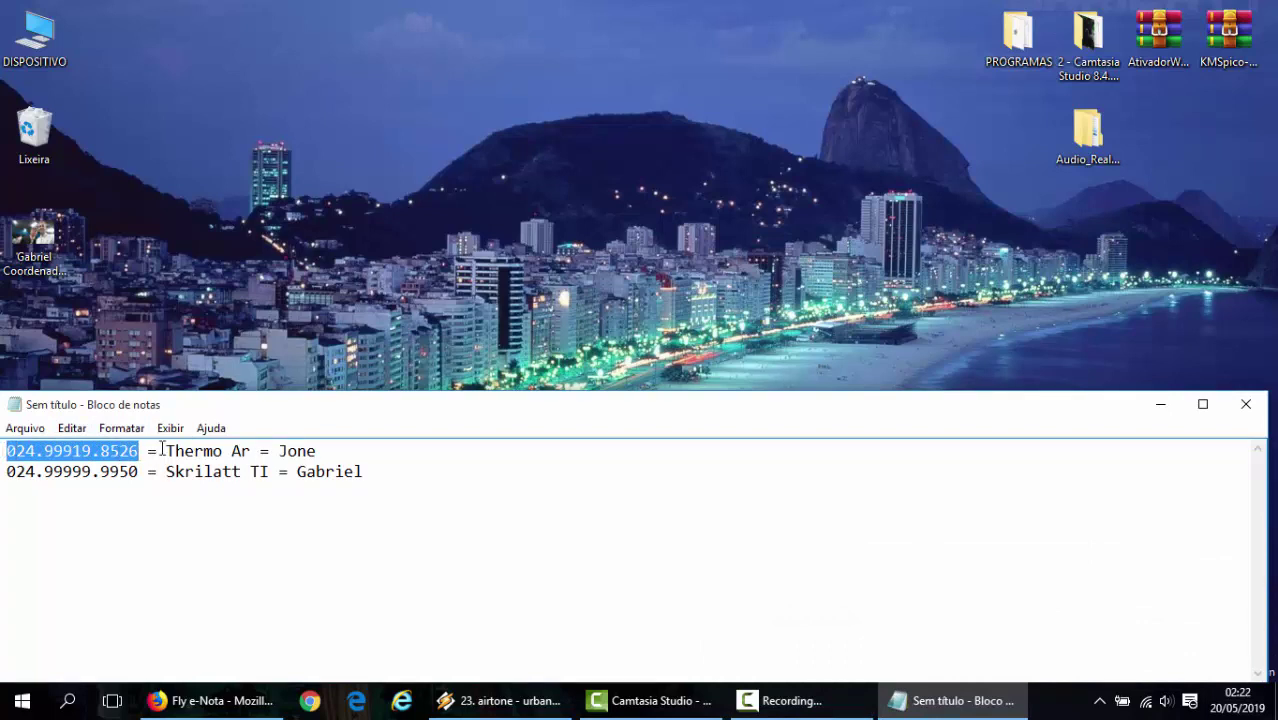
drag(166, 451, 253, 454)
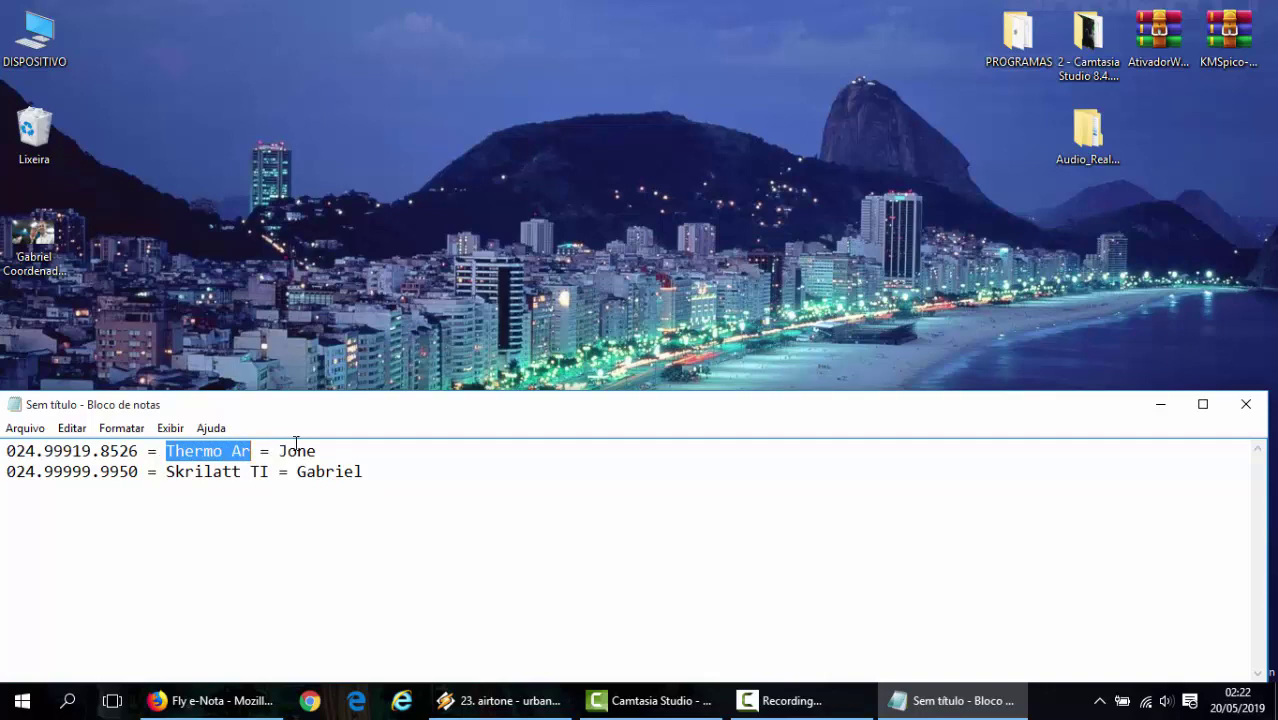
drag(270, 473, 170, 483)
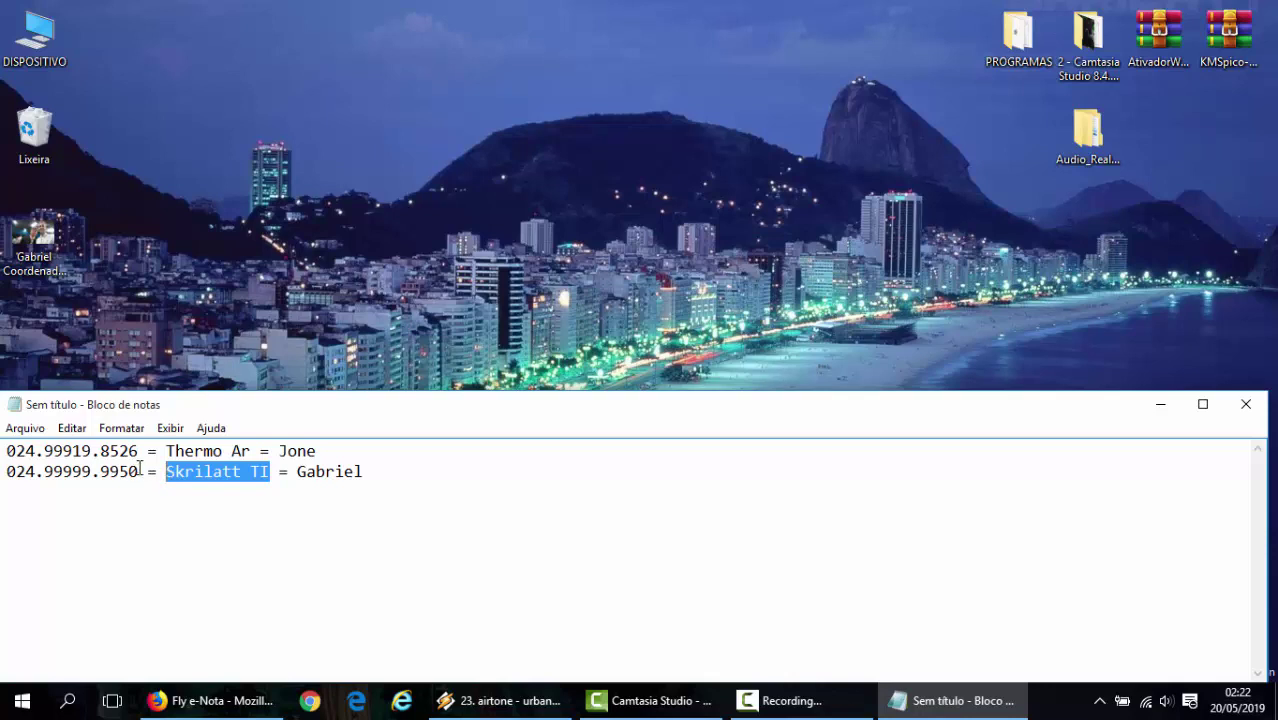
drag(139, 471, 3, 456)
click(216, 542)
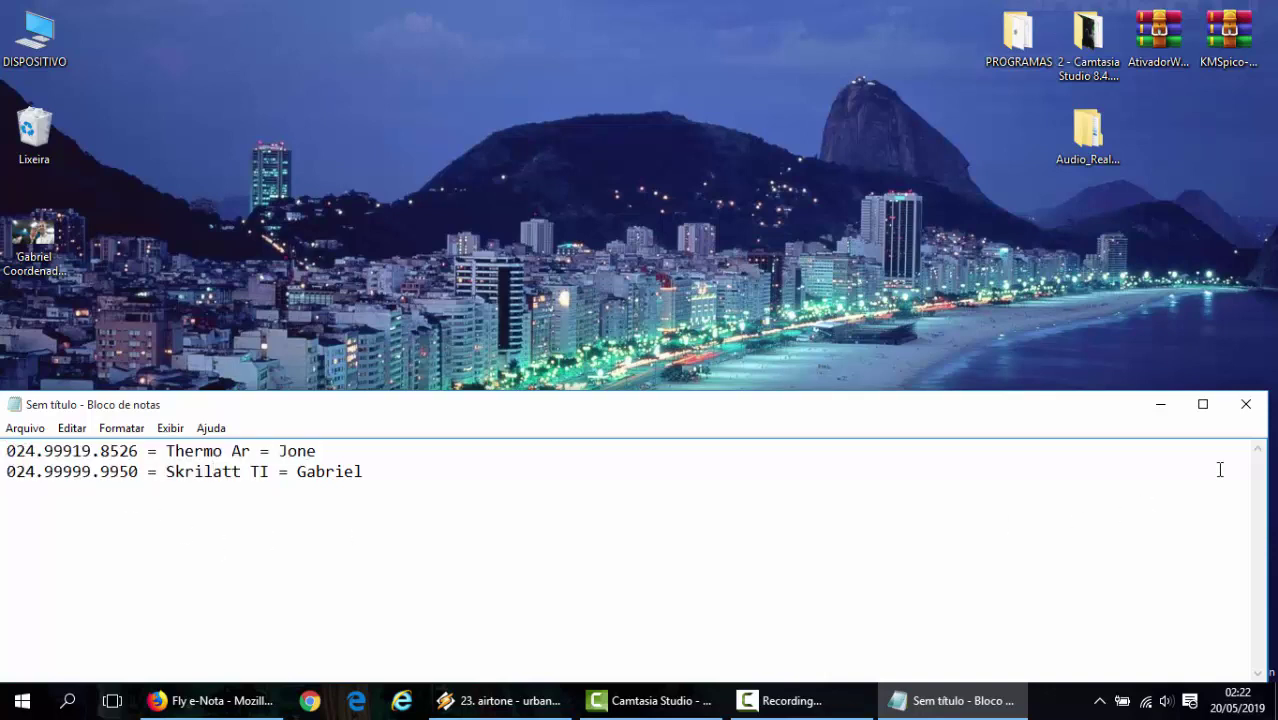
click(1160, 408)
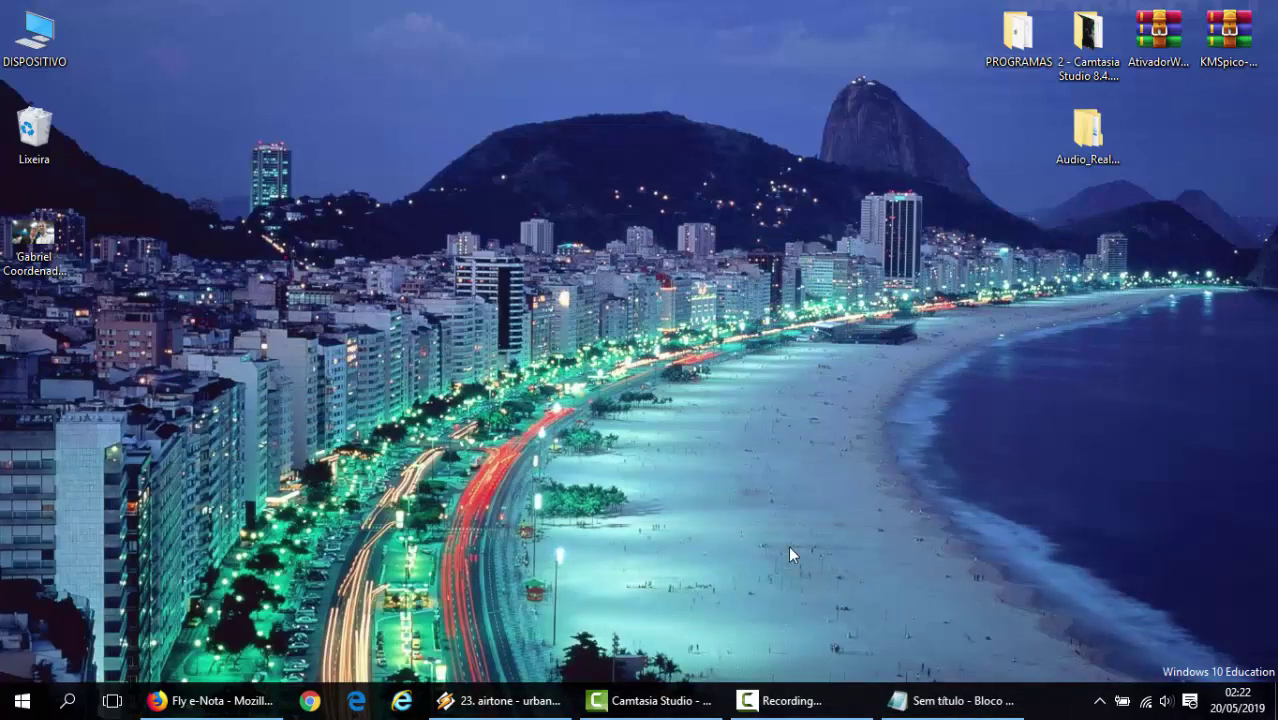